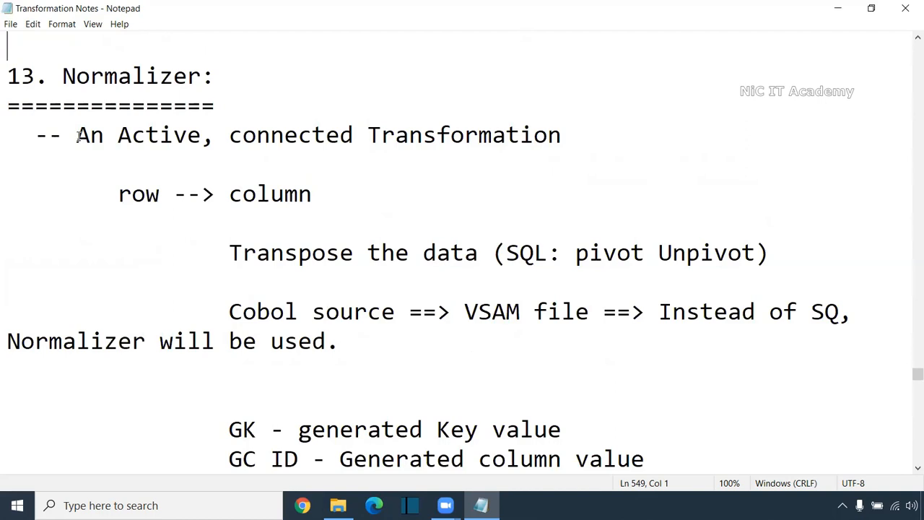
Review the Normalizer notes on its transformation type, row-to-column transposing, and use with Cobol VSAM sources instead of SQ
left_click_drag(63, 135, 5, 79)
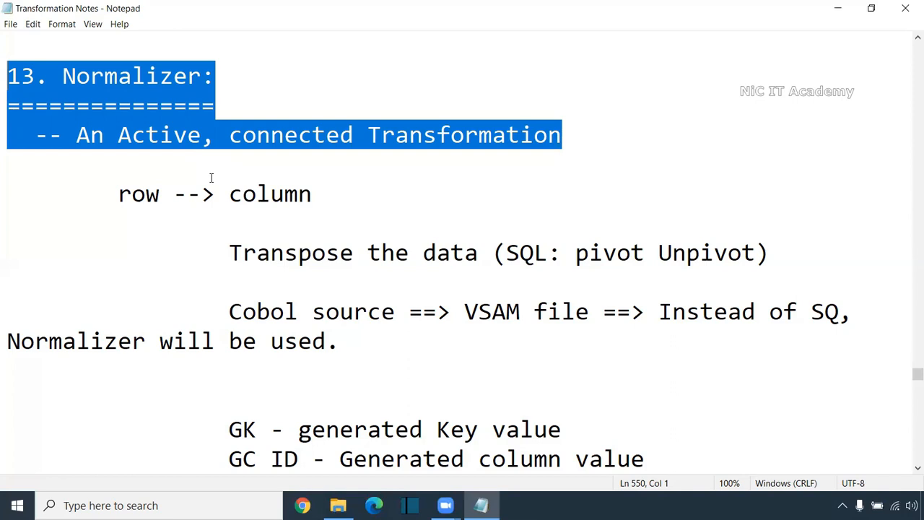
left_click_drag(118, 193, 314, 196)
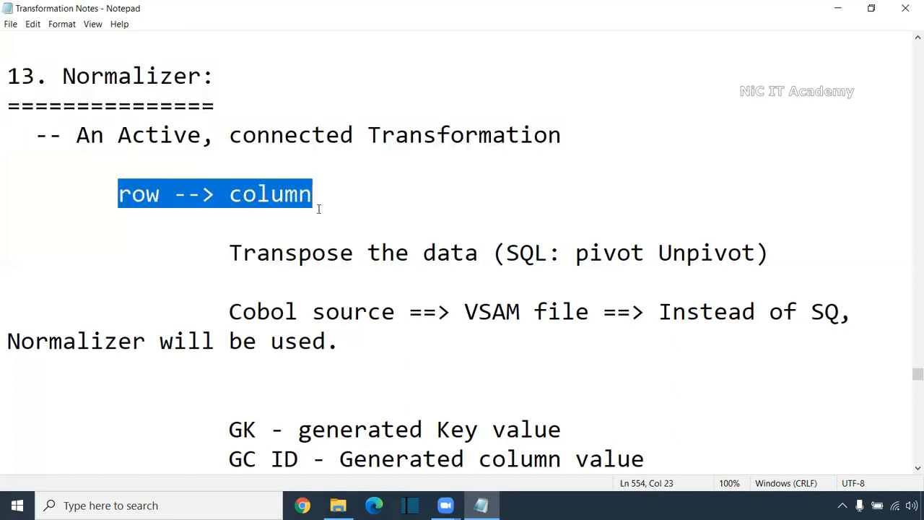
left_click_drag(229, 255, 770, 249)
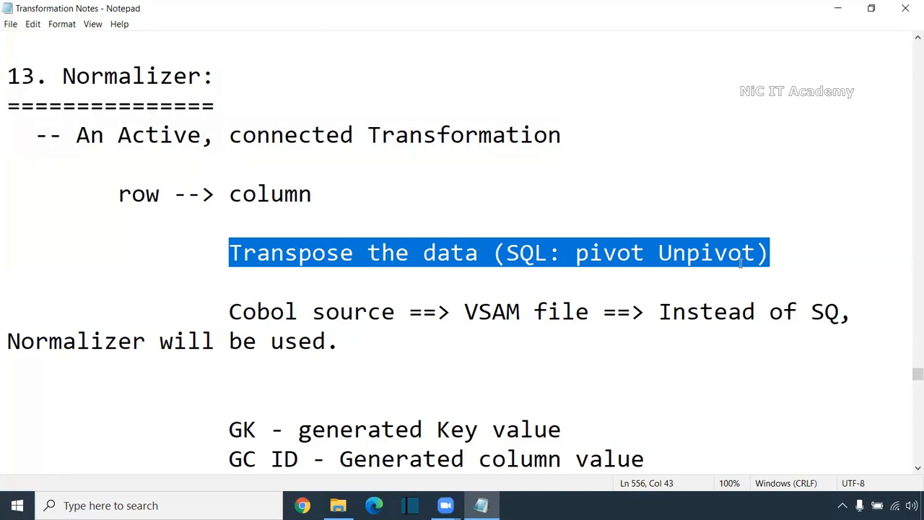
left_click(350, 207)
left_click_drag(119, 195, 355, 198)
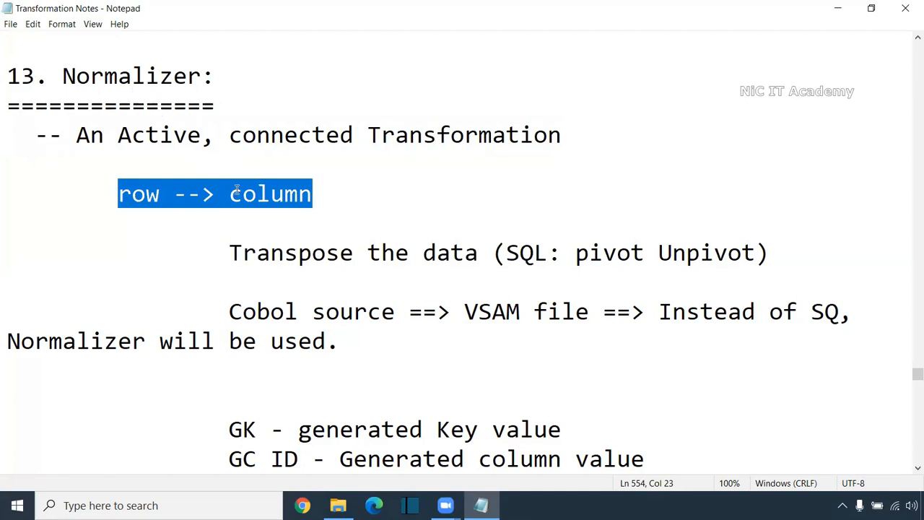
left_click_drag(229, 311, 397, 316)
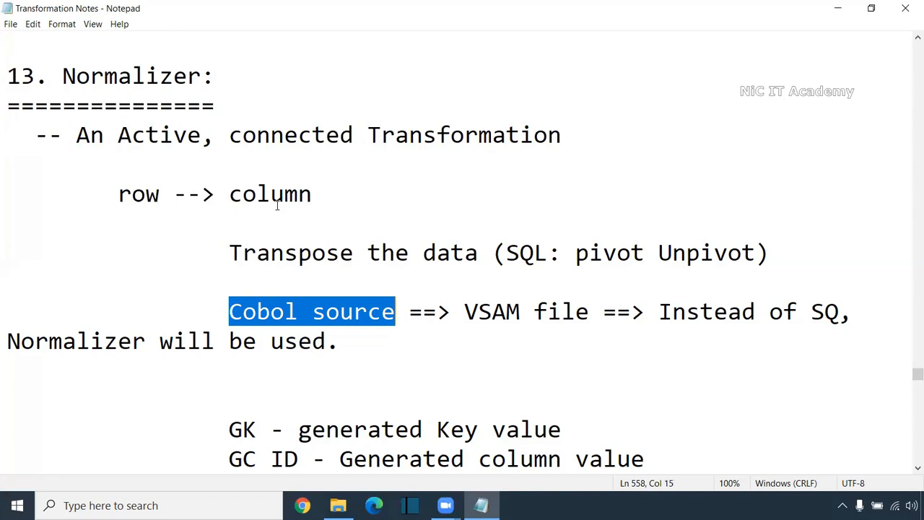
left_click_drag(462, 312, 589, 312)
left_click_drag(656, 309, 342, 340)
scroll(401, 327, "down", 1)
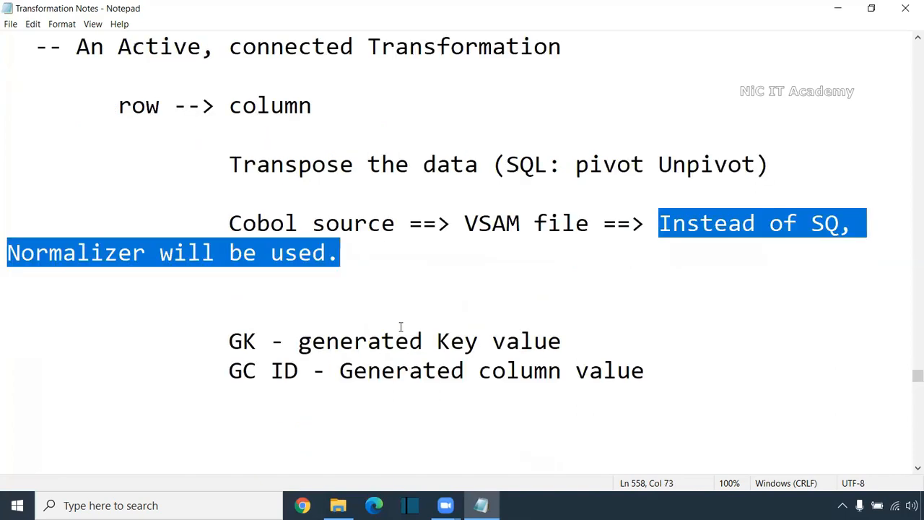
Review the GK and GC ID definitions at the end of the Normalizer notes and the section that follows
left_click_drag(224, 347, 262, 344)
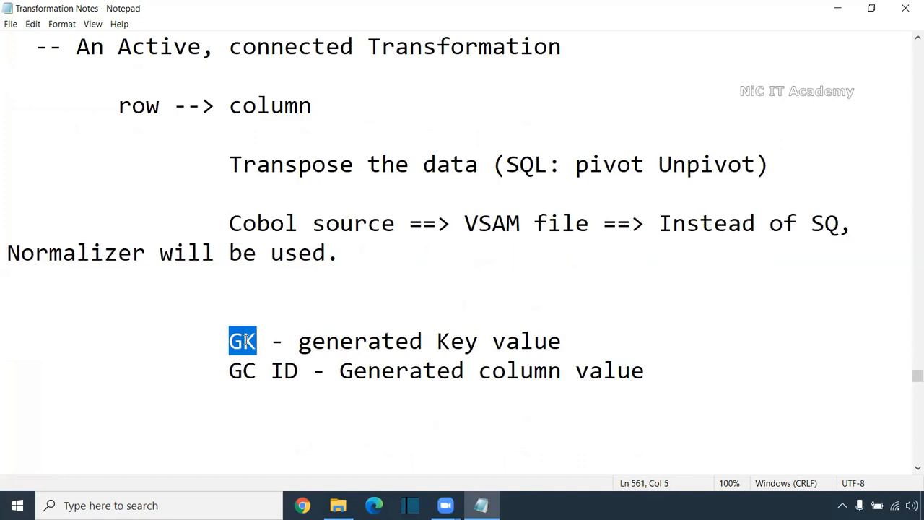
left_click_drag(230, 371, 298, 370)
left_click_drag(230, 341, 563, 341)
left_click_drag(229, 371, 645, 371)
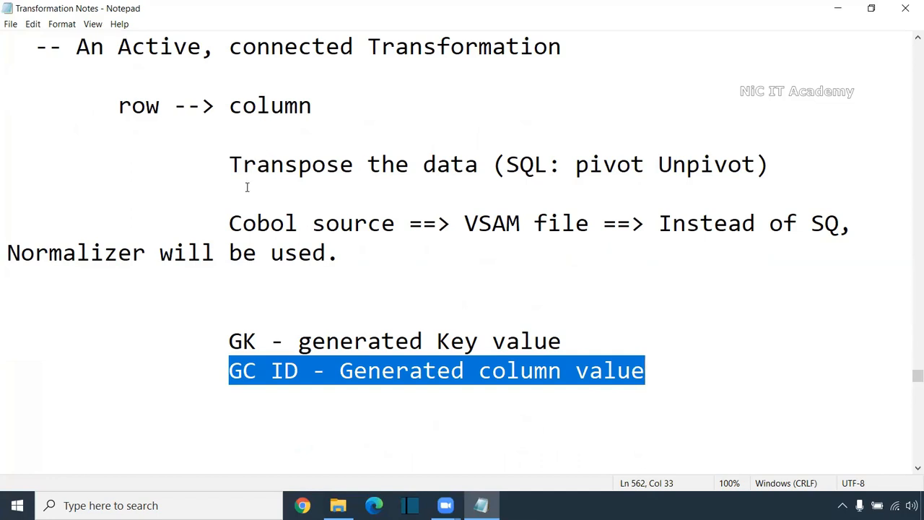
scroll(247, 184, "up", 2)
scroll(247, 191, "down", 1)
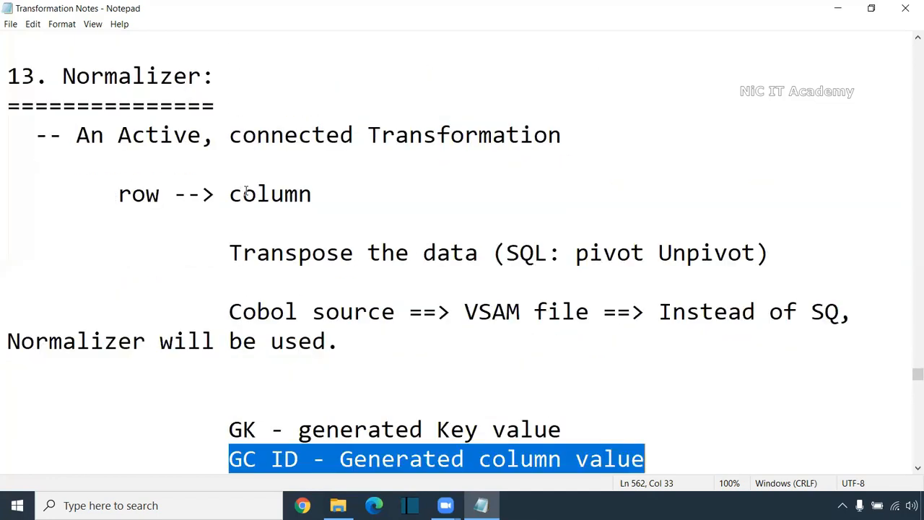
scroll(246, 190, "down", 6)
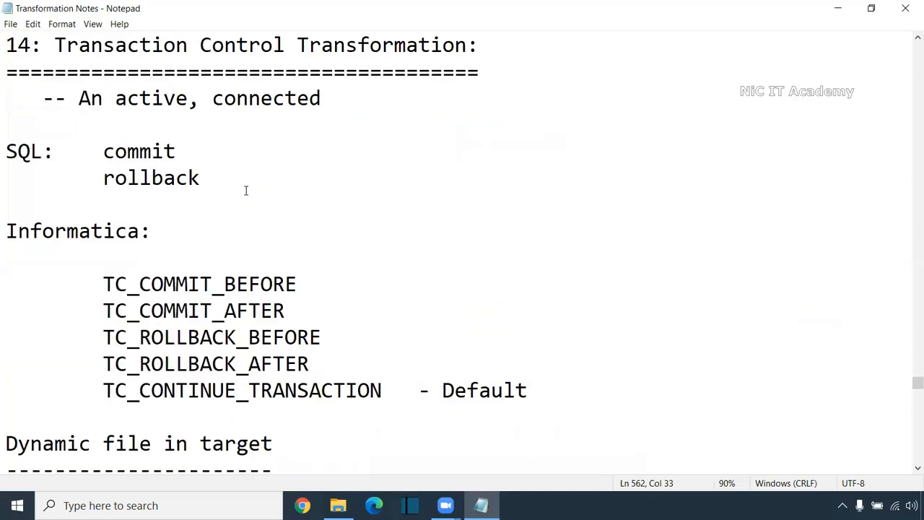
scroll(246, 191, "up", 7)
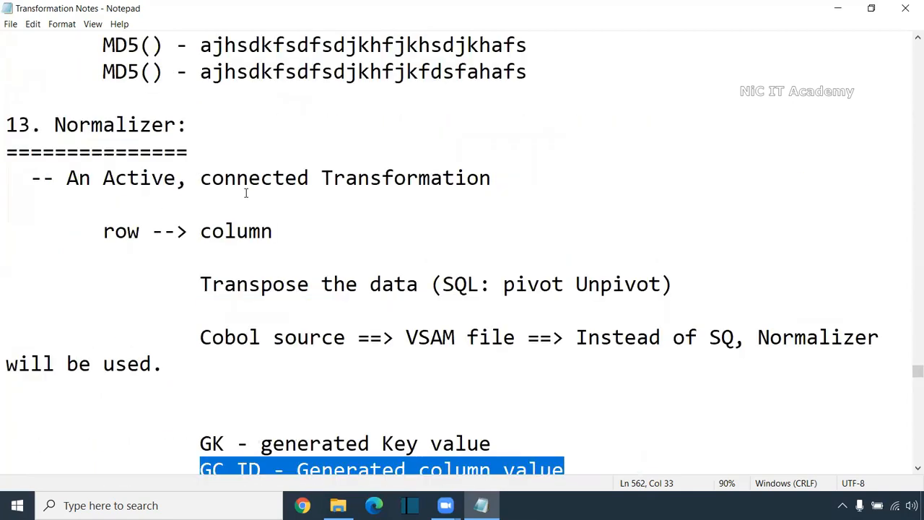
left_click(917, 469)
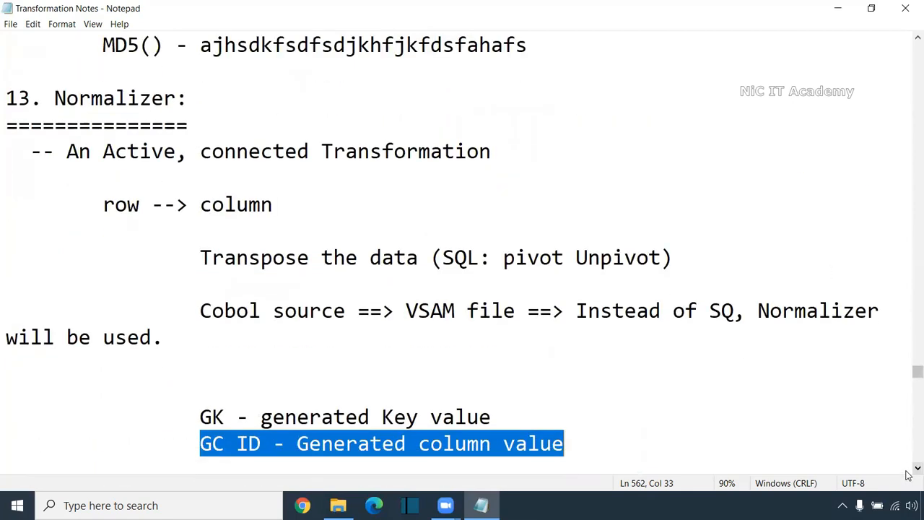
left_click(917, 468)
left_click(917, 468)
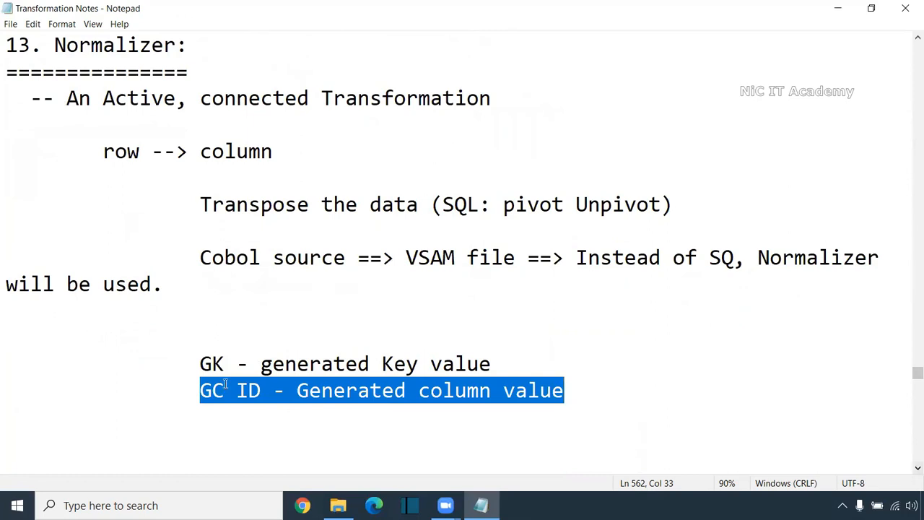
left_click(233, 359)
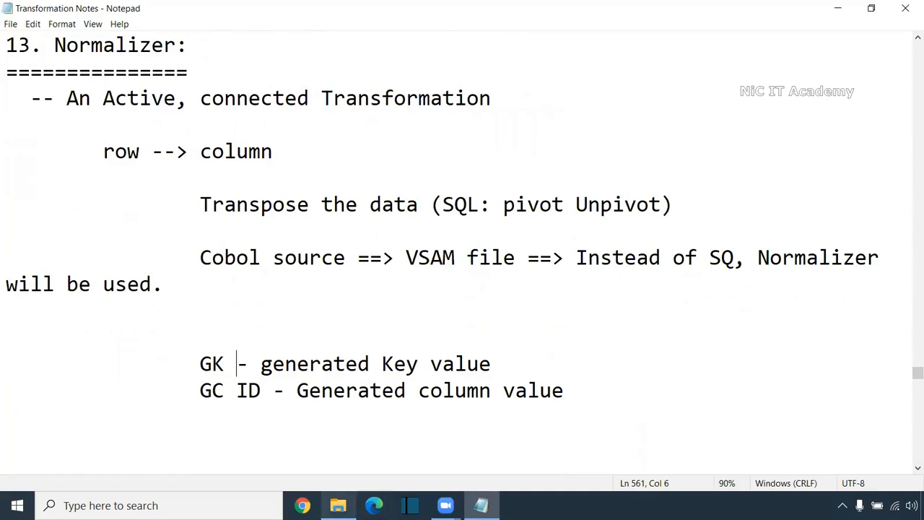
Switch to File Explorer and open the Normalizer_exercise workbook from the Informatica folder
left_click(338, 506)
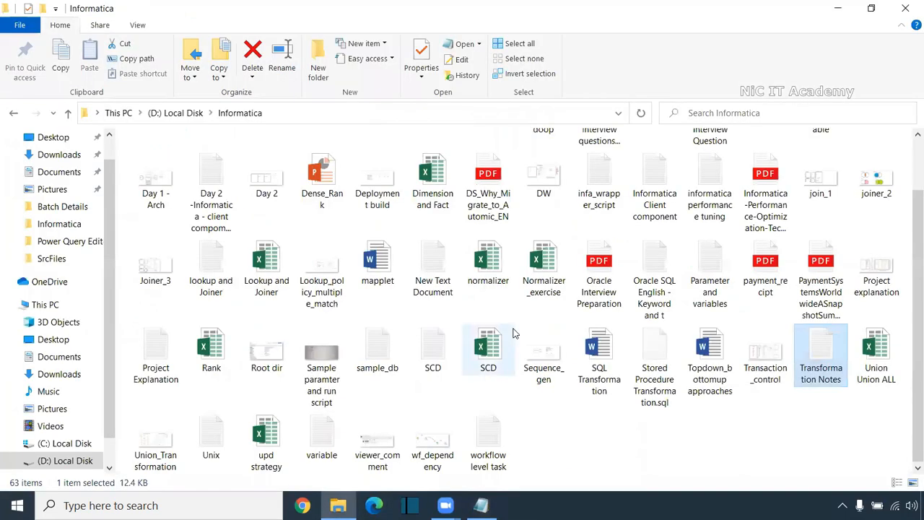
left_click(792, 442)
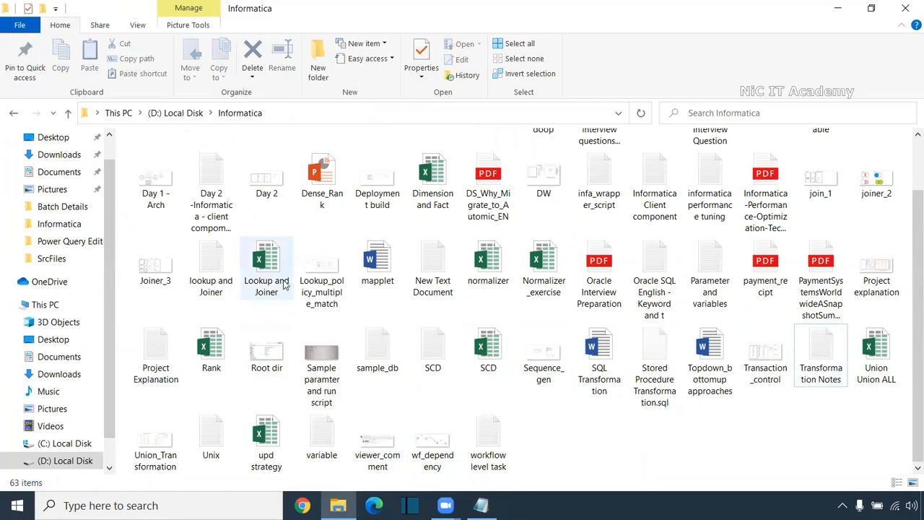
double_click(486, 248)
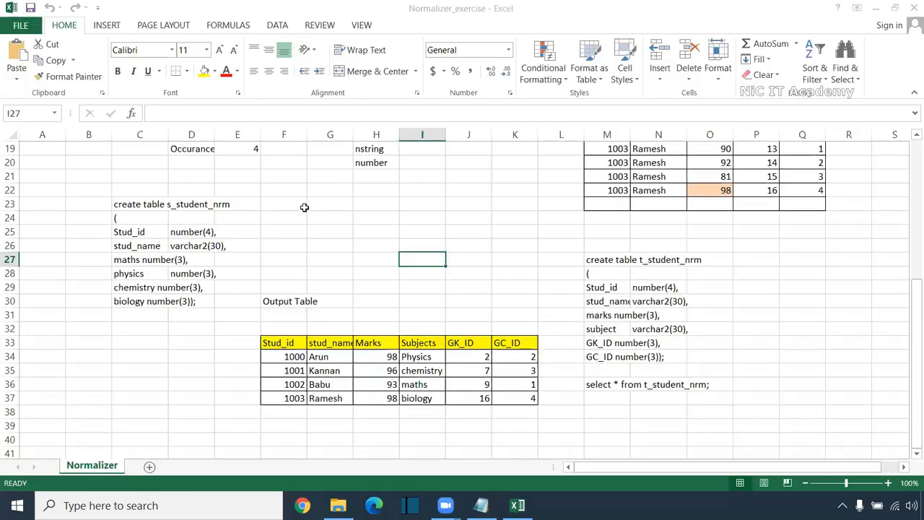
Clear the contents of M7:Q22 under the stud_id, stud_name, marks, GK_id and GC_ID headers
left_click(295, 192)
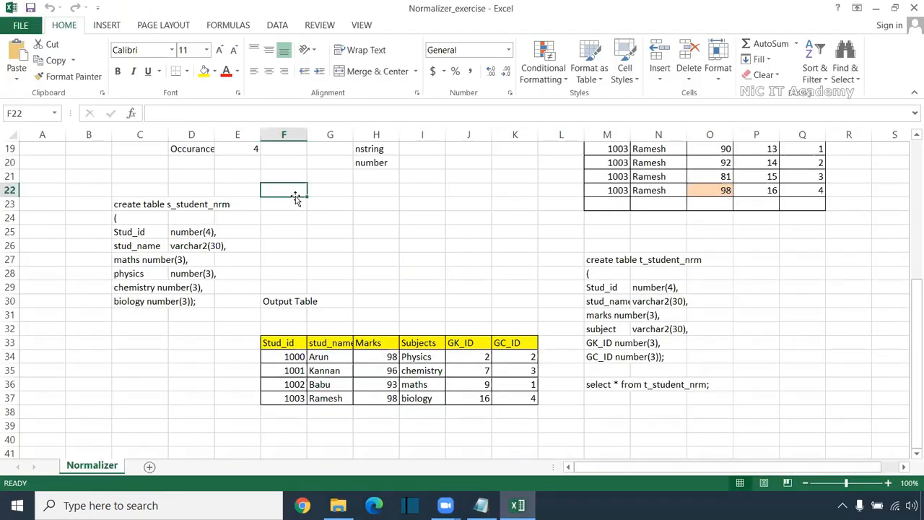
scroll(293, 196, "up", 5)
left_click_drag(611, 190, 824, 398)
key("Delete")
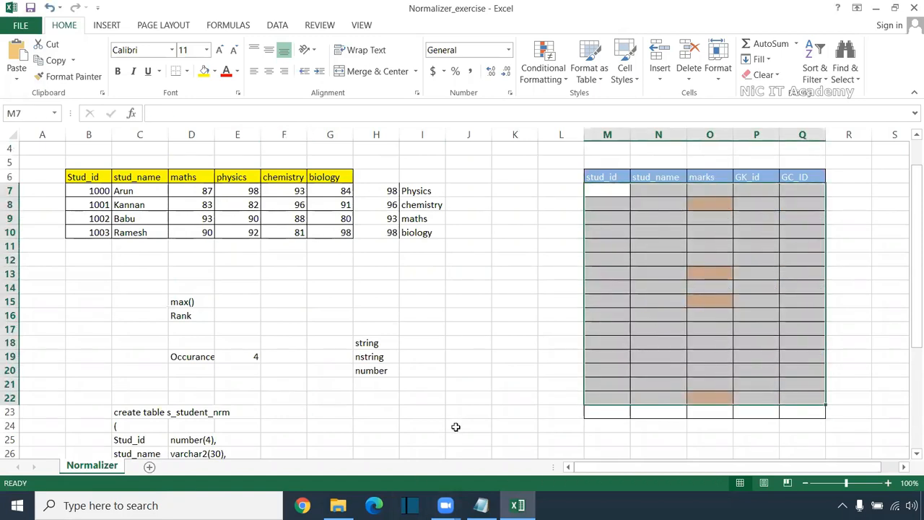
Examine the Student source table and its maths, physics, chemistry and biology columns
scroll(454, 427, "up", 1, "ctrl")
left_click_drag(601, 470, 568, 470)
scroll(217, 241, "up", 1)
left_click_drag(220, 201, 222, 268)
left_click_drag(275, 201, 274, 266)
left_click_drag(333, 201, 334, 266)
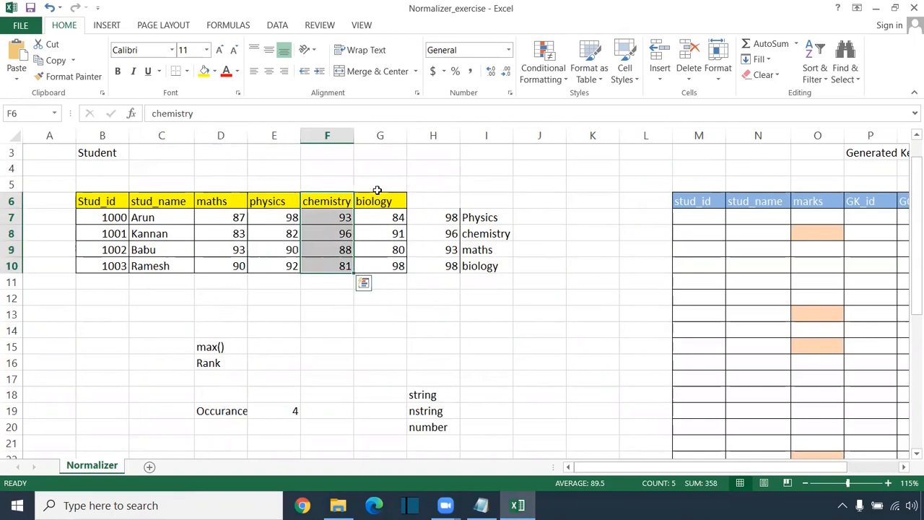
left_click_drag(377, 195, 382, 265)
left_click_drag(97, 206, 379, 280)
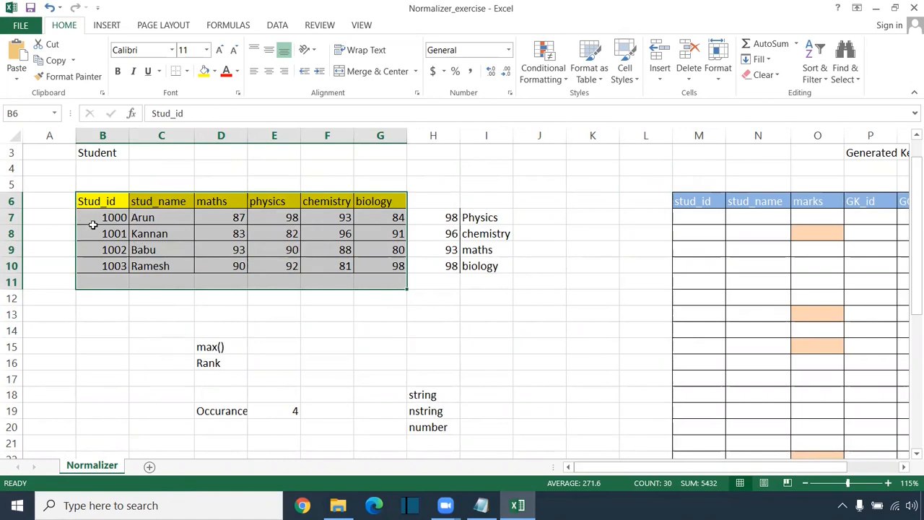
Inspect the first student's record in row 7 and compare it with each subject's marks column
left_click_drag(58, 217, 401, 217)
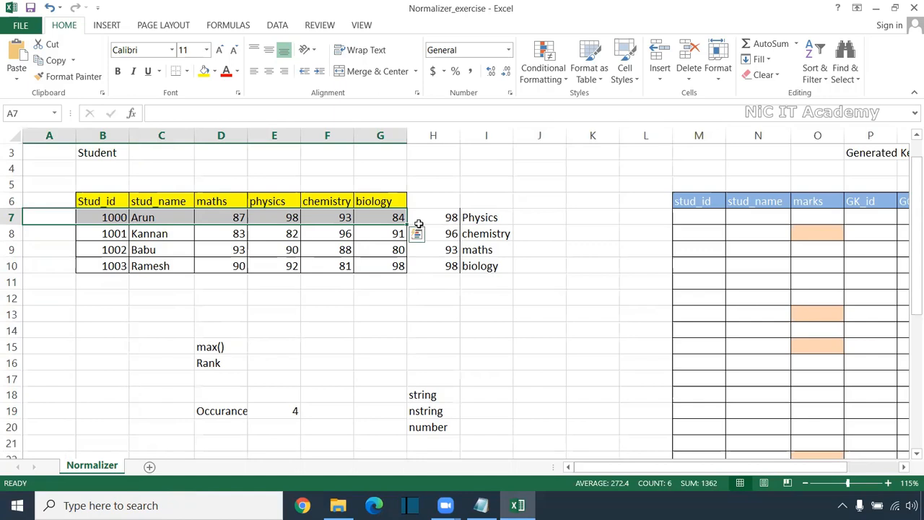
left_click_drag(218, 181, 221, 299)
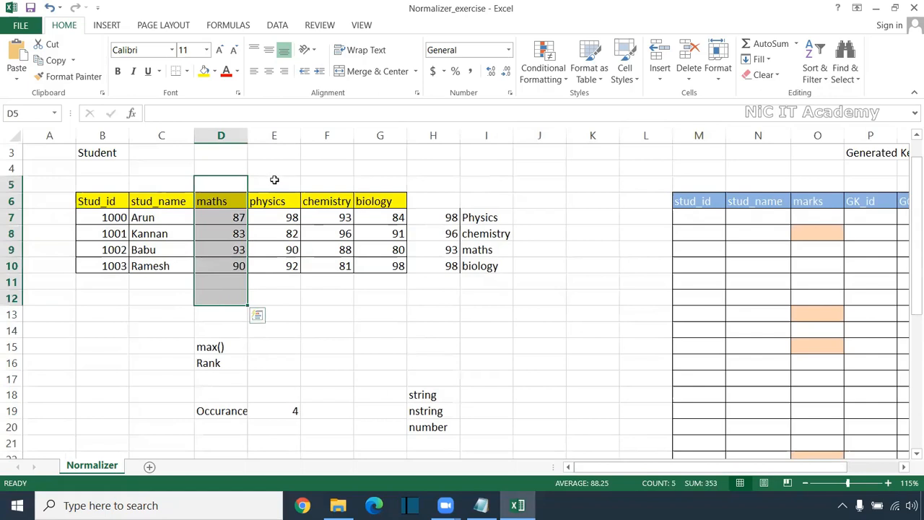
left_click_drag(275, 180, 270, 305)
left_click_drag(326, 184, 326, 303)
left_click_drag(393, 181, 382, 332)
Examine the maths marks in column D and check the last student's ID, name and mark in B10:D10
left_click_drag(221, 168, 221, 300)
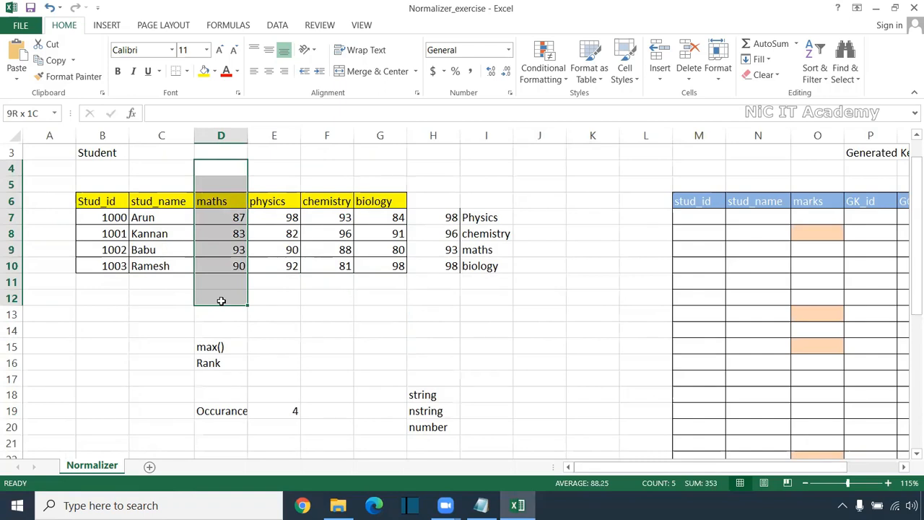
left_click_drag(221, 300, 221, 302)
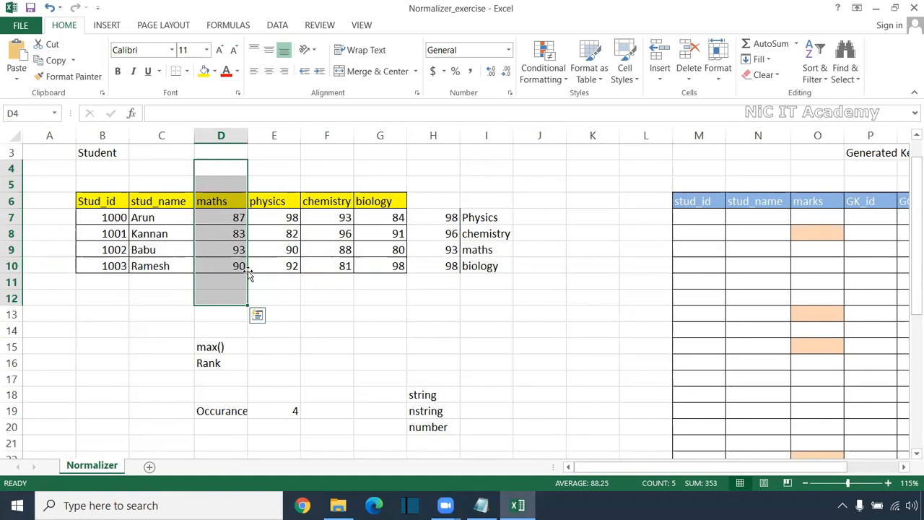
left_click(241, 266)
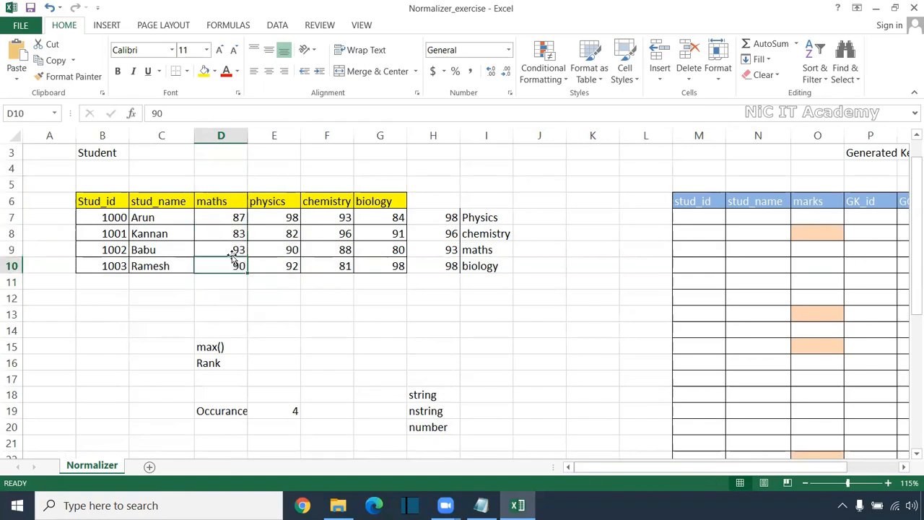
left_click(209, 251)
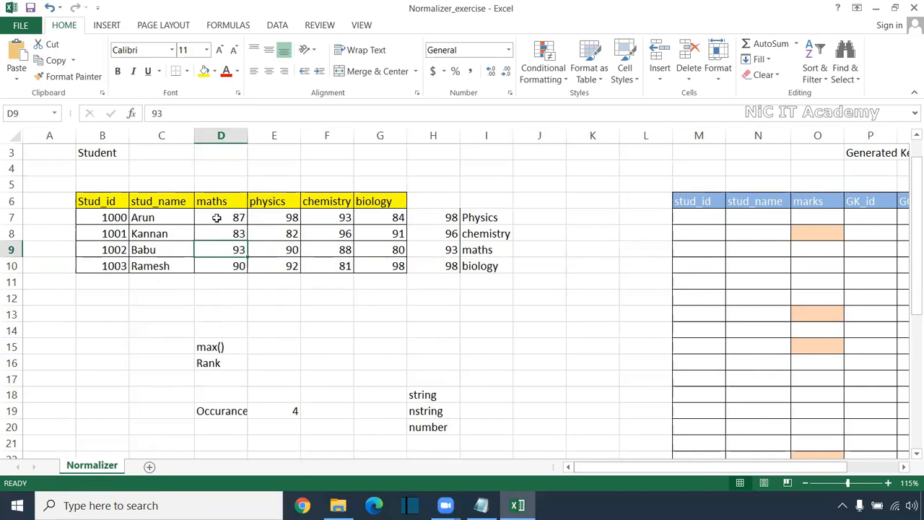
left_click_drag(225, 190, 222, 302)
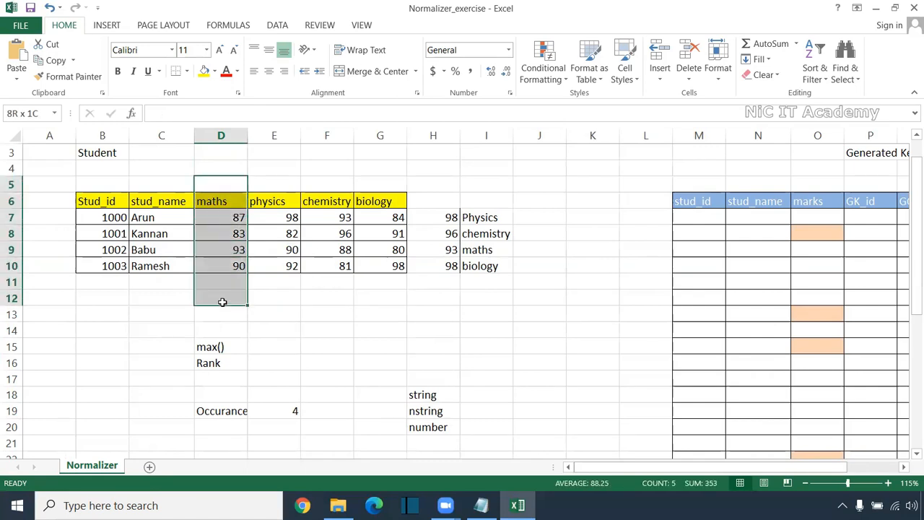
left_click_drag(106, 266, 234, 269)
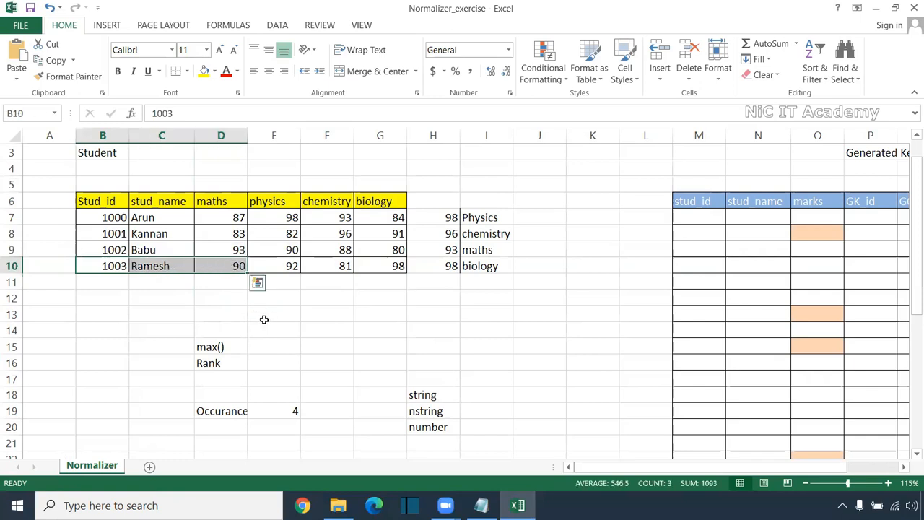
Copy the last student's ID and name from B10:C10 to C13:D13
left_click_drag(119, 266, 167, 266)
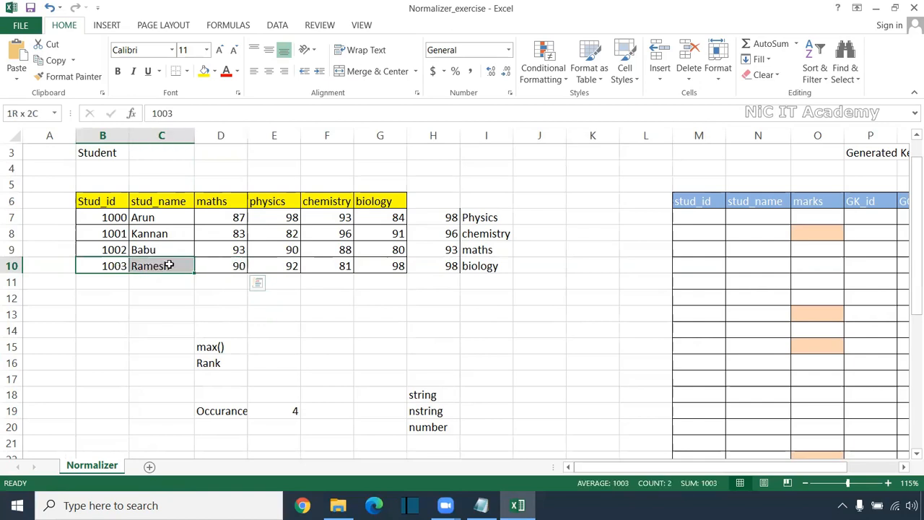
left_click_drag(168, 266, 170, 266)
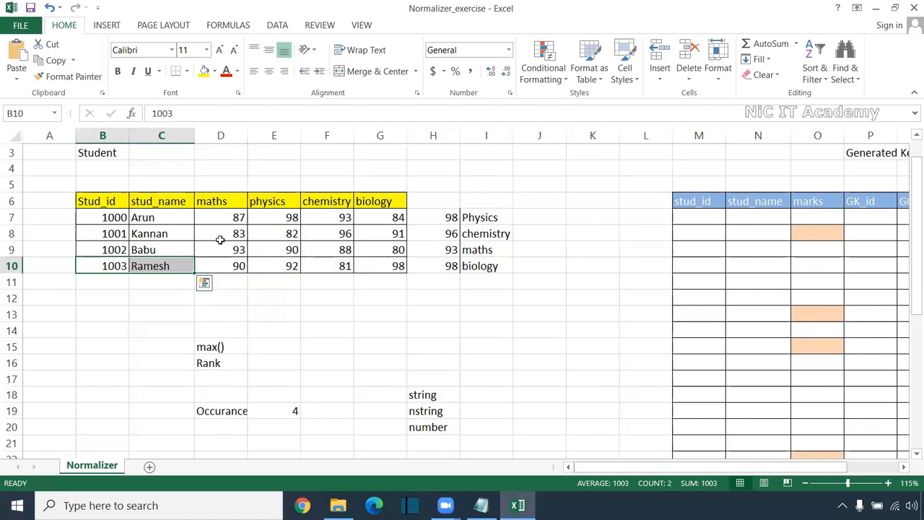
key("ctrl+c")
left_click(161, 314)
key("ctrl+v")
left_click(262, 314)
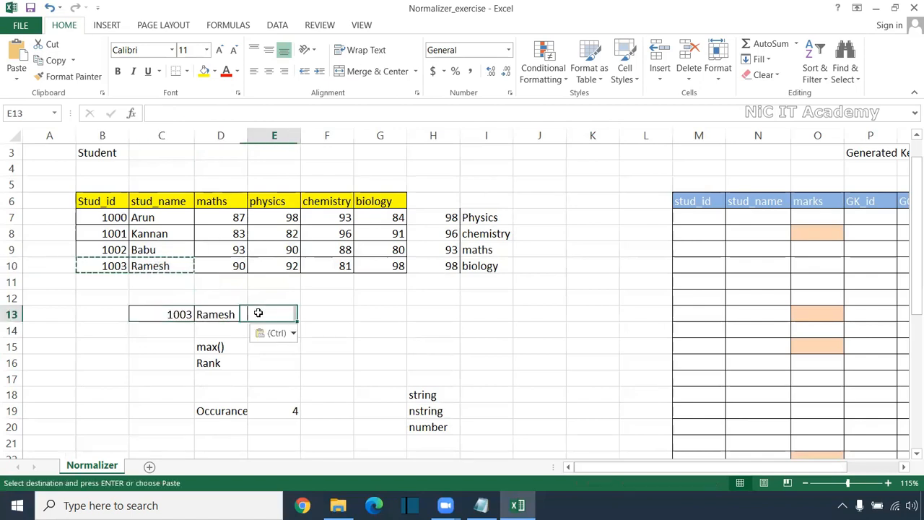
Copy the maths mark 93 from D9 to E13 beside the copied student ID and name
left_click(242, 253)
key("ctrl+c")
left_click(278, 316)
key("ctrl+v")
left_click_drag(161, 314, 285, 314)
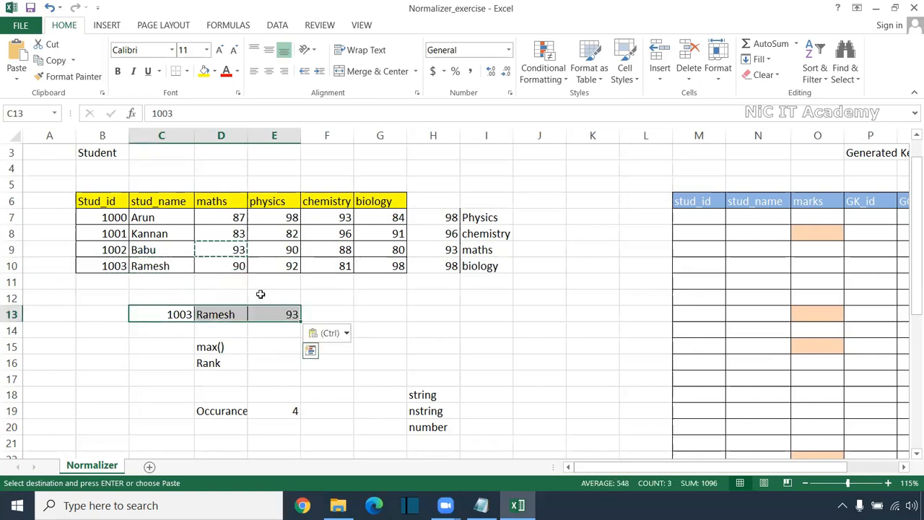
Check the ID, name and maths mark in B9:D9 against the row copied to row 13
left_click_drag(119, 253, 238, 249)
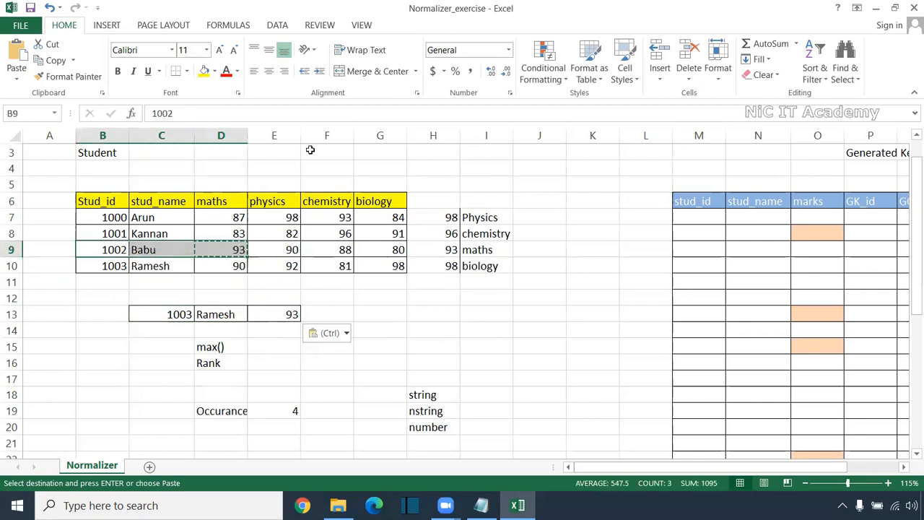
key("alt+Tab")
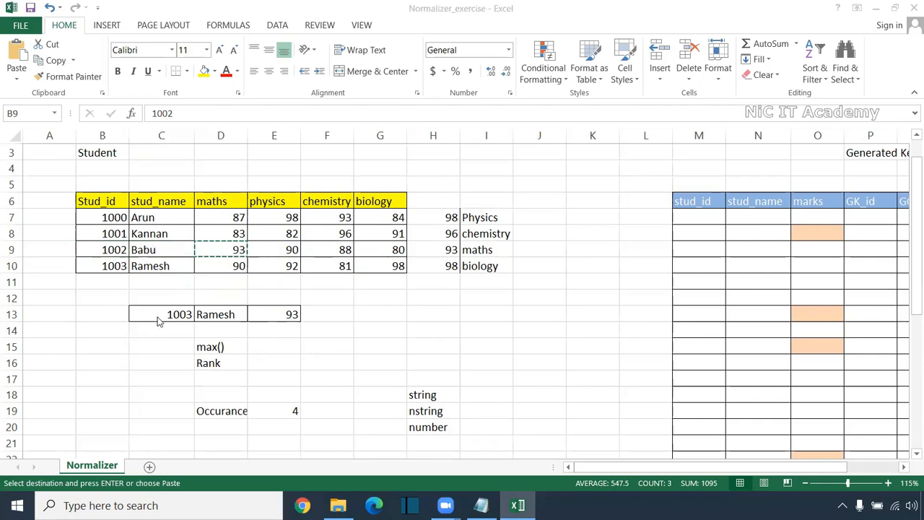
Compare the 1002 row's maths mark with the copied row and clear the contents of C13:E13
key("alt+Tab")
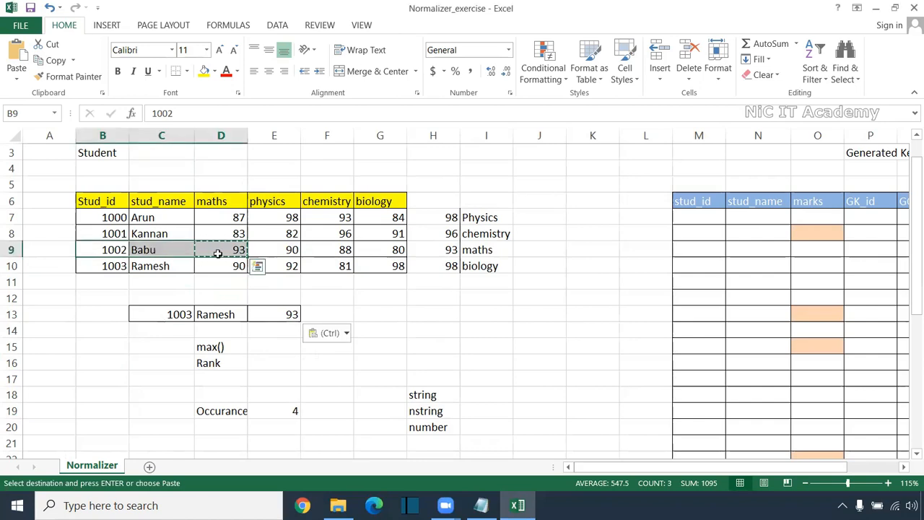
left_click_drag(231, 176, 233, 282)
left_click_drag(108, 249, 228, 248)
left_click_drag(180, 315, 278, 318)
key("Delete")
left_click(379, 331)
Review the max() note, the maths column and the 1002 and 1003 rows, and trace the 1000 row across all subjects
left_click_drag(208, 348, 282, 348)
left_click_drag(118, 265, 229, 266)
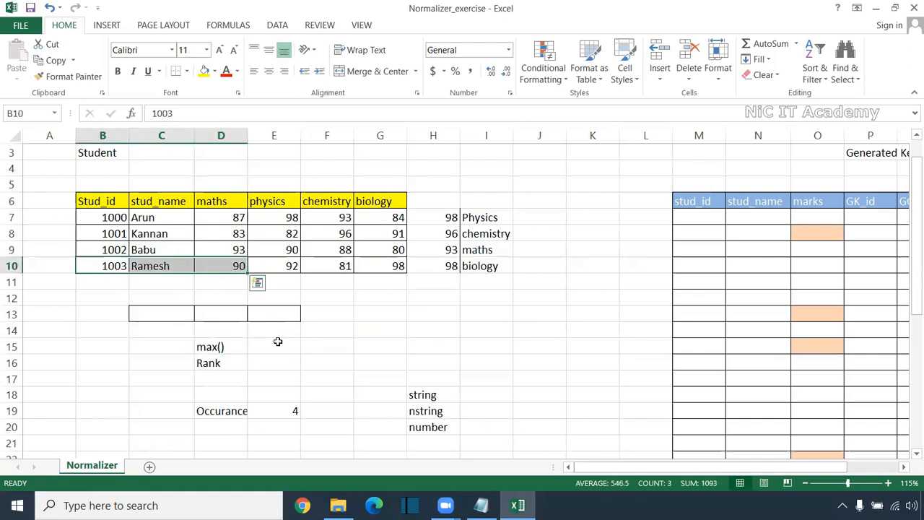
left_click_drag(231, 173, 230, 280)
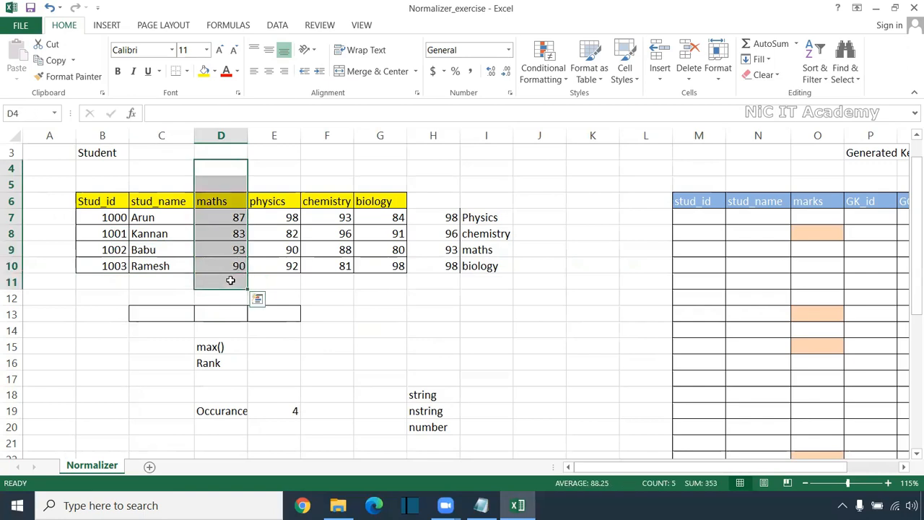
left_click_drag(128, 258, 221, 250)
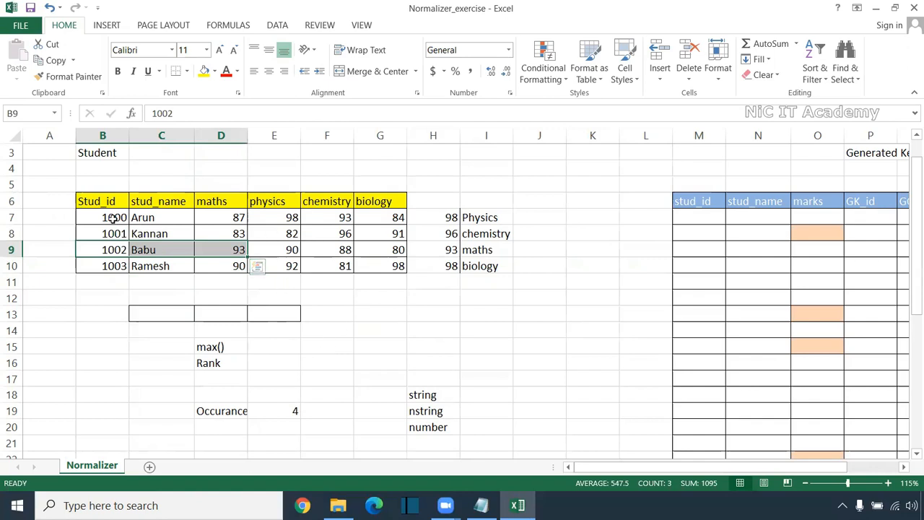
left_click_drag(68, 216, 377, 216)
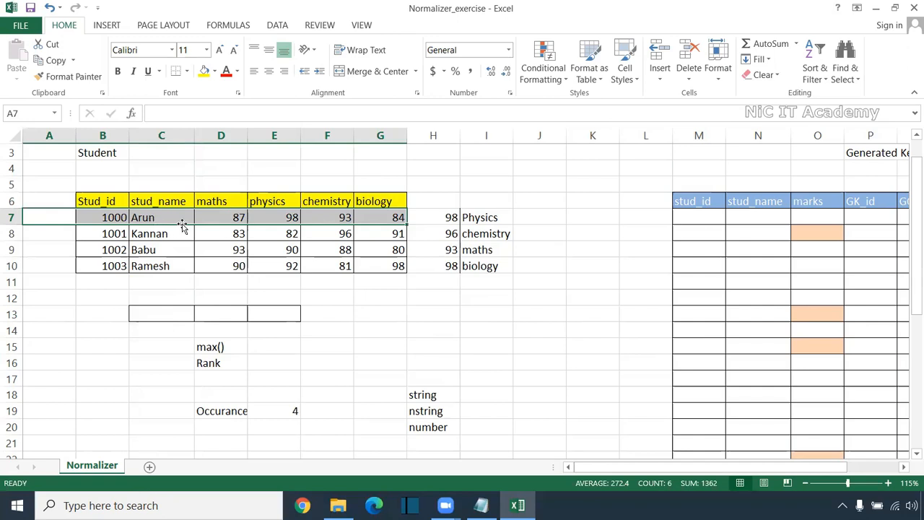
left_click(103, 216)
left_click_drag(85, 218, 394, 217)
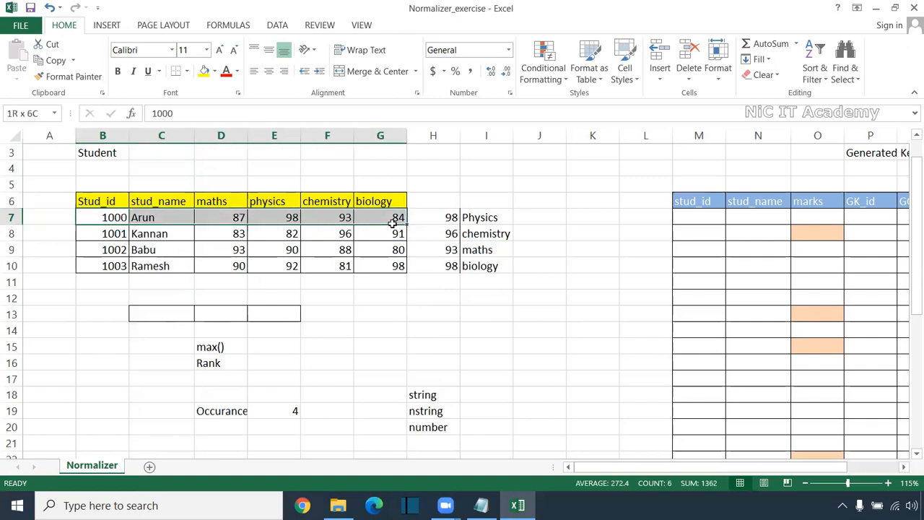
left_click(271, 201)
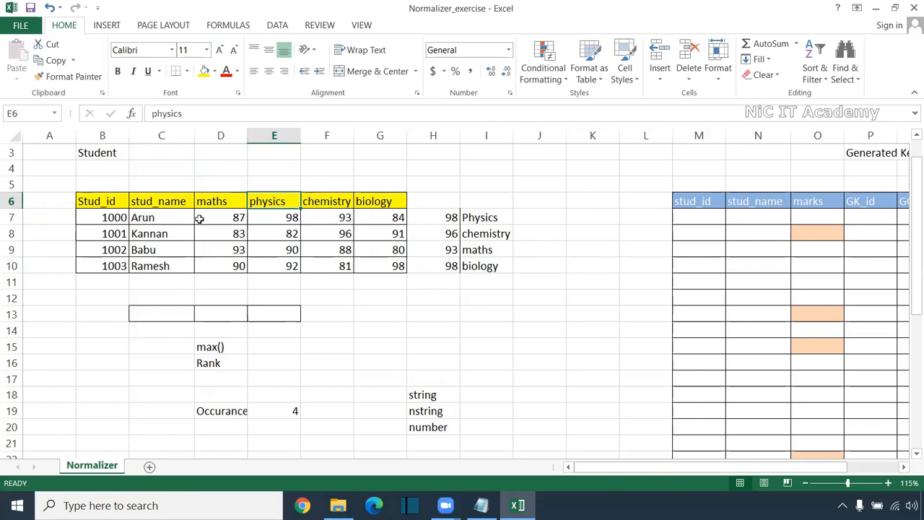
left_click_drag(107, 214, 497, 219)
Examine the Output Table's student IDs, names, marks and subjects in rows 33 to 37
scroll(477, 270, "down", 6)
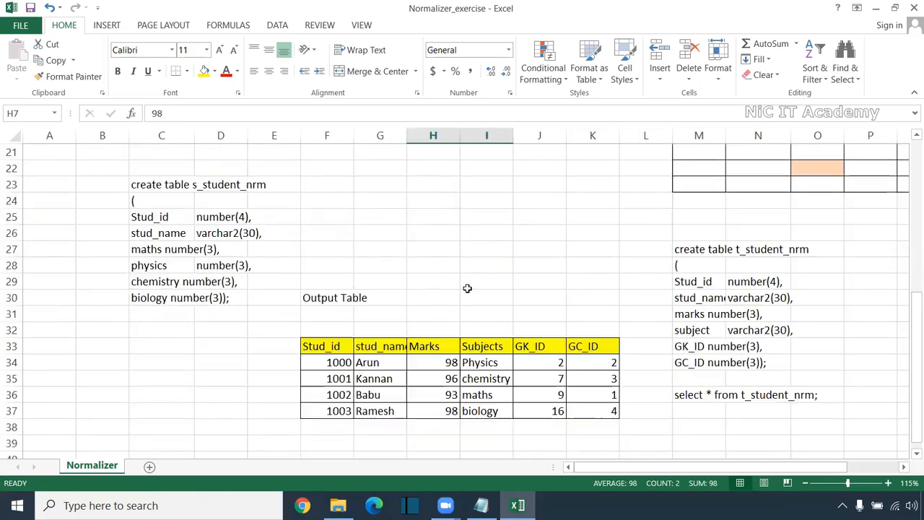
left_click_drag(327, 350, 481, 412)
left_click_drag(448, 359, 448, 410)
left_click_drag(487, 330, 296, 412)
scroll(462, 326, "up", 7)
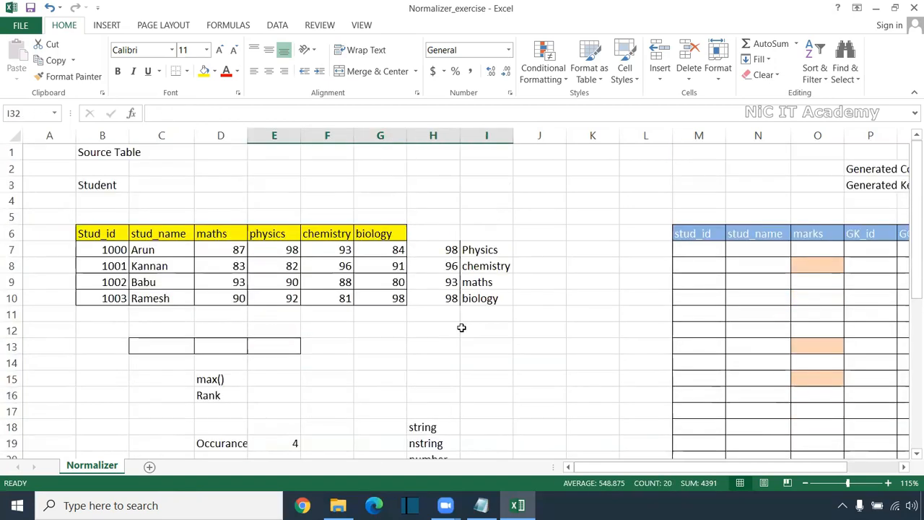
Compare the separate subject columns of the source table with the single marks column of the target table
left_click(267, 234)
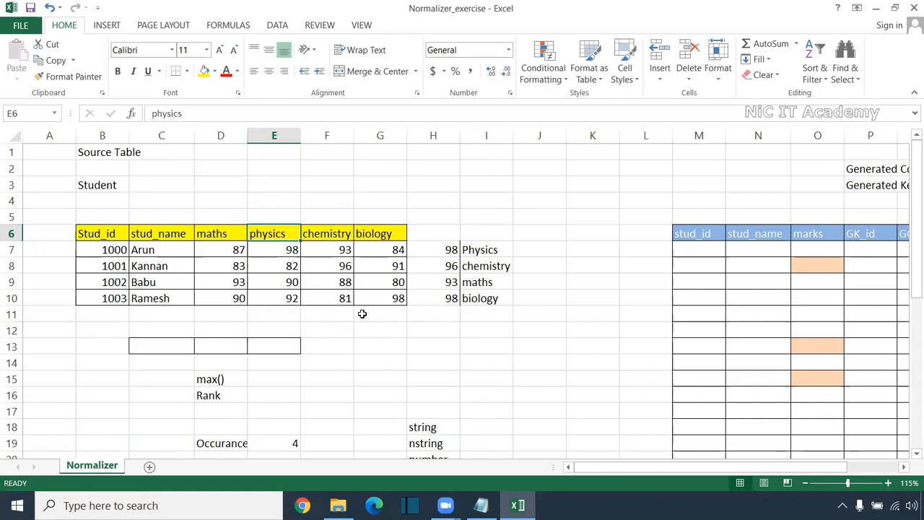
left_click_drag(79, 249, 380, 249)
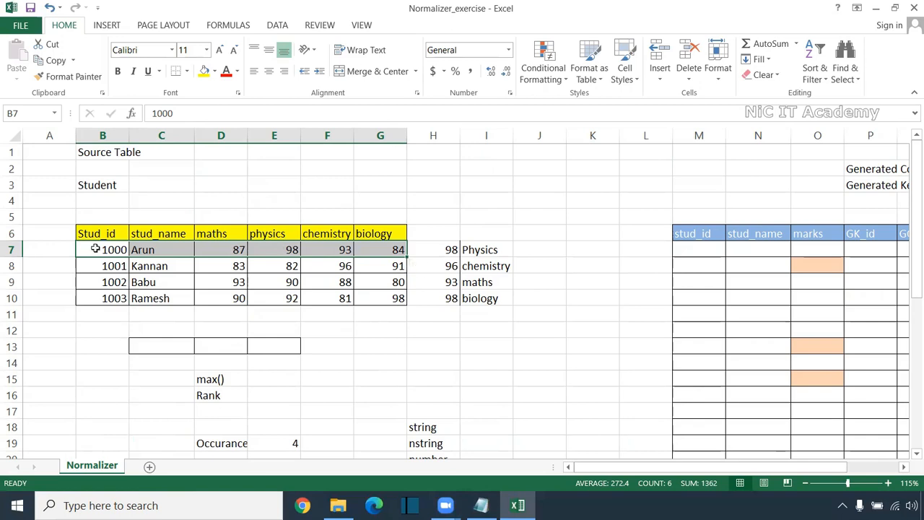
left_click_drag(230, 211, 232, 312)
left_click_drag(289, 213, 288, 307, "ctrl")
left_click(334, 225, "ctrl")
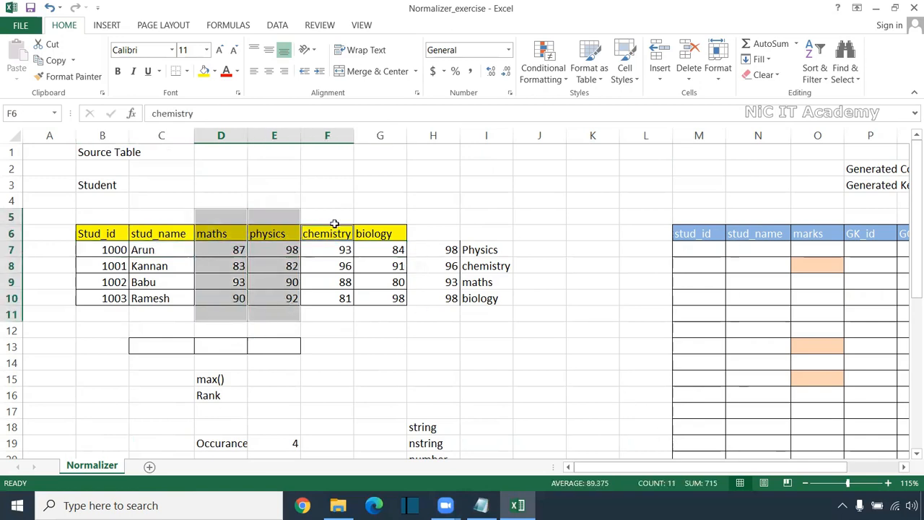
left_click_drag(823, 220, 800, 419)
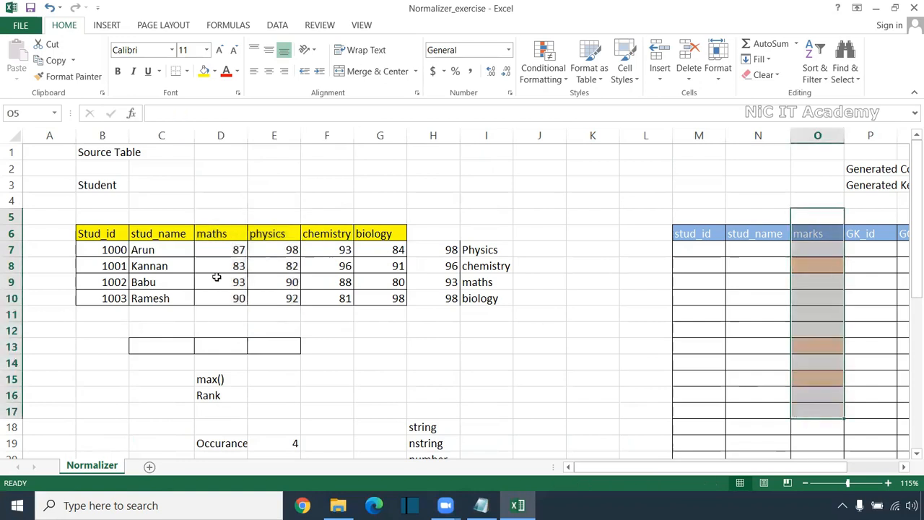
Copy the first student's ID and name from B7:C7 into all four rows of M7:N10
left_click_drag(119, 252, 180, 249)
key("ctrl+c")
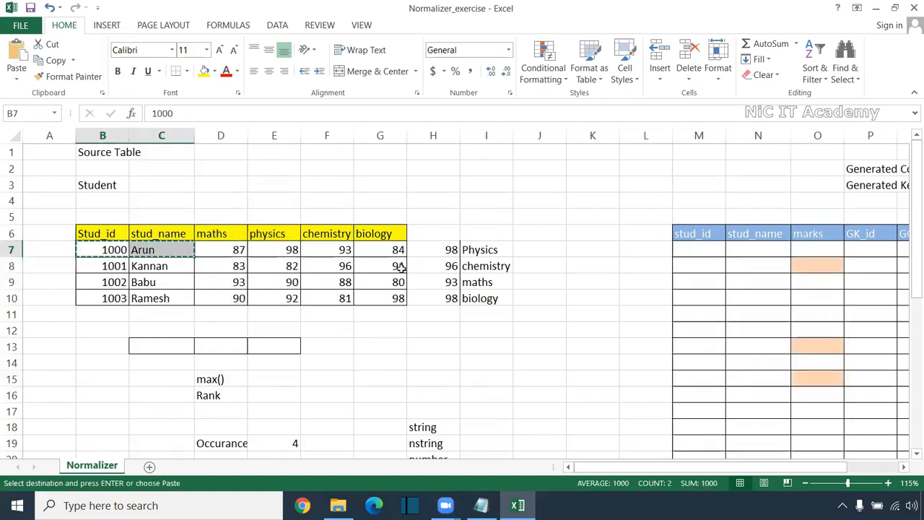
left_click_drag(706, 257, 747, 294)
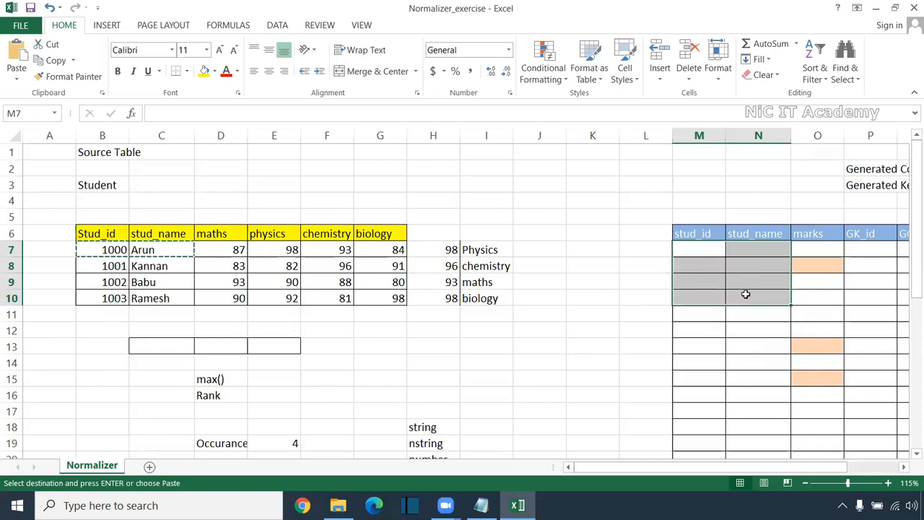
key("ctrl+v")
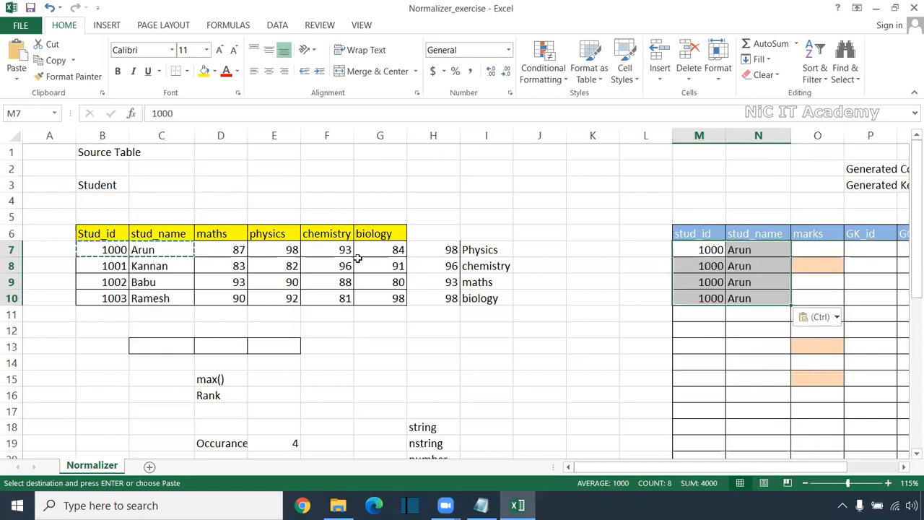
Enter the first student's maths mark 87 and physics mark 98 in O7:O8
left_click(817, 251)
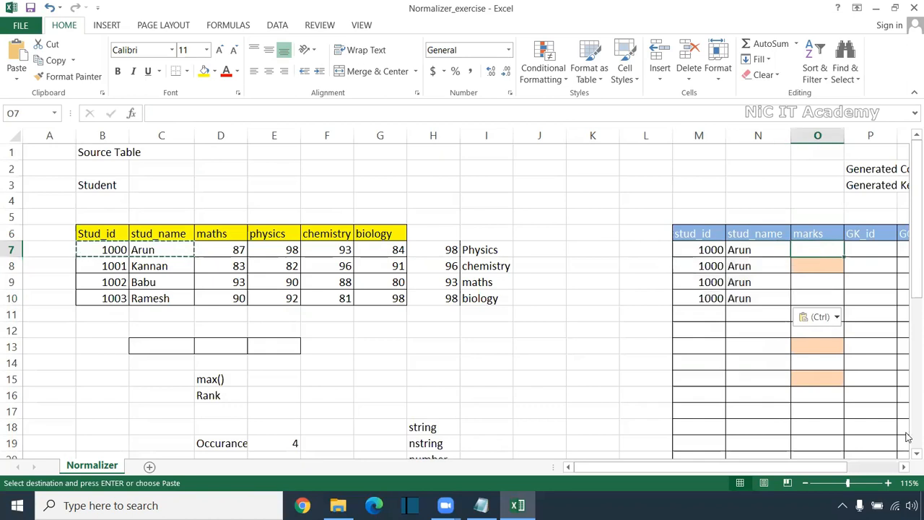
type("87")
key("Return")
type("8")
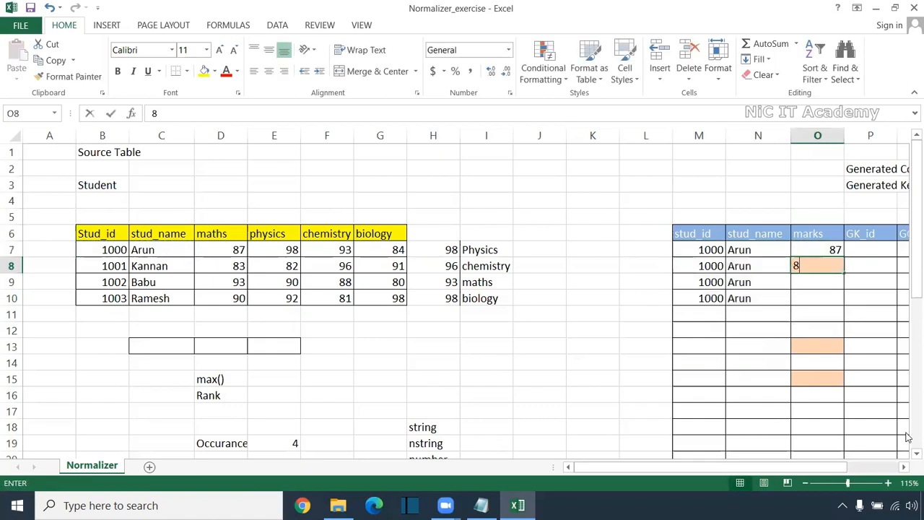
key("BackSpace")
type("98")
key("Return")
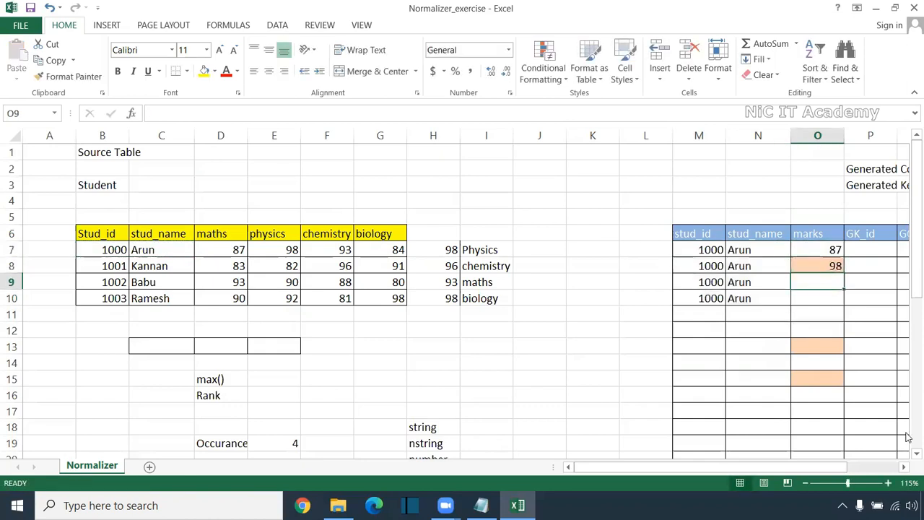
Enter the first student's chemistry mark 93 and biology mark 84 in O9:O10
type("9")
key("Return")
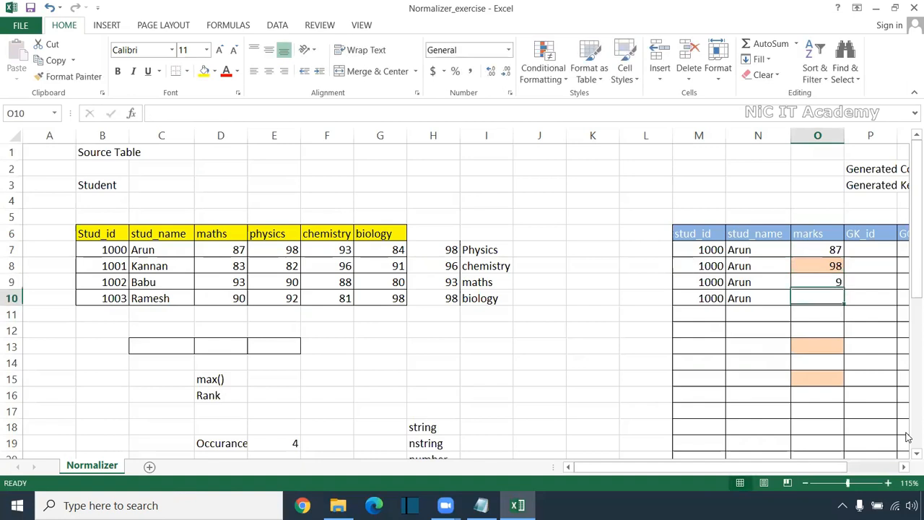
key("BackSpace")
type("84")
left_click(828, 282)
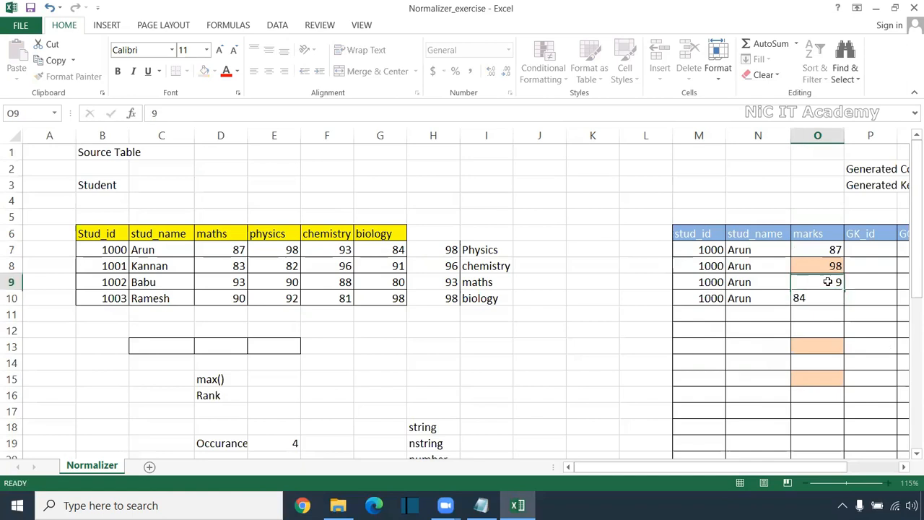
type("9")
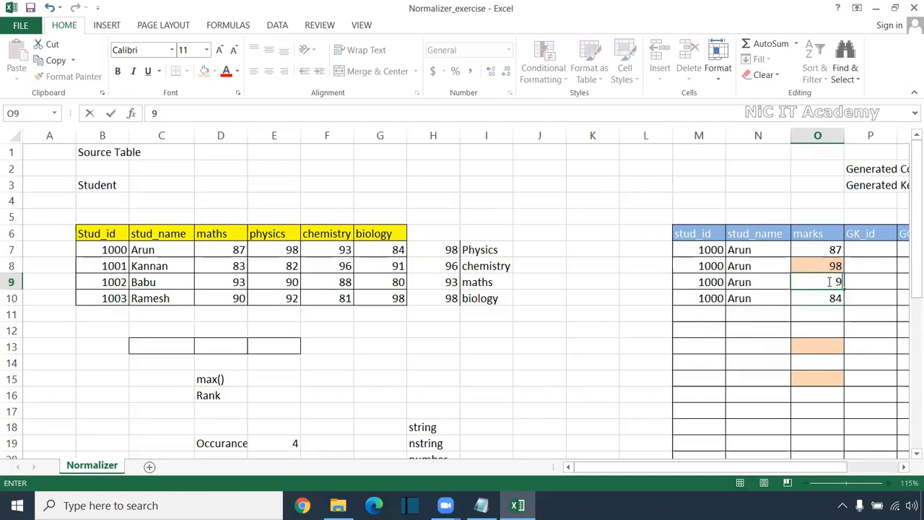
left_click(820, 348)
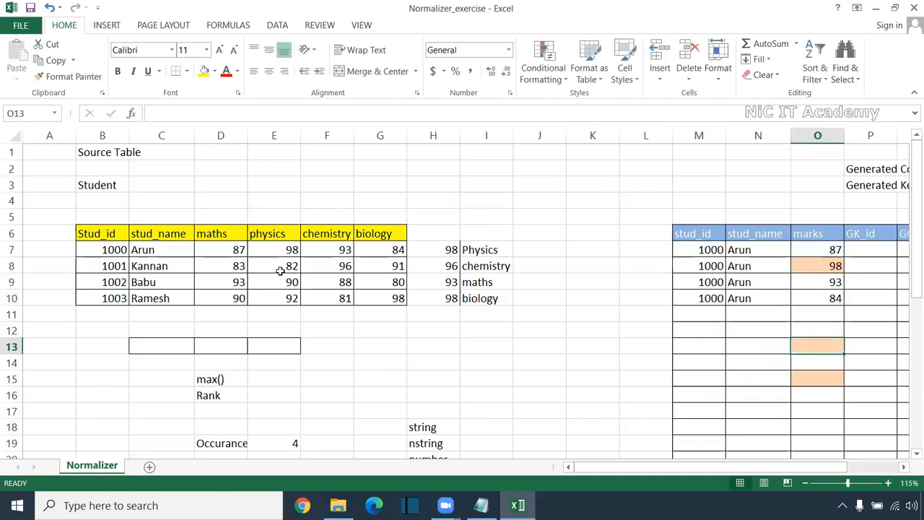
Compare the first student's subject marks in D7:G7 with the four target rows in M7:O10
left_click_drag(238, 249, 375, 249)
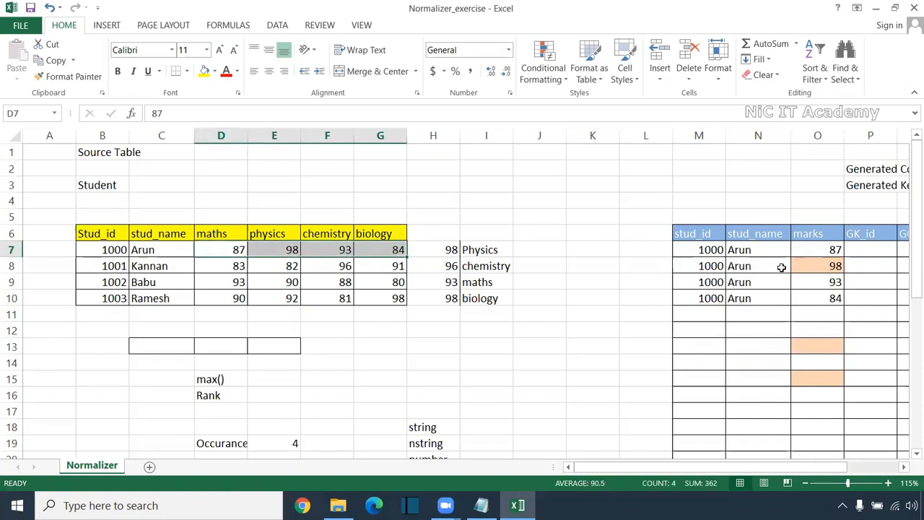
left_click_drag(826, 253, 824, 302)
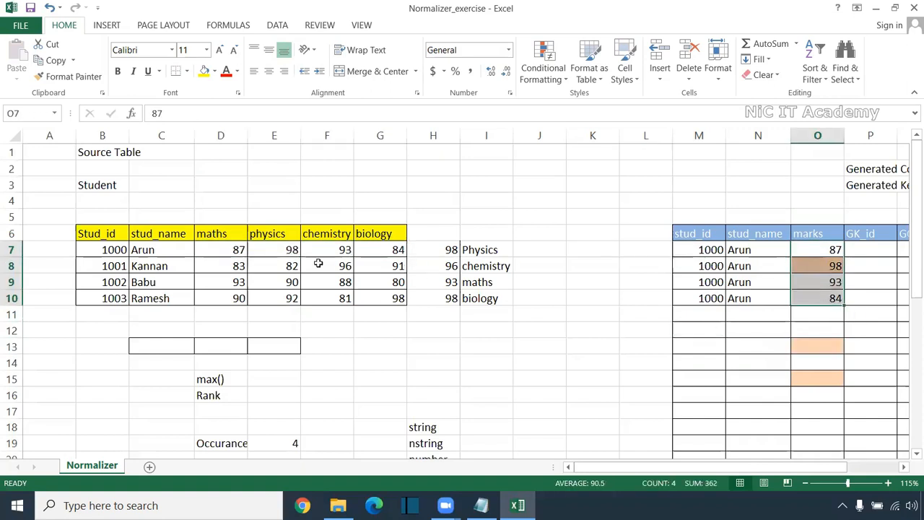
left_click_drag(227, 220, 224, 298)
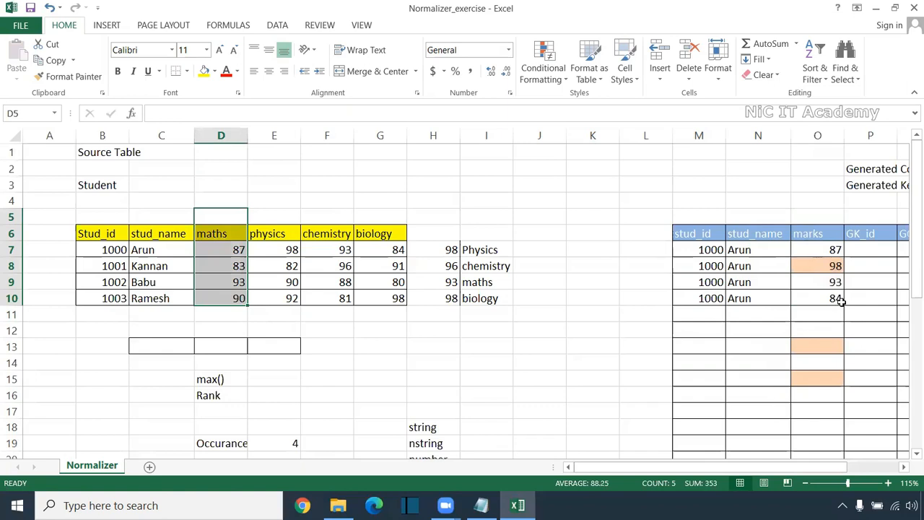
left_click_drag(830, 217, 813, 347)
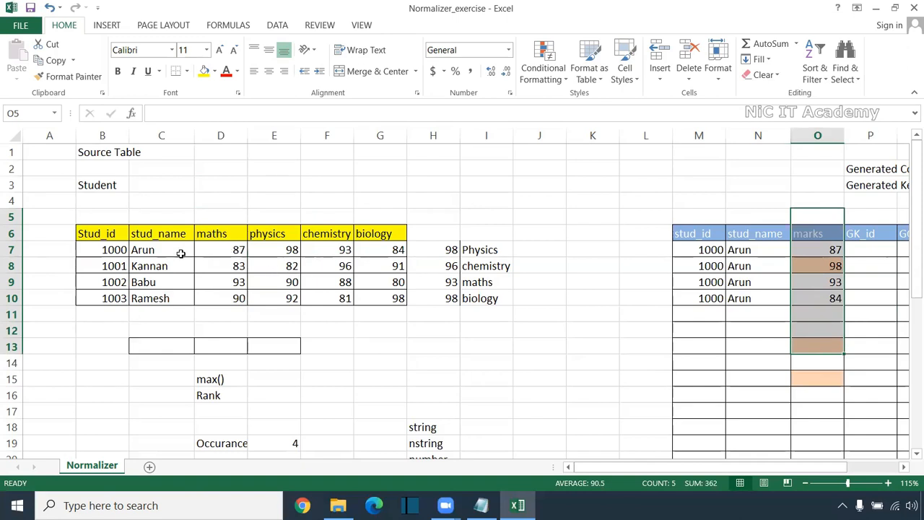
left_click_drag(221, 216, 382, 307)
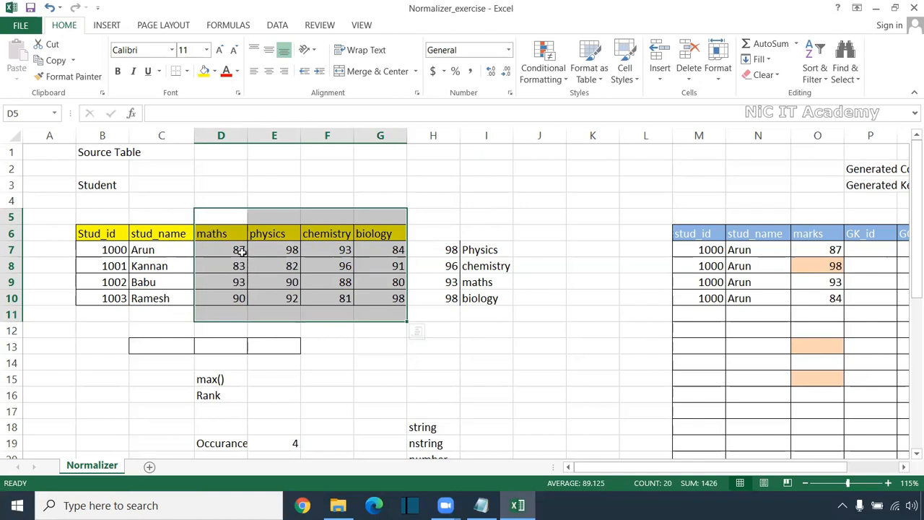
left_click_drag(704, 249, 747, 296)
left_click_drag(818, 249, 814, 298)
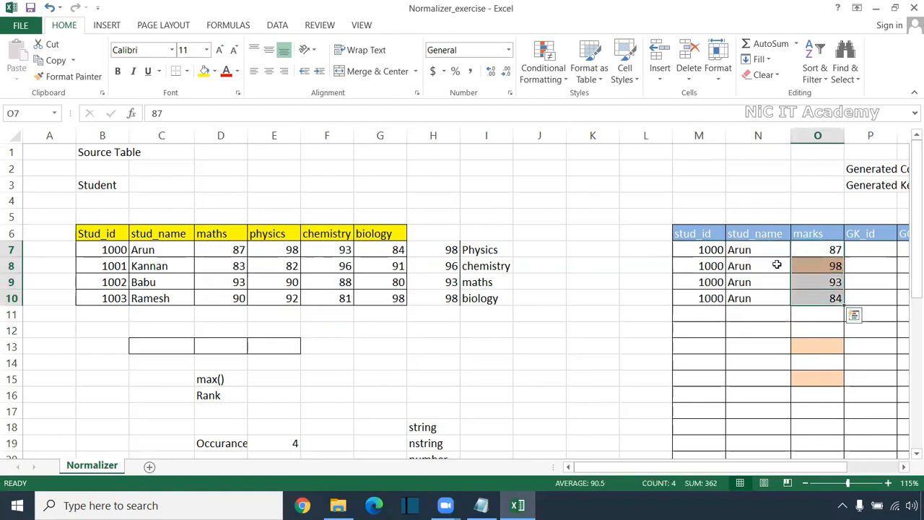
left_click_drag(721, 252, 822, 305)
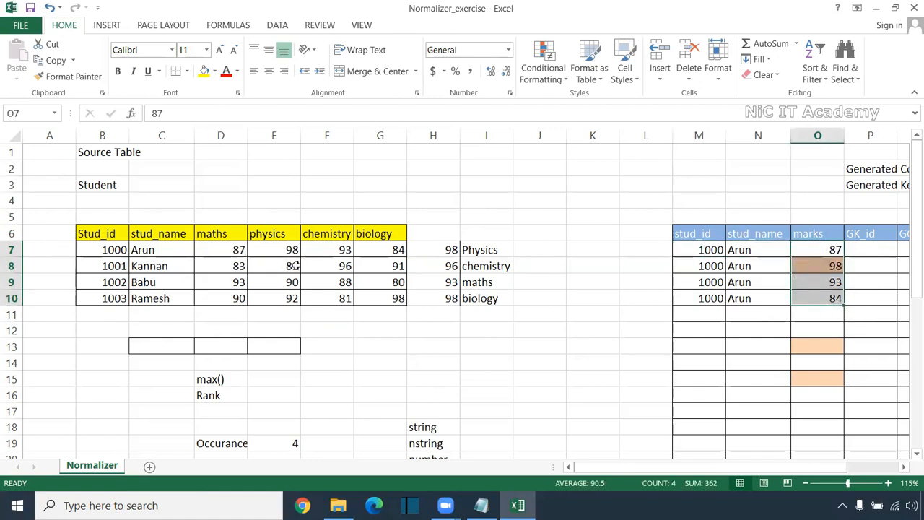
Undo the edits to row 13 and the target table until the original entries in M7:Q22 are restored
scroll(812, 330, "down", 1)
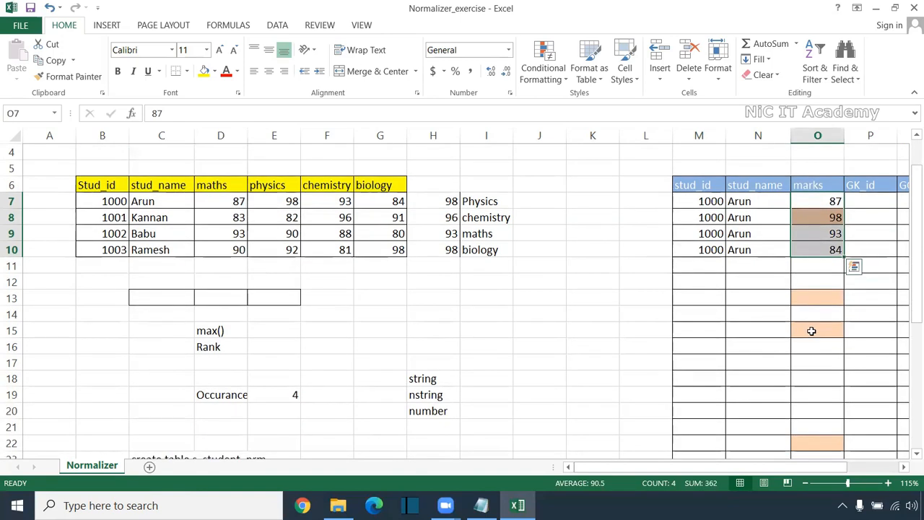
key("ctrl+z")
key("ctrl+z")
key("ctrl+z")
key("ctrl+z")
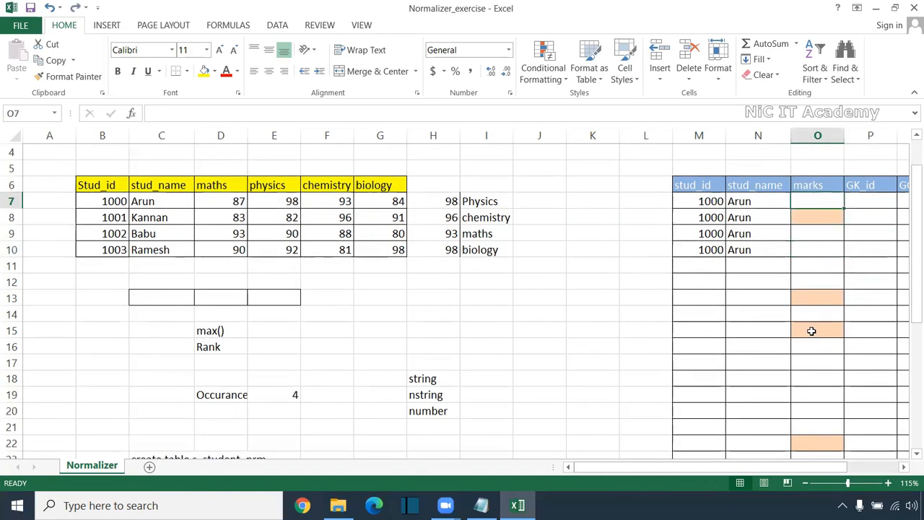
key("ctrl+z")
key("ctrl+z")
key("ctrl+z")
key("ctrl+z")
key("ctrl+z")
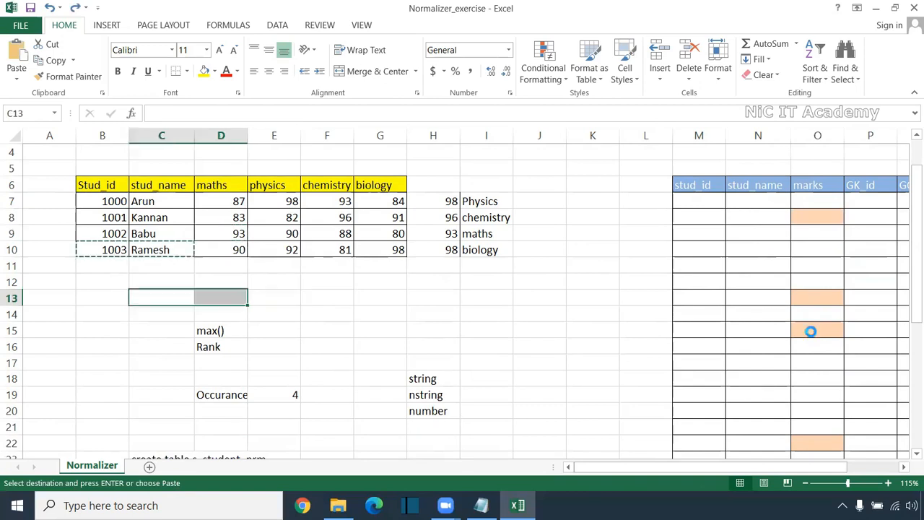
key("ctrl+z")
scroll(811, 332, "down", 1)
key("ctrl+z")
Examine the GK_id column of the target table from its header through the last student's rows
left_click(664, 468)
left_click(316, 290)
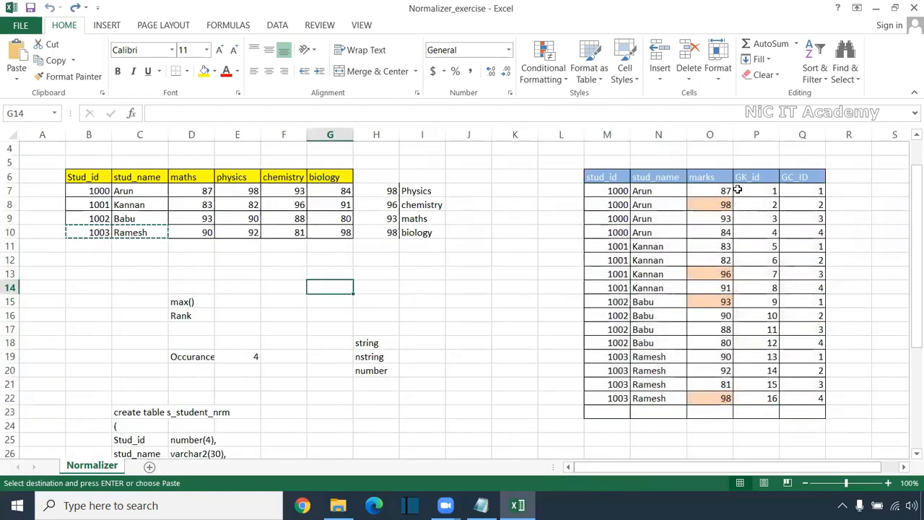
left_click_drag(737, 160, 746, 435)
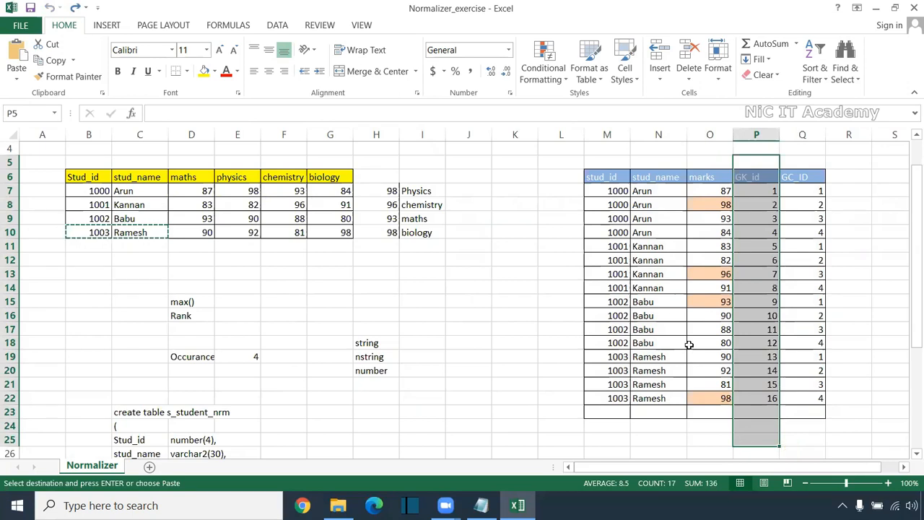
Examine the GK_id sequence in P7:P22 against the source maths marks, including the empty cells below the sequence
key("alt+Tab")
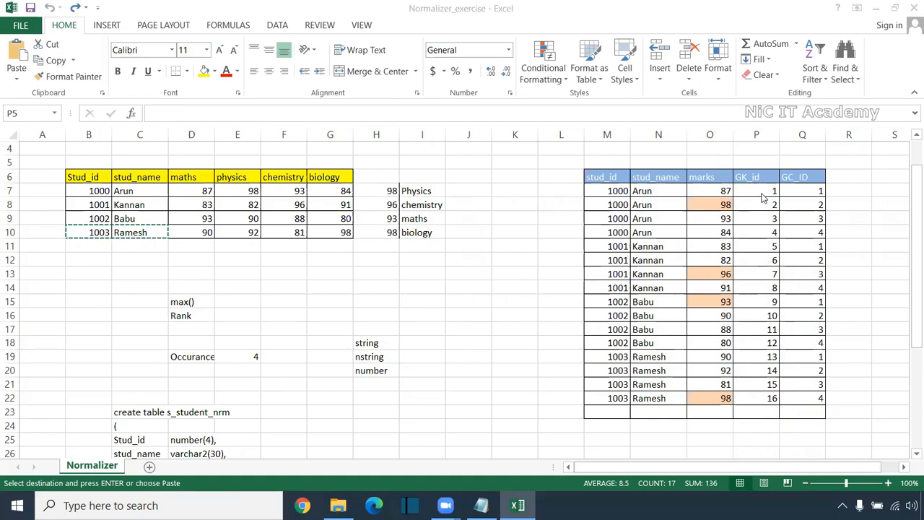
key("alt+Tab")
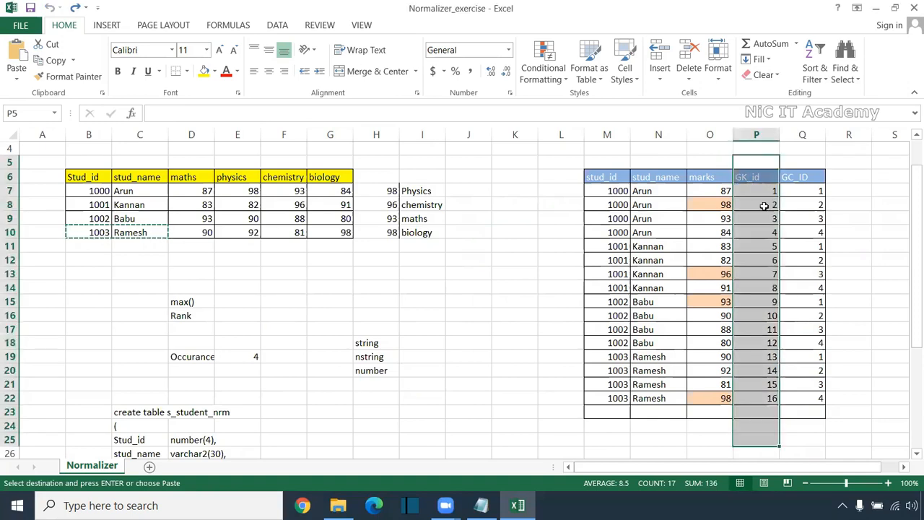
left_click_drag(763, 191, 764, 218)
left_click(763, 194)
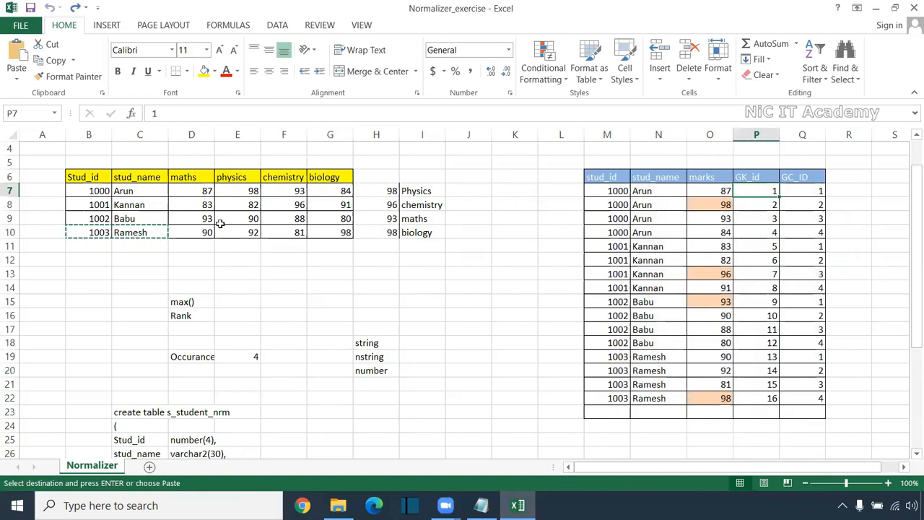
left_click_drag(190, 172, 192, 232)
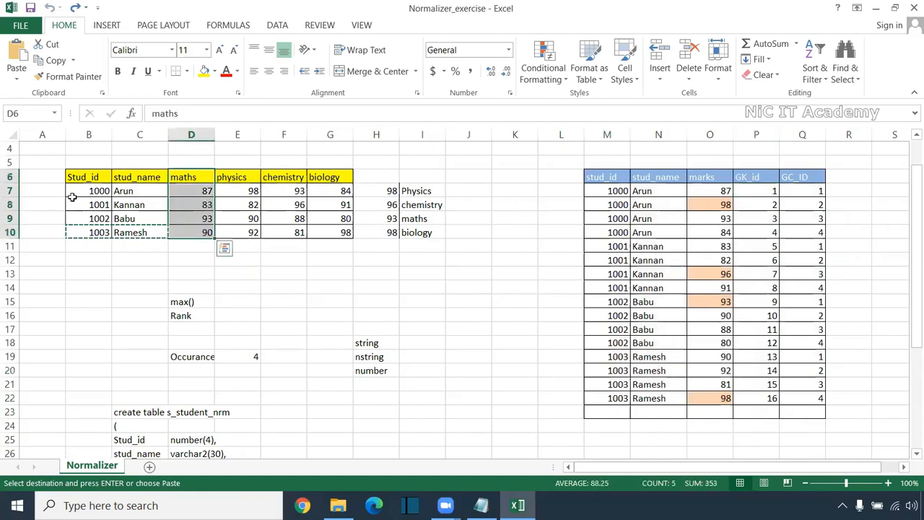
left_click(184, 194)
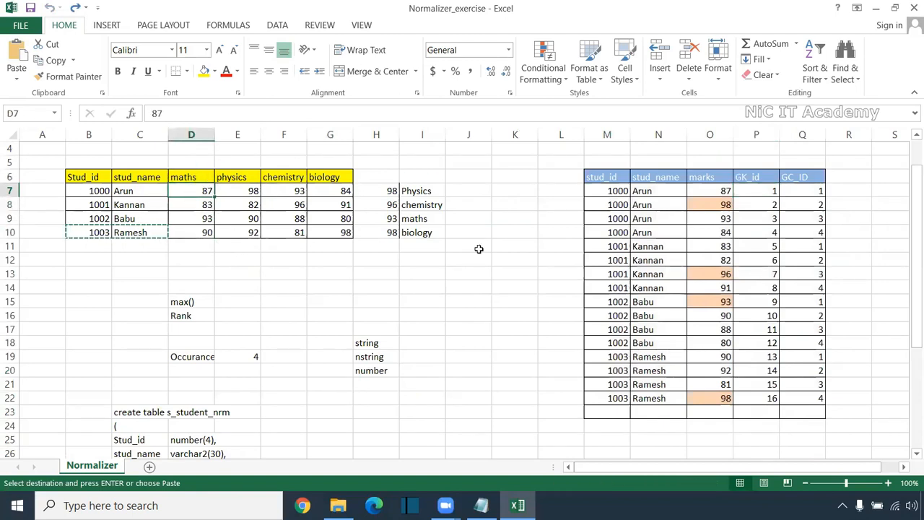
left_click(755, 194)
left_click_drag(758, 398, 760, 396)
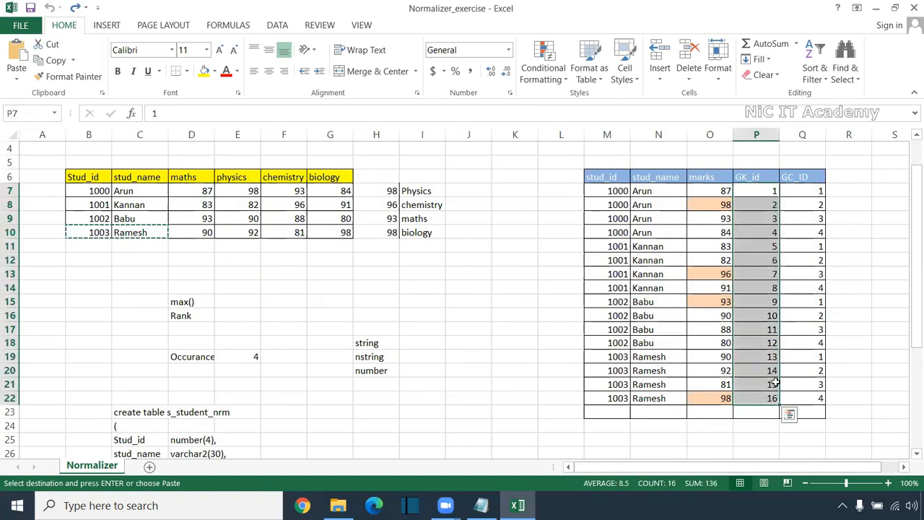
left_click_drag(767, 413, 768, 439)
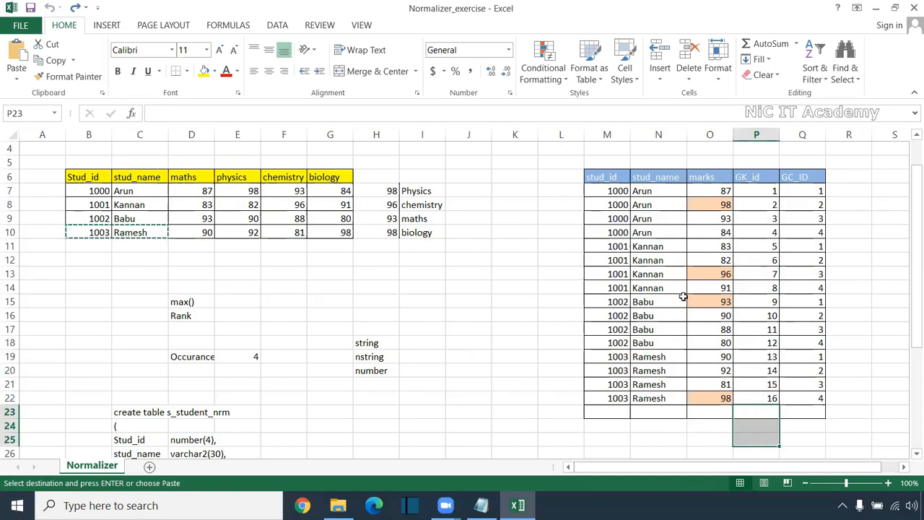
left_click_drag(757, 191, 762, 428)
Compare the GC_ID values in Q7:Q22 with the source maths, physics, chemistry and biology columns in D6:G10
left_click_drag(804, 192, 803, 426)
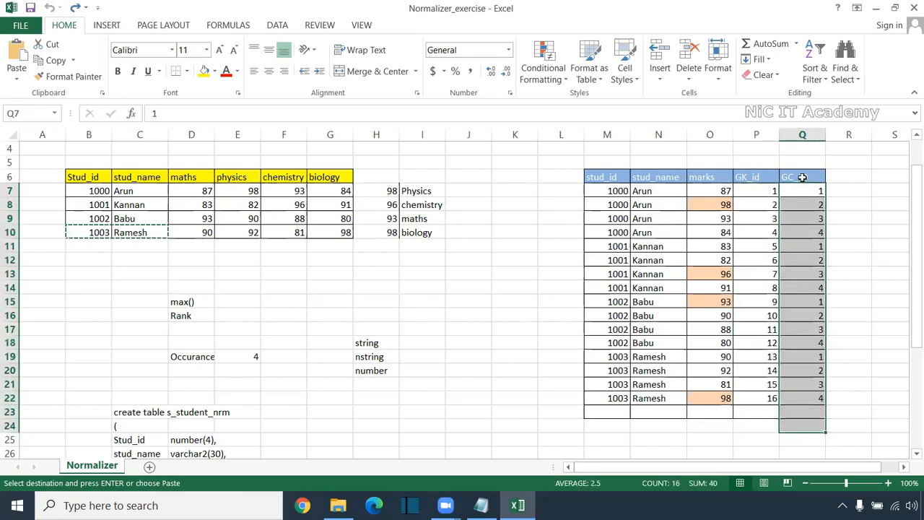
left_click_drag(198, 165, 199, 273)
left_click_drag(233, 151, 238, 274)
left_click_drag(293, 161, 291, 303)
left_click_drag(327, 167, 346, 292)
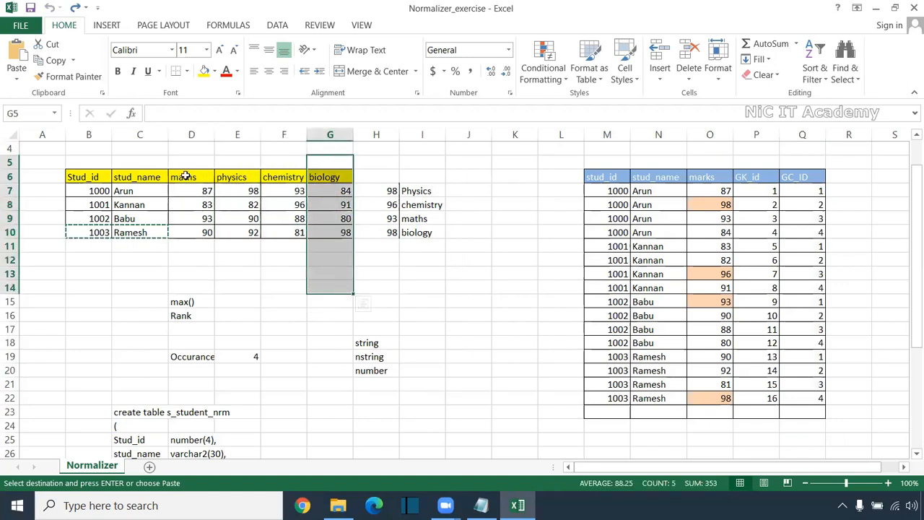
left_click_drag(186, 176, 332, 177)
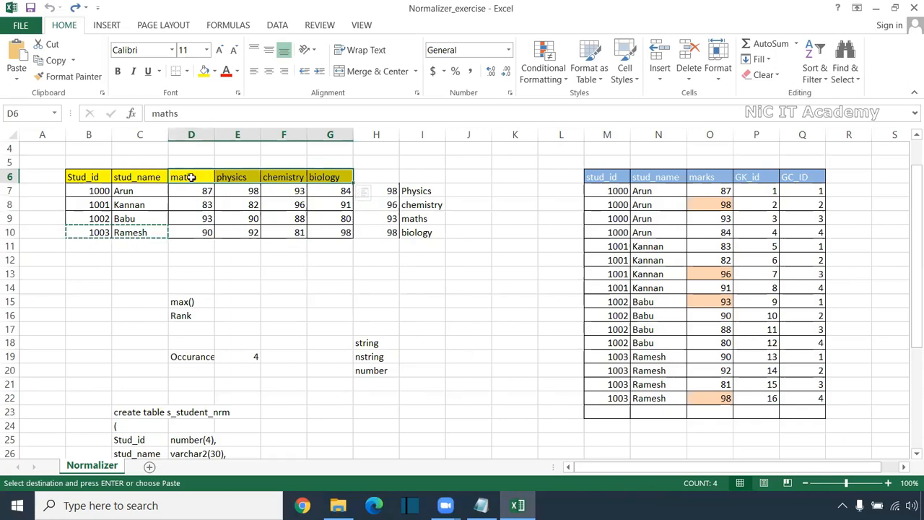
left_click_drag(199, 156, 191, 271)
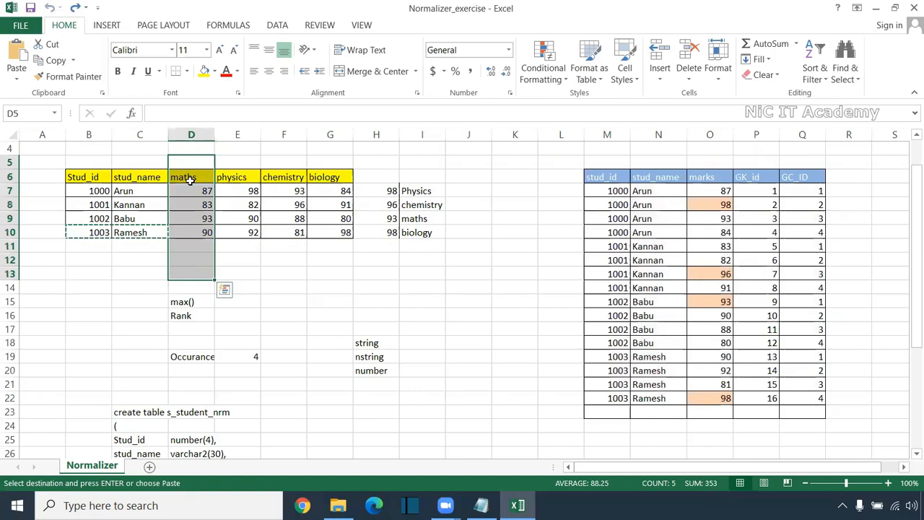
left_click_drag(238, 162, 238, 289)
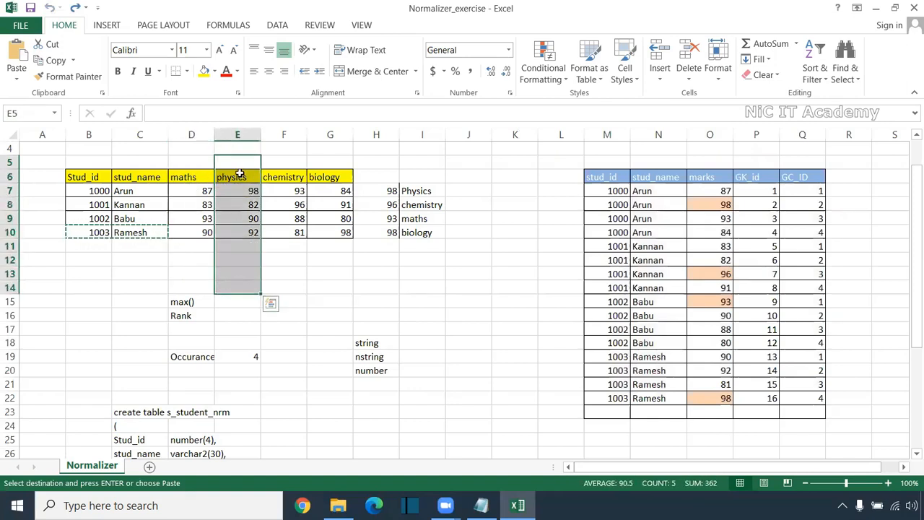
left_click_drag(282, 161, 289, 271)
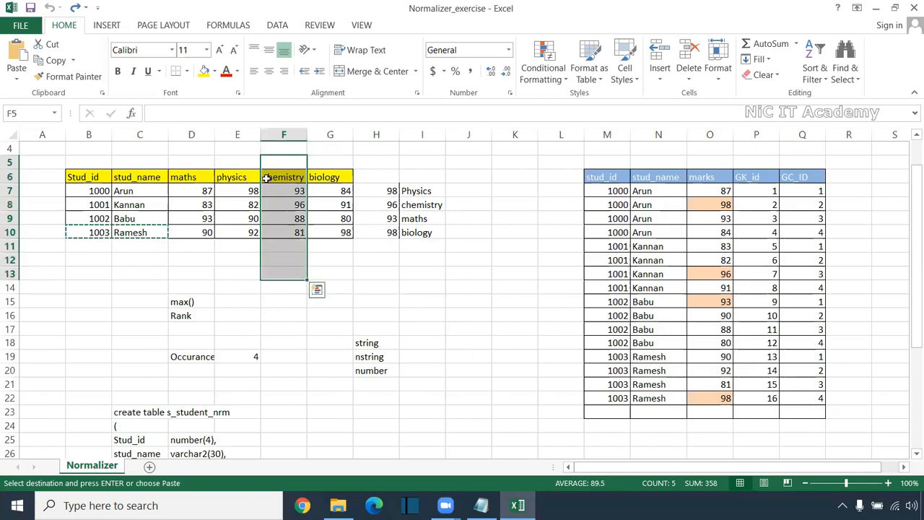
left_click_drag(332, 177, 332, 261)
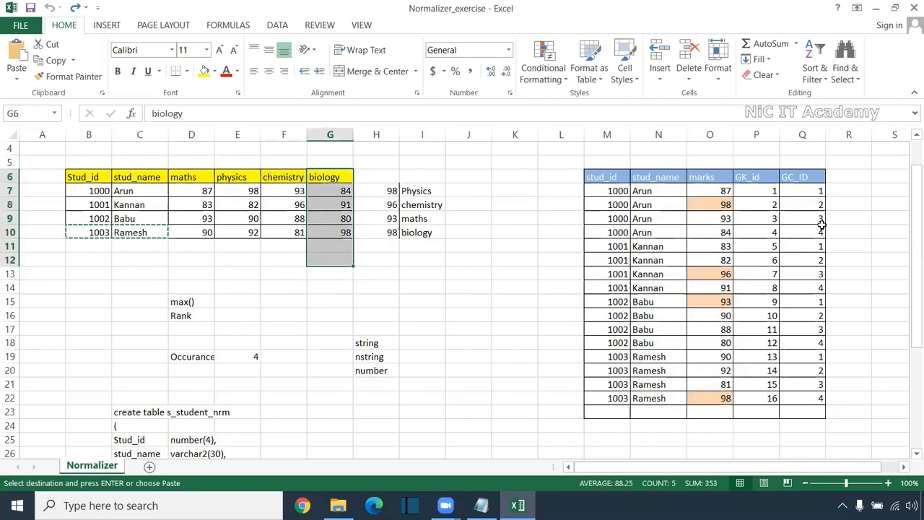
Review the target rows with highlighted marks, rows 8, 13, 15 and 22, along with the whole marks column
left_click_drag(560, 204, 881, 220)
left_click(582, 271)
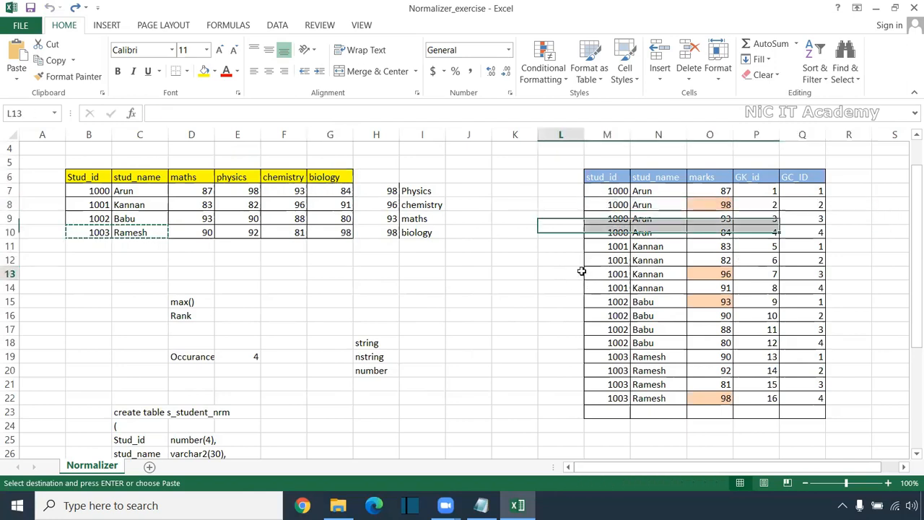
left_click_drag(582, 271, 842, 270)
left_click_drag(560, 301, 837, 301)
left_click_drag(567, 395, 843, 383)
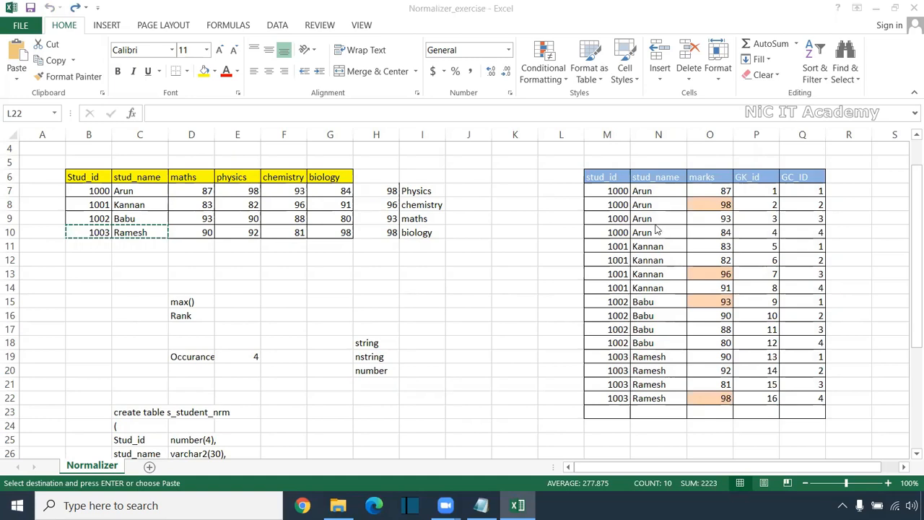
left_click_drag(568, 205, 878, 210)
left_click_drag(561, 273, 881, 273)
left_click_drag(571, 302, 873, 301)
left_click_drag(570, 398, 841, 405)
left_click_drag(715, 163, 710, 412)
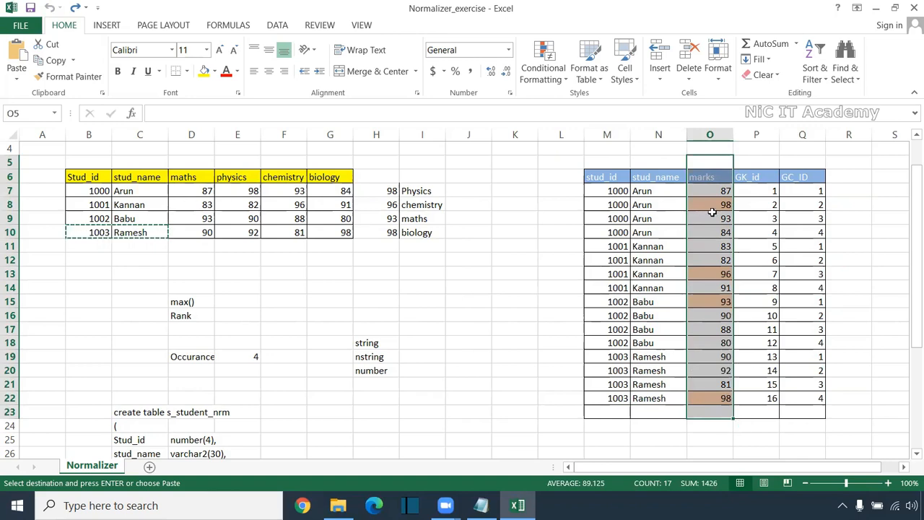
Examine the first student's marks in M7:O10 and the fourth-subject rows M10:Q10 and M14:Q14 for the first two students
left_click_drag(548, 203, 849, 203)
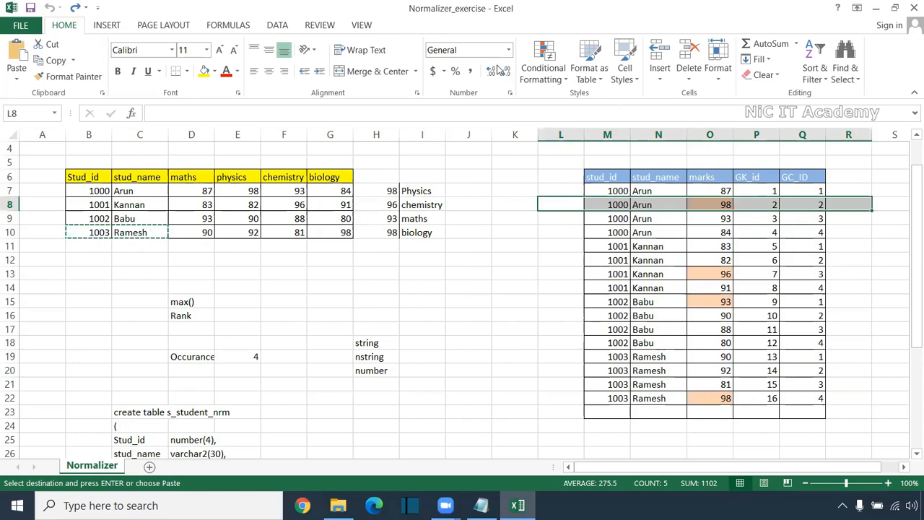
left_click_drag(719, 192, 720, 234)
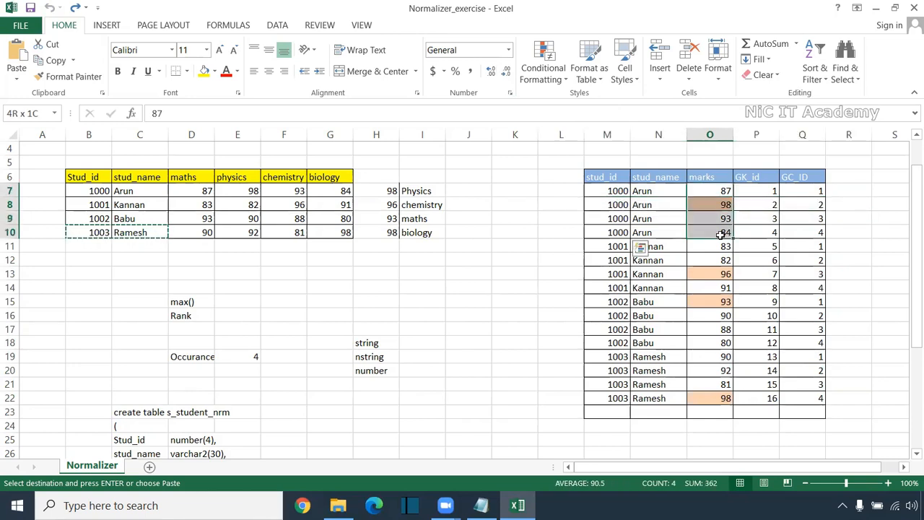
left_click_drag(664, 231, 599, 228)
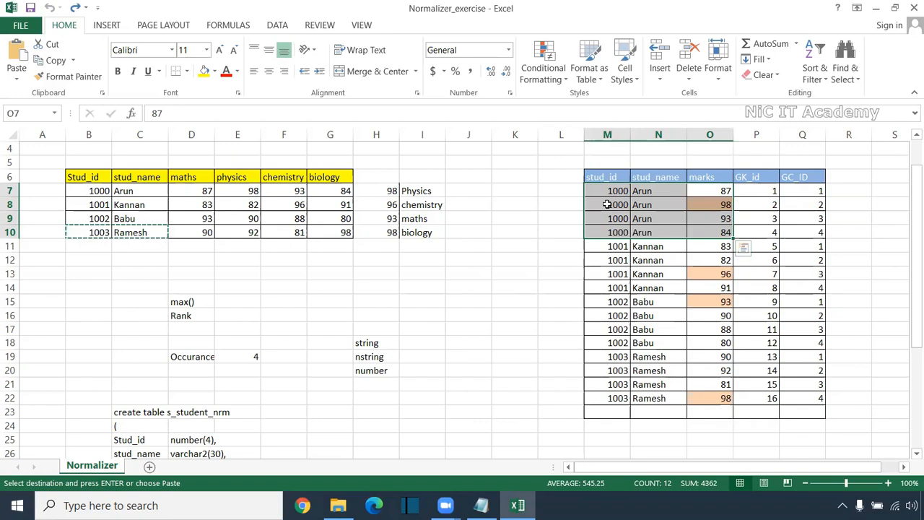
left_click_drag(605, 229, 820, 235)
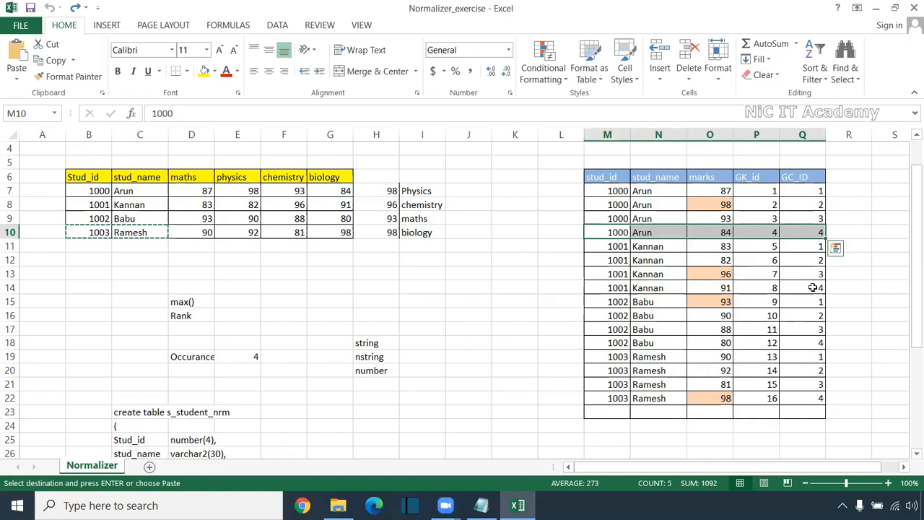
left_click_drag(820, 288, 607, 288)
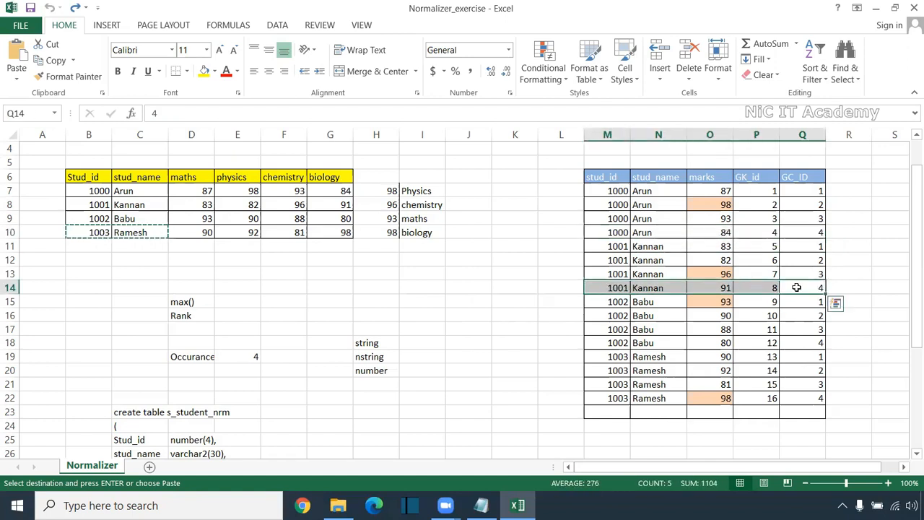
Relate the GC_ID column to the four subject columns, checking the highlighted target rows 8, 13 and 15
left_click_drag(804, 177, 814, 397)
left_click_drag(196, 167, 228, 259)
left_click_drag(274, 174, 278, 246)
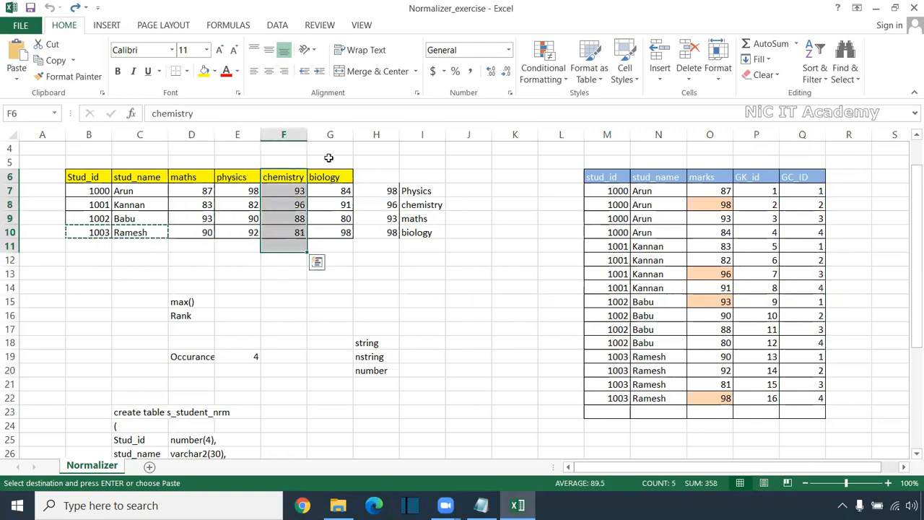
left_click_drag(330, 177, 346, 247)
left_click_drag(572, 203, 824, 206)
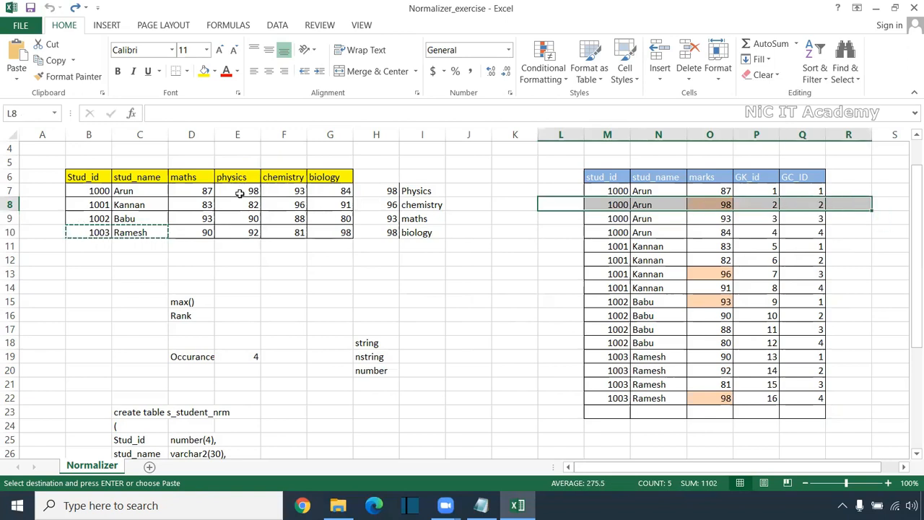
left_click_drag(568, 272, 809, 270)
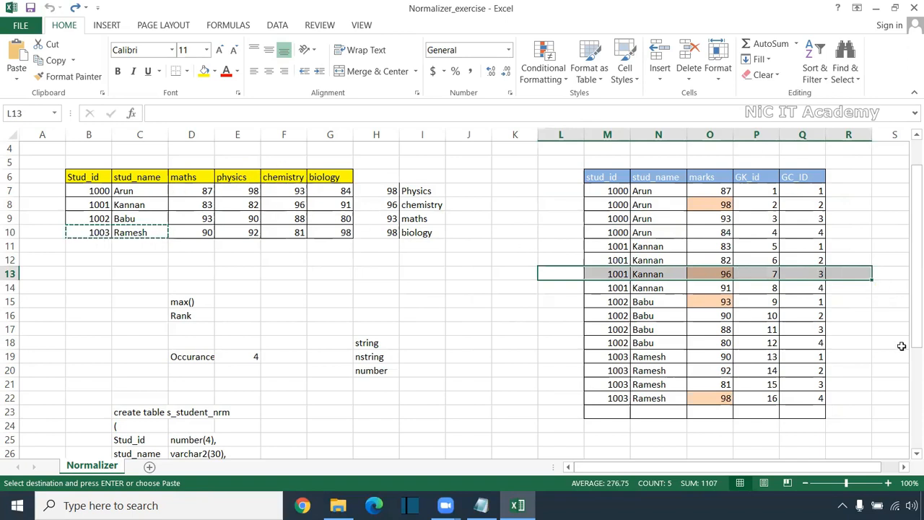
left_click_drag(862, 302, 515, 301)
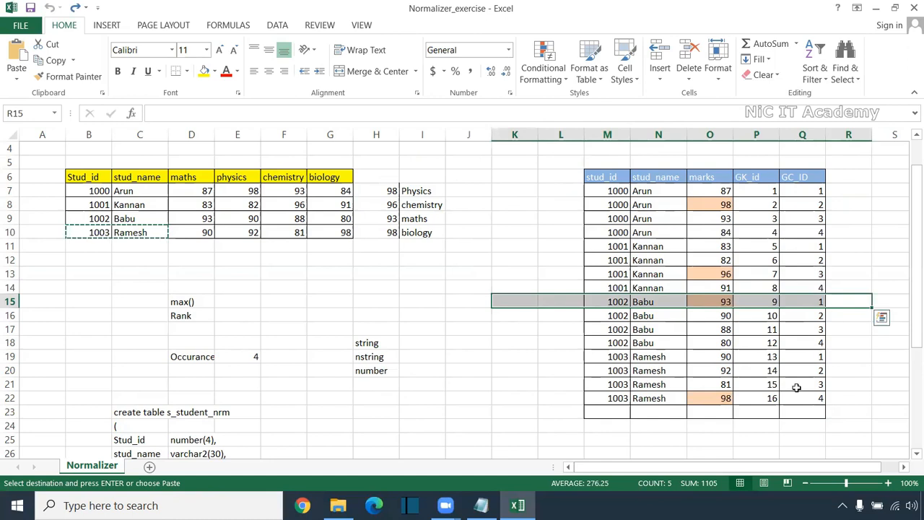
Review the target marks and stud_id columns, and match the GC_ID in Q8 to the subject headers D6:G6
left_click_drag(704, 159, 717, 417)
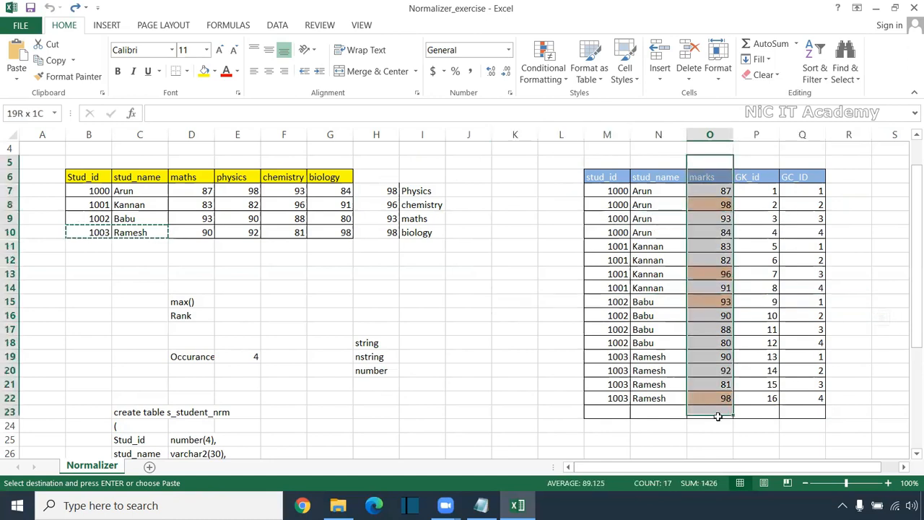
left_click_drag(605, 191, 625, 411)
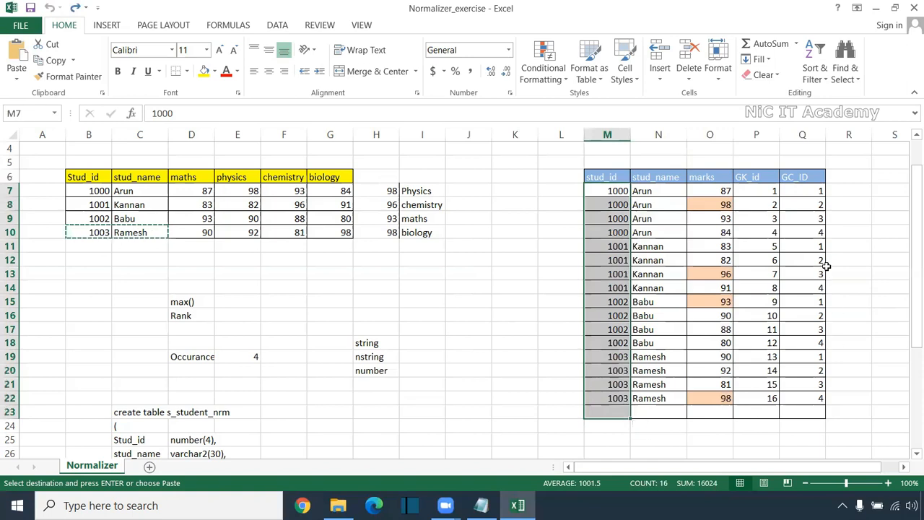
left_click_drag(834, 204, 791, 205)
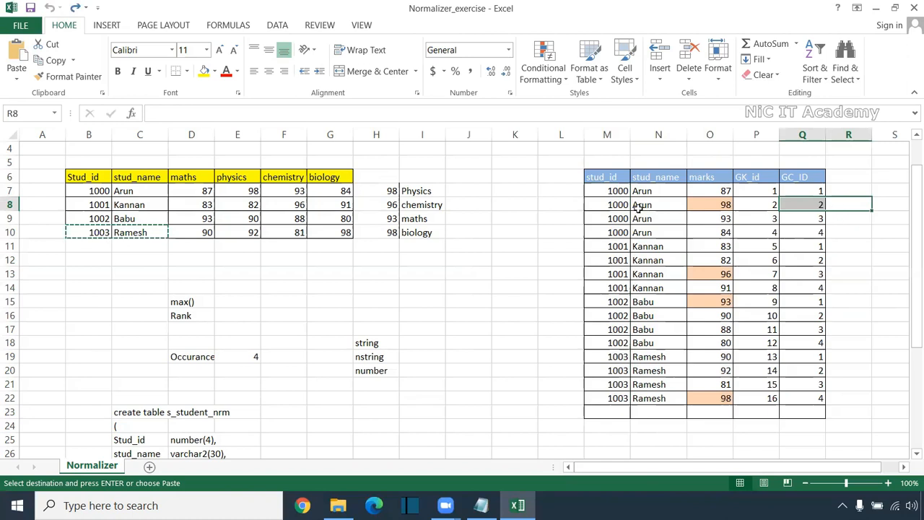
left_click(235, 177)
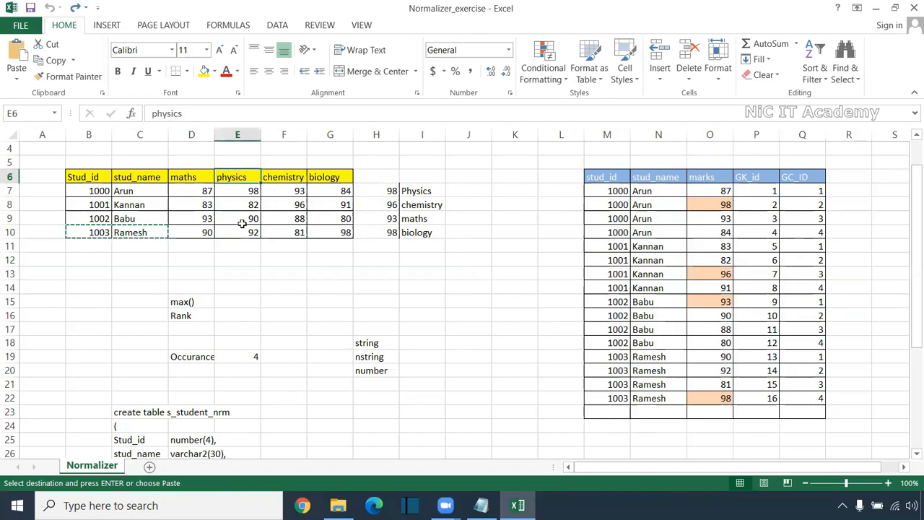
left_click(188, 178)
left_click(278, 179)
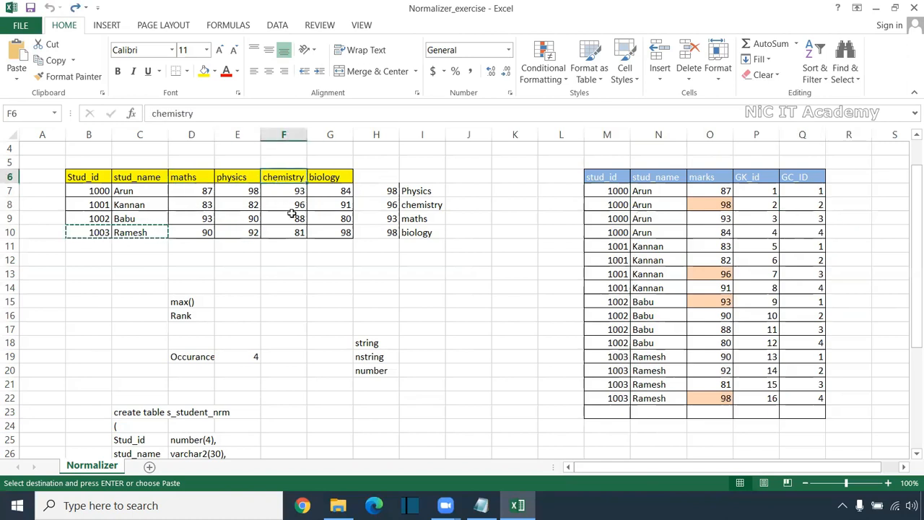
left_click(337, 180)
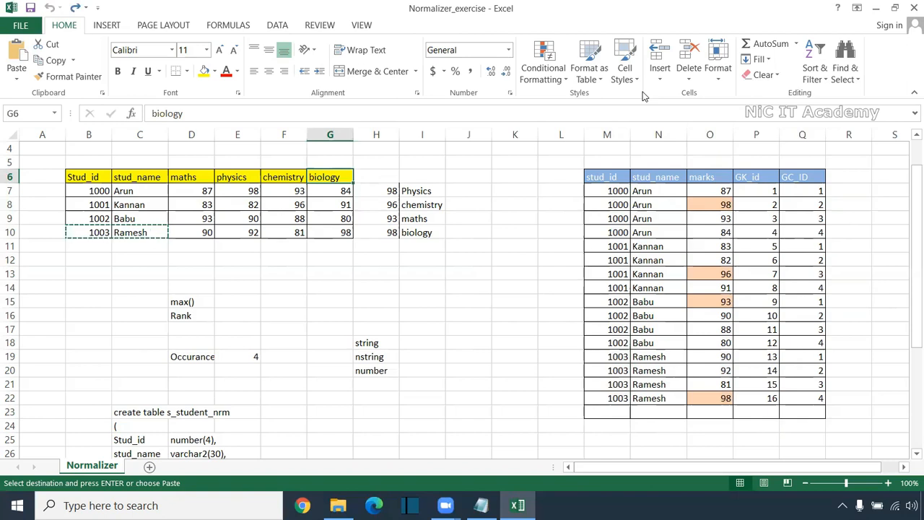
Launch SQL Developer from its desktop shortcut and switch back to the Normalizer_exercise workbook
key("alt+Tab")
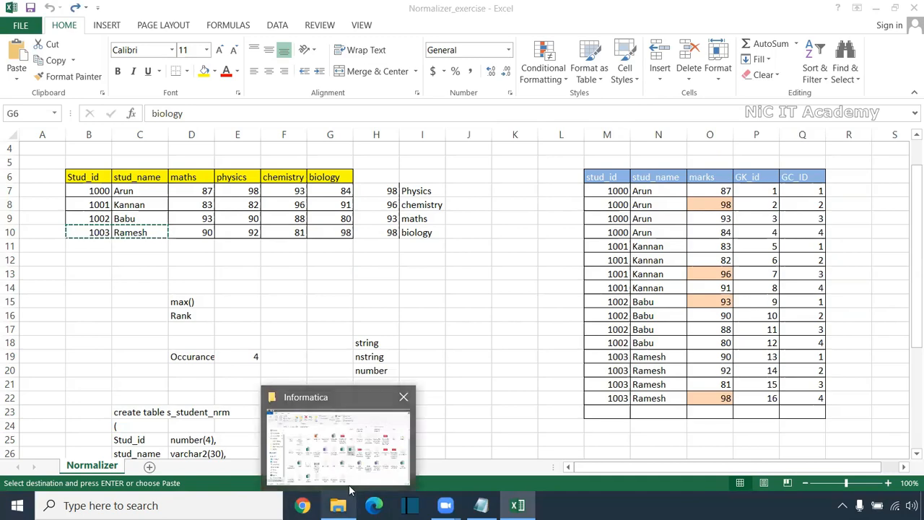
key("super+d")
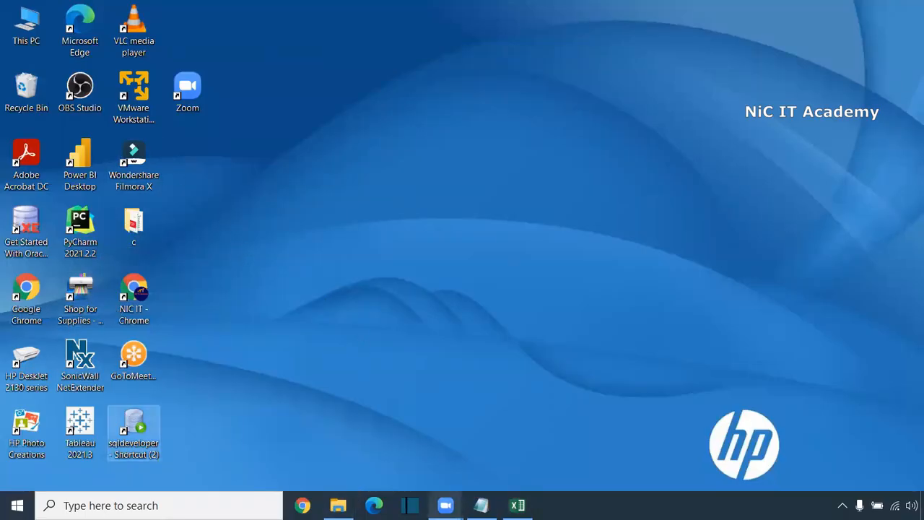
key("super+d")
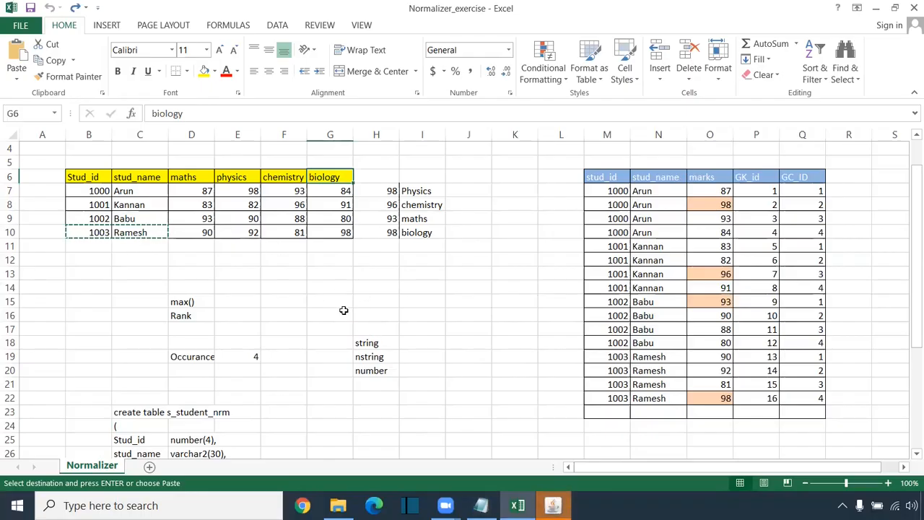
Review the create table s_student_nrm script in C23:E31 alongside the source marks table
scroll(208, 319, "down", 3)
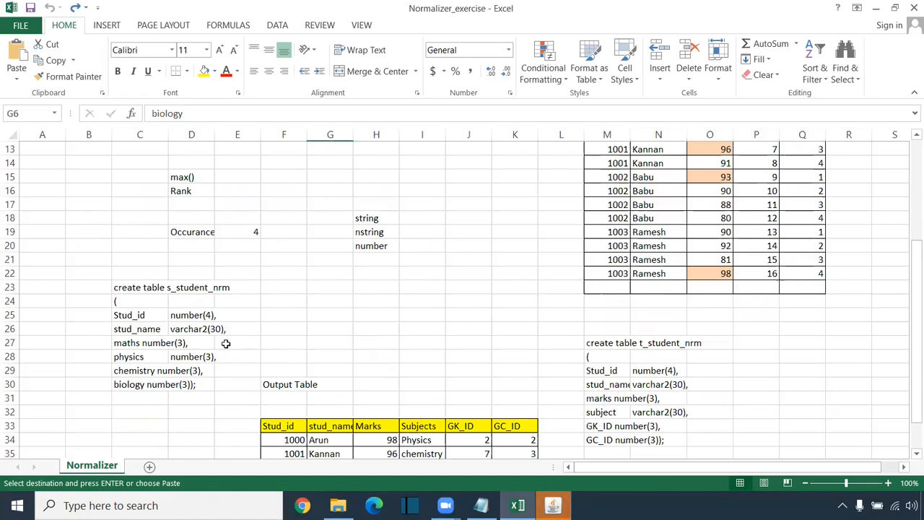
left_click(134, 290)
left_click_drag(144, 288, 234, 398)
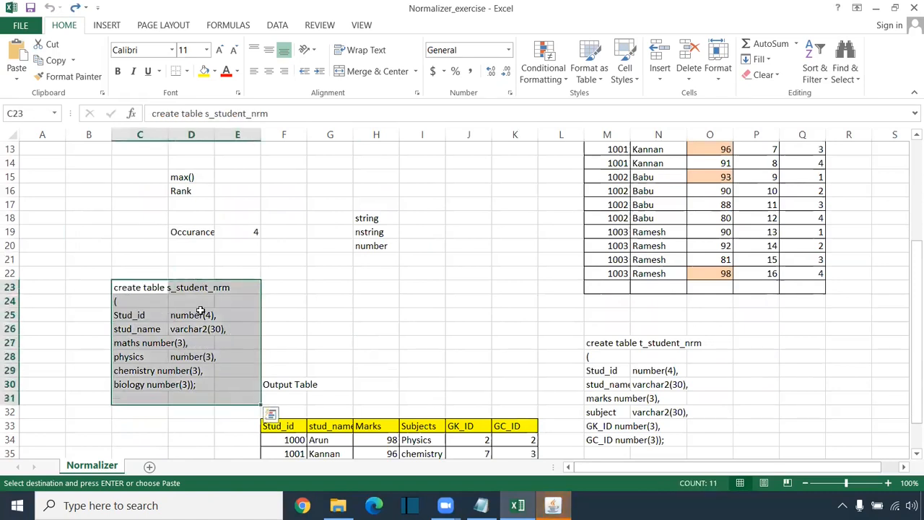
scroll(485, 352, "up", 4)
scroll(549, 354, "down", 4)
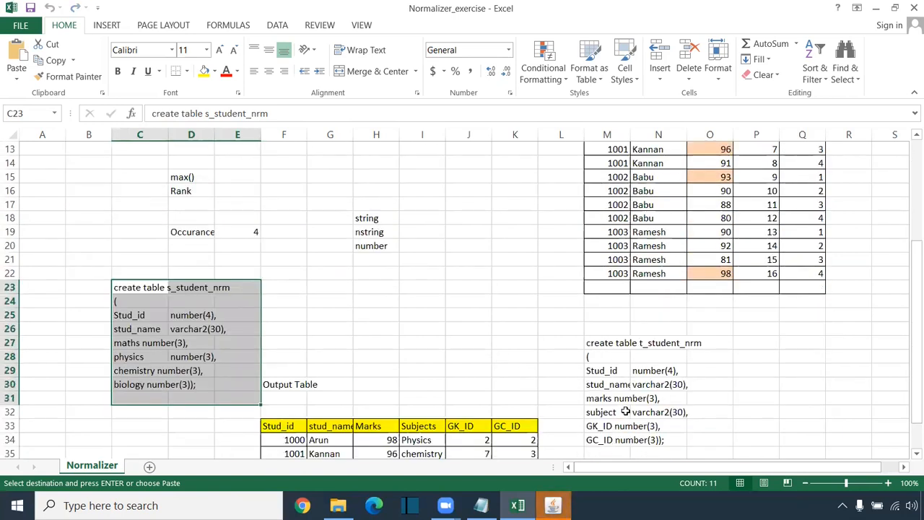
Launch PowerCenter Designer through a Windows app search for "de"
left_click(17, 505)
type("de")
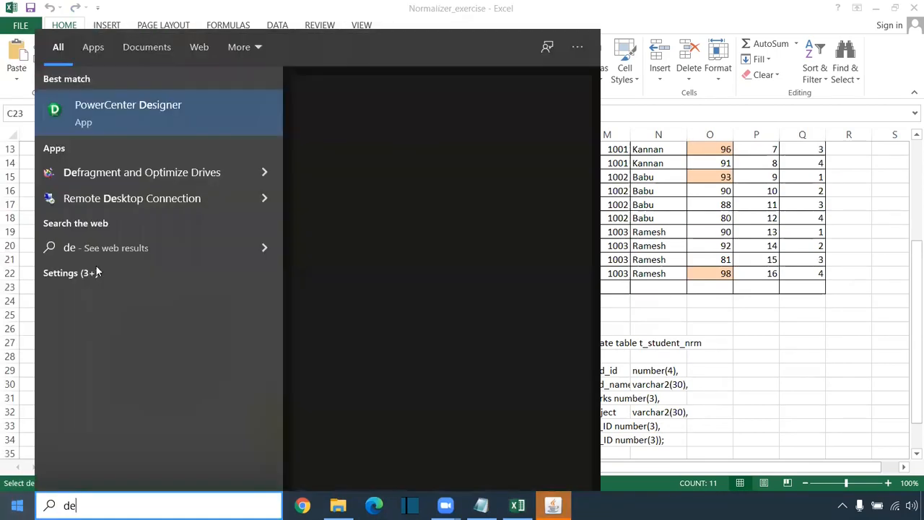
left_click(143, 120)
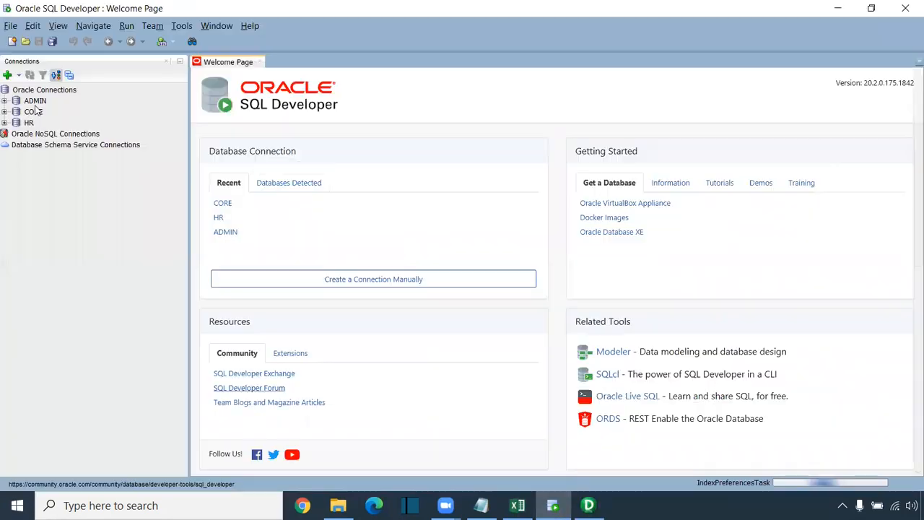
Connect to the HR and CORE databases in SQL Developer, entering the account password for each connection
left_click(5, 122)
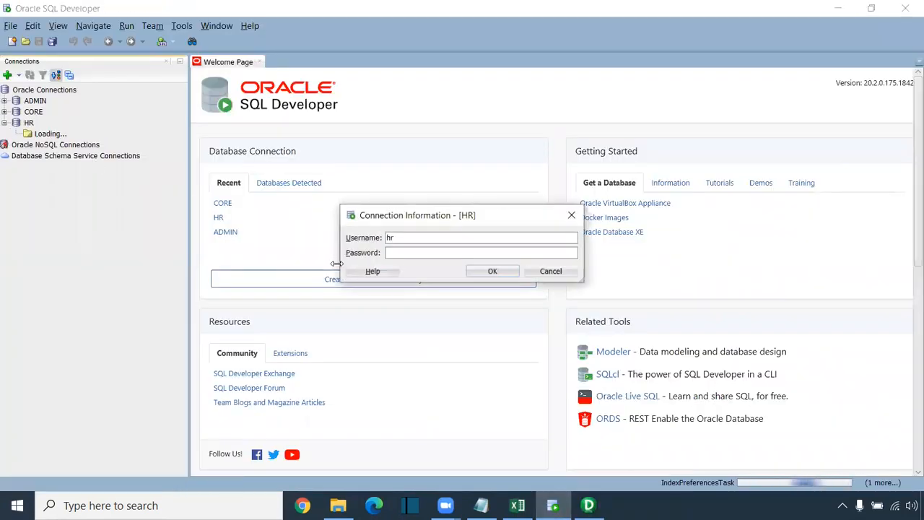
type("hr")
key("Return")
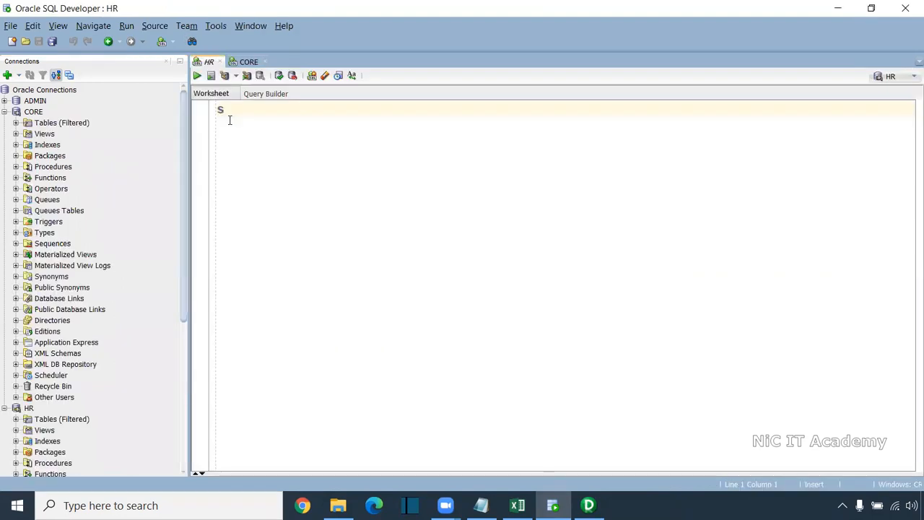
Run select * from s_student_nrm; in the HR worksheet and select the statement text
type("select * from s_student_nrm;")
key("ctrl+Return")
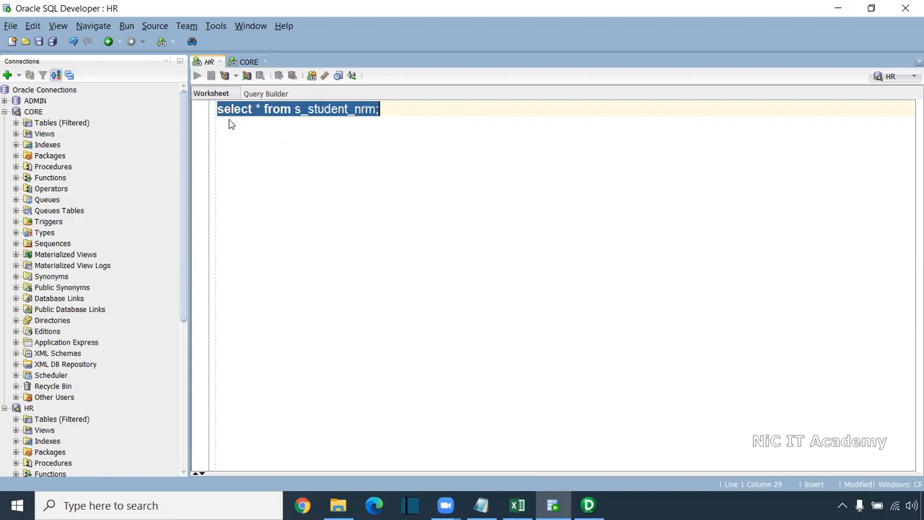
left_click_drag(396, 109, 149, 113)
key("ctrl+c")
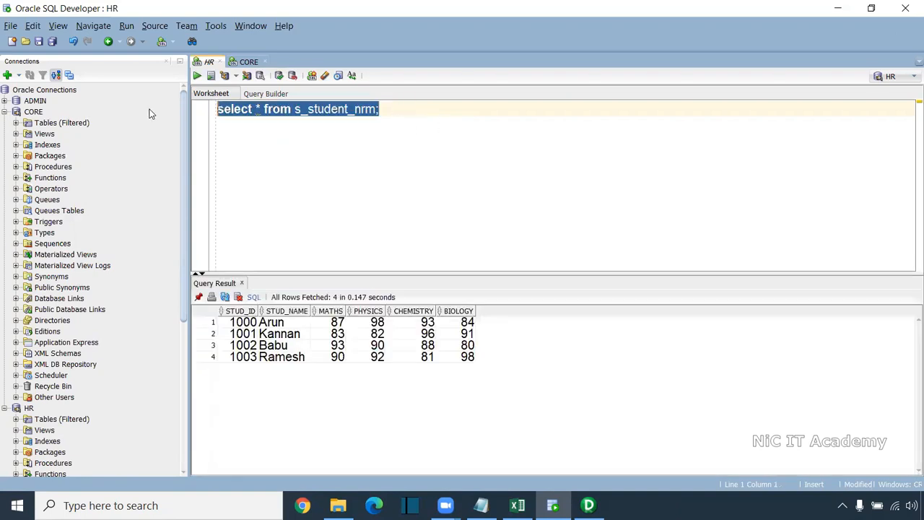
In the CORE worksheet, add the s_student_nrm select query and run truncate table s_student_nrm; below it
left_click(249, 61)
key("Return")
key("Return")
type("truncate table")
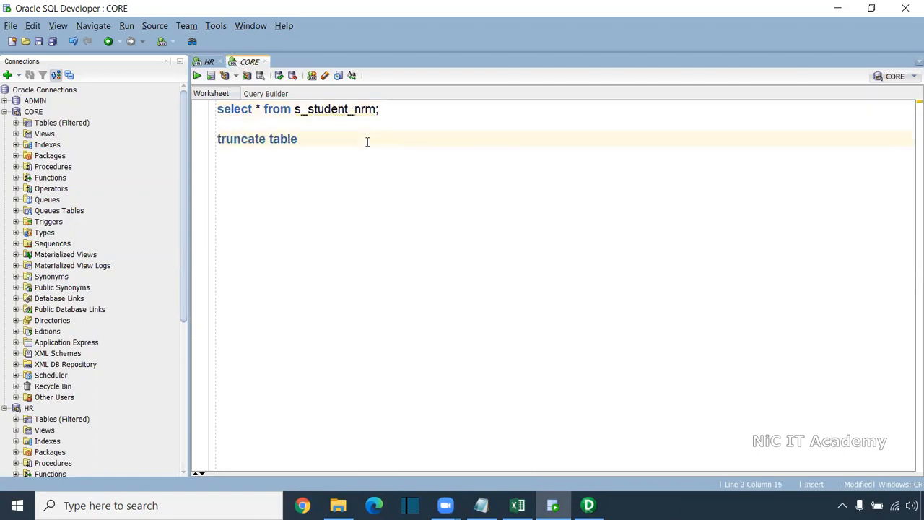
double_click(350, 109)
key("ctrl+v")
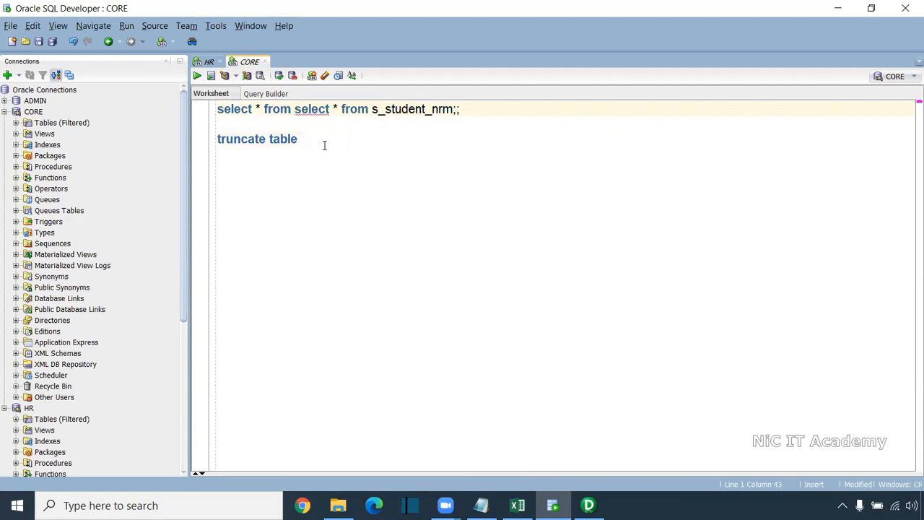
key("ctrl+z")
key("ctrl+c")
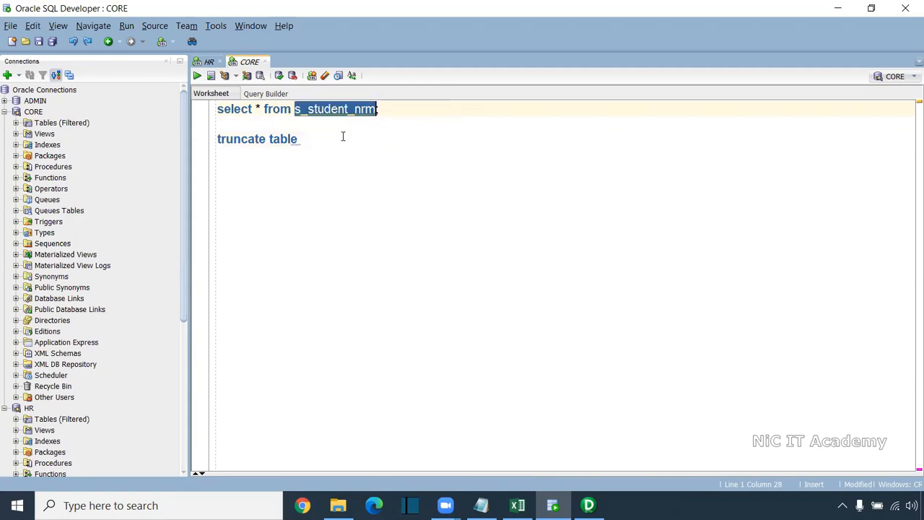
left_click(342, 137)
key("ctrl+v")
type(";")
key("ctrl+Return")
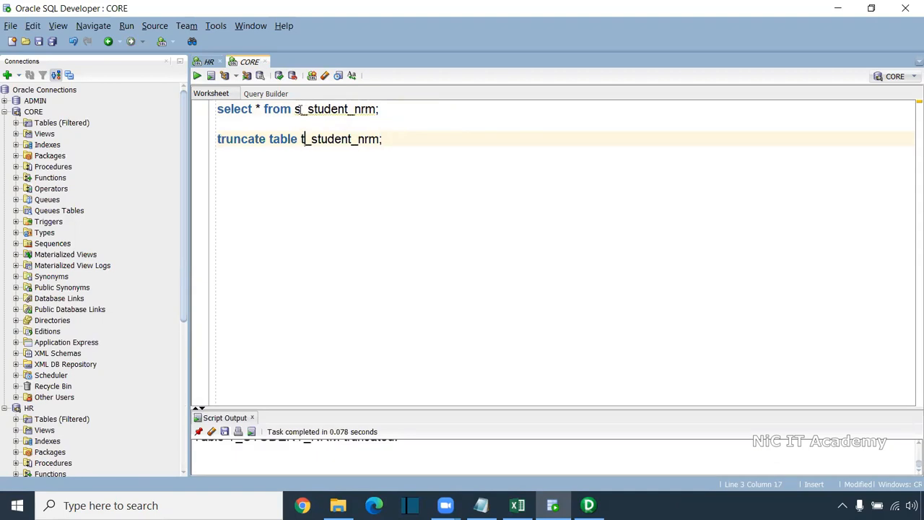
Run select * from t_student_nrm; in the CORE worksheet and remove the truncate statement below it
left_click(300, 109)
key("BackSpace")
type("t")
key("ctrl+Return")
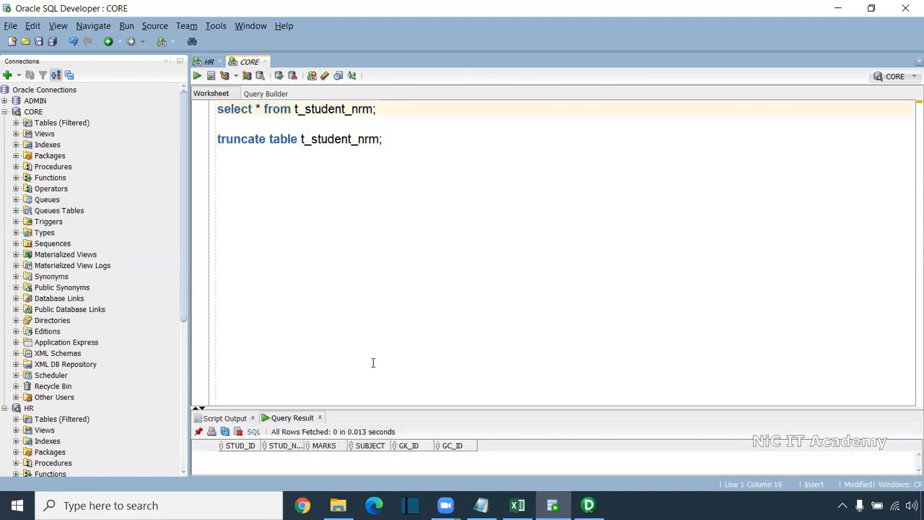
left_click_drag(376, 406, 374, 288)
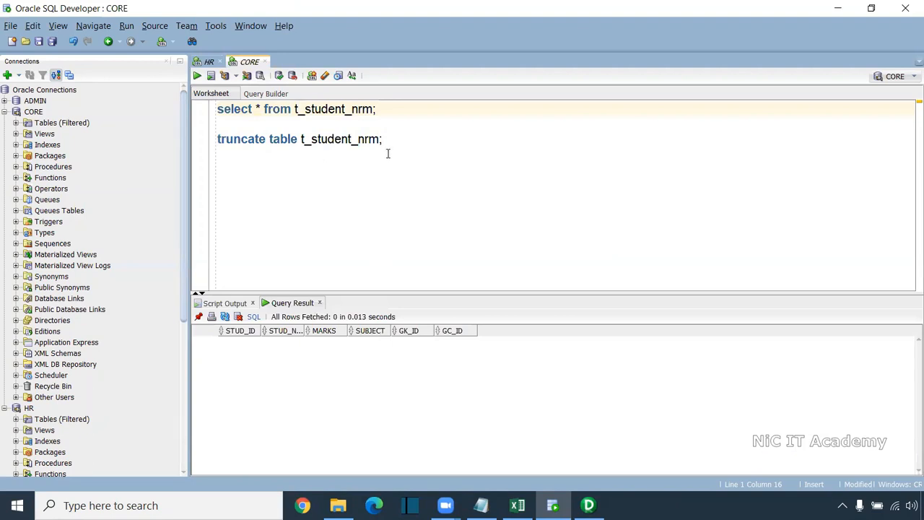
left_click_drag(382, 139, 216, 137)
key("Delete")
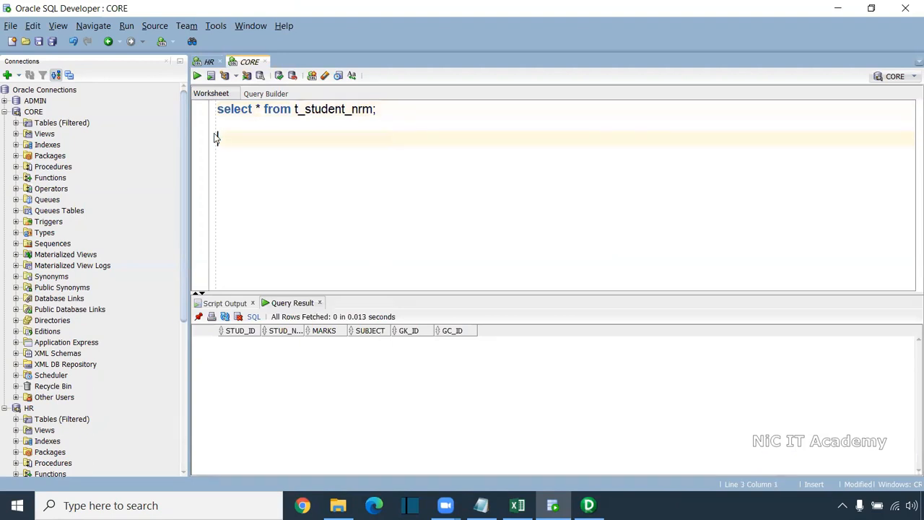
Switch to PowerCenter Designer, open the 8:00 PM IST folder and clear the Source Analyzer workspace
left_click(588, 503)
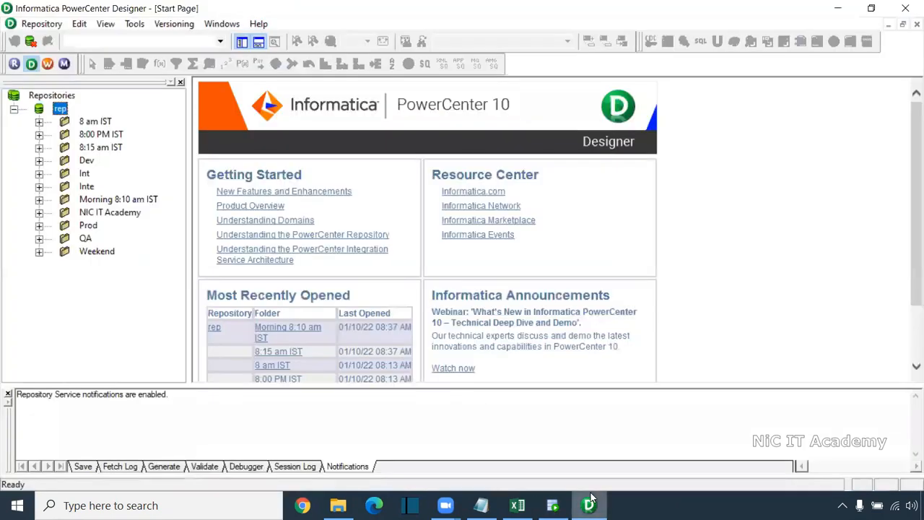
double_click(108, 135)
left_click(259, 24)
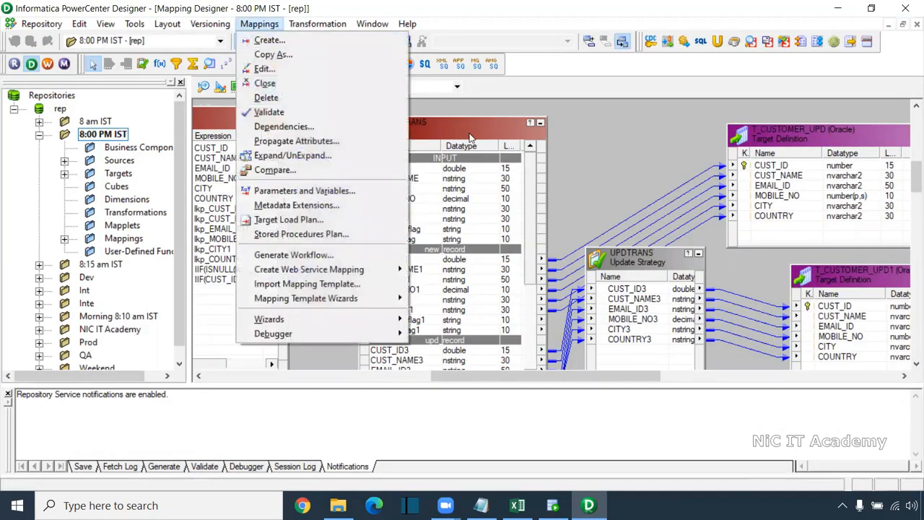
left_click(556, 136)
left_click(208, 87)
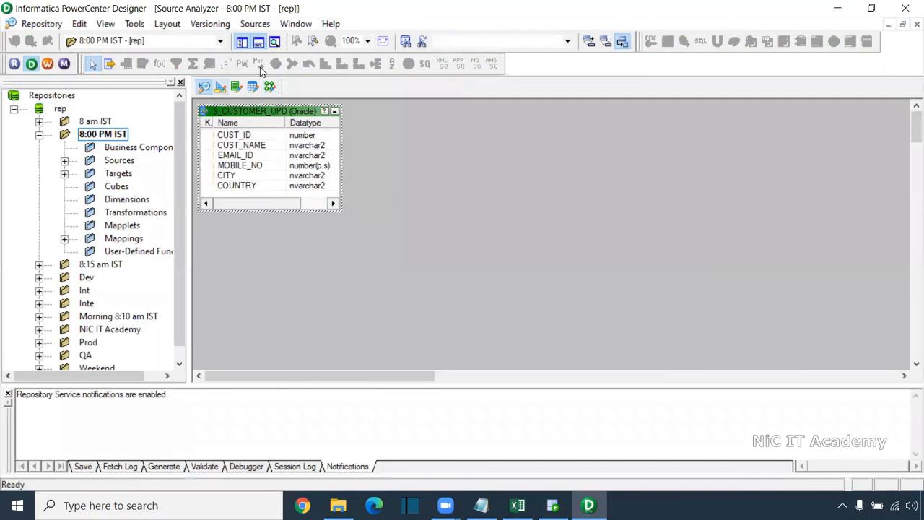
right_click(431, 150)
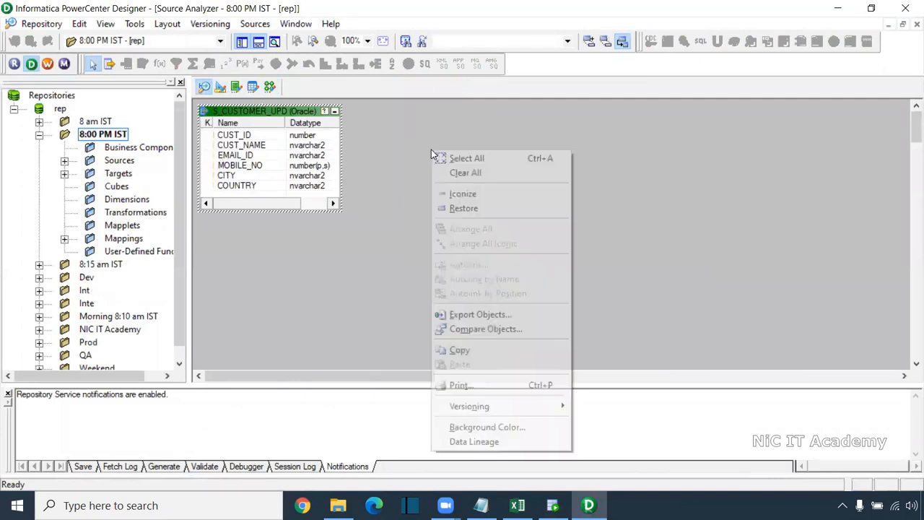
left_click(450, 173)
Start a source import from database and connect to Oracle_Src with owner HR, entering the account password
left_click(255, 24)
left_click(297, 37)
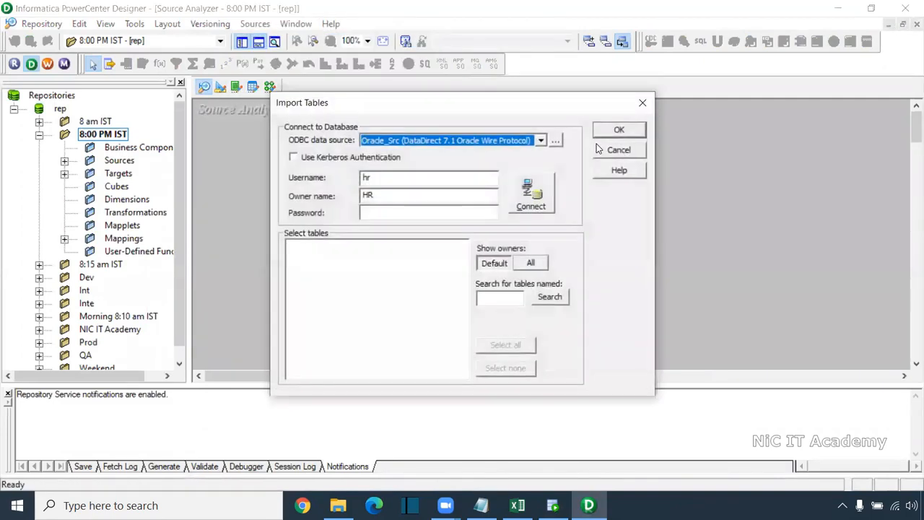
left_click(434, 213)
type("hr")
key("Return")
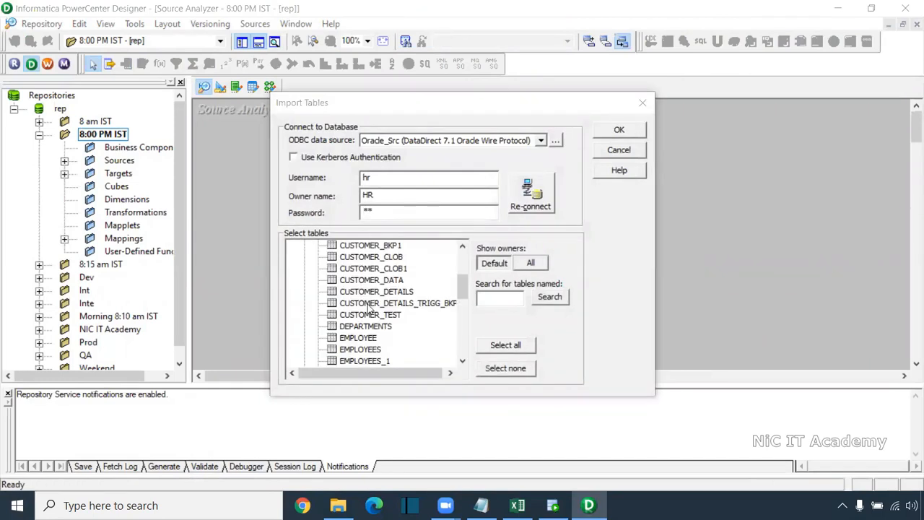
Import the S_STUDENT_NRM table as a source definition
scroll(370, 309, "down", 3)
left_click(364, 247)
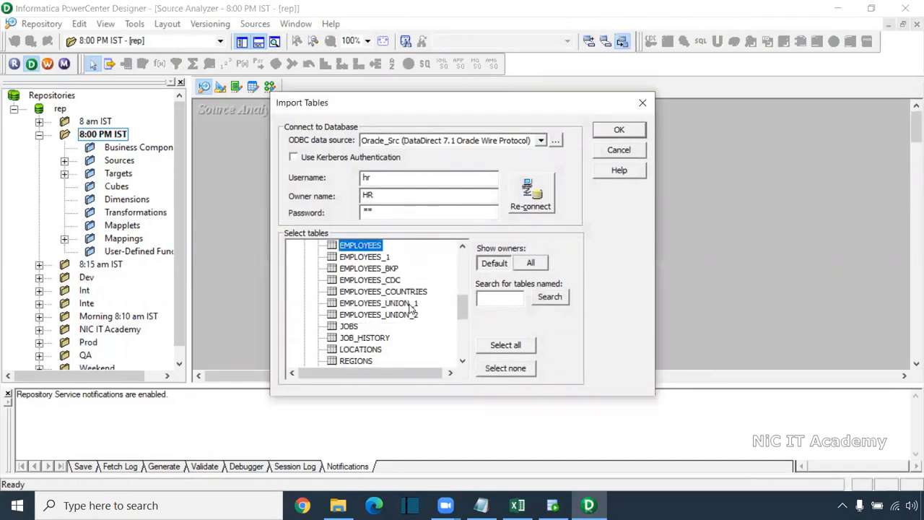
scroll(410, 309, "down", 5)
left_click(385, 330)
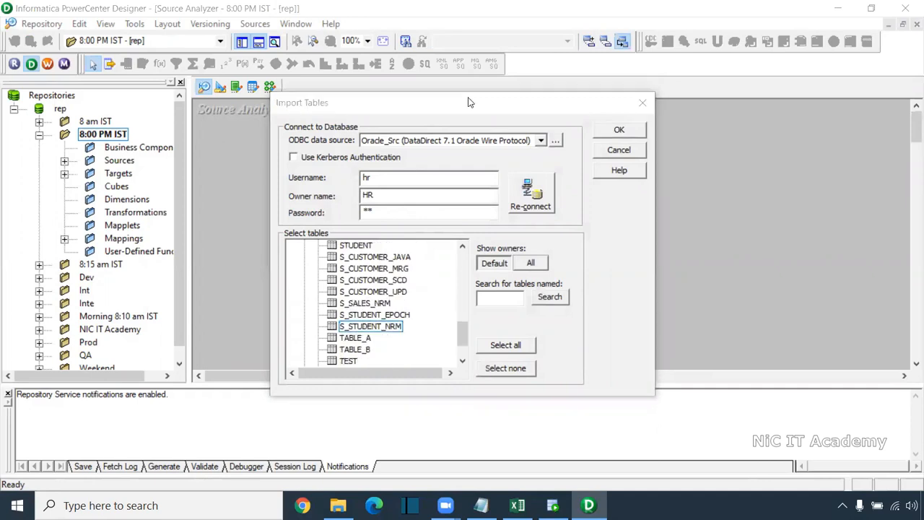
left_click(397, 328)
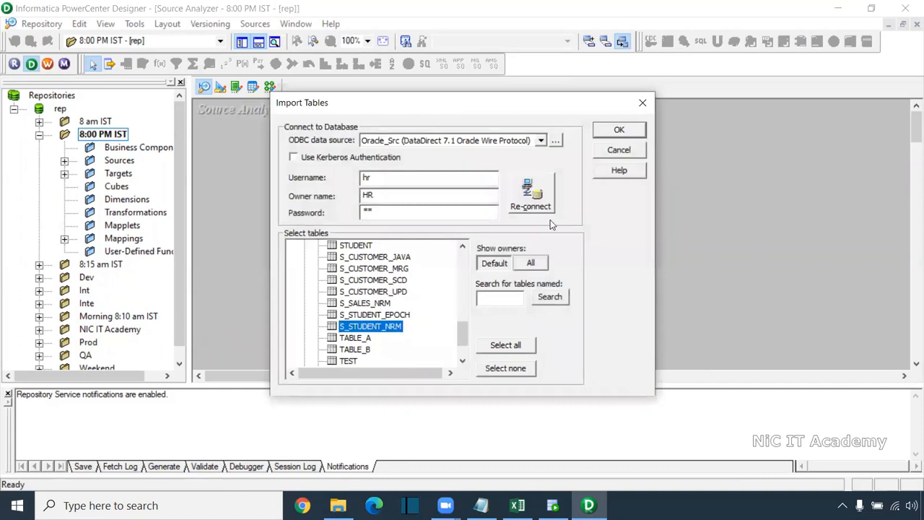
left_click(621, 132)
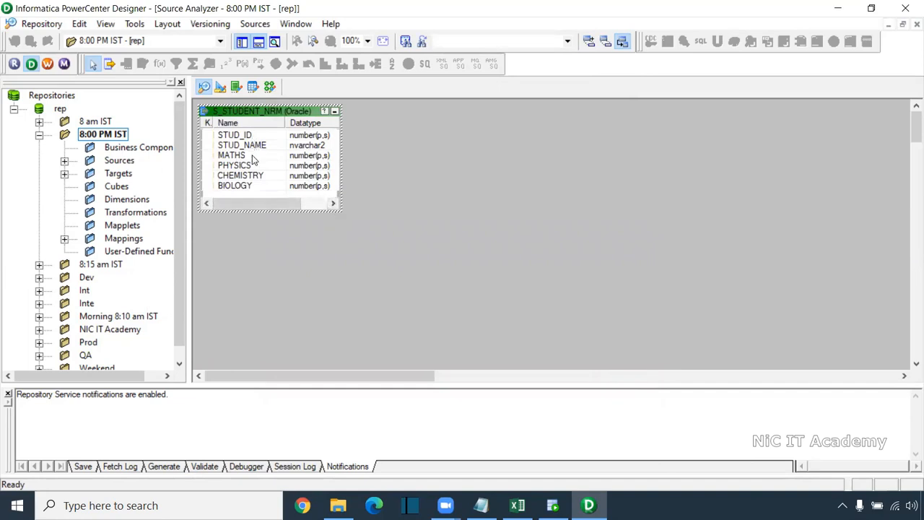
In the Target Designer, start a database import and connect to Oracle_Tgt with owner CORE, entering the account password
left_click(220, 87)
left_click(254, 23)
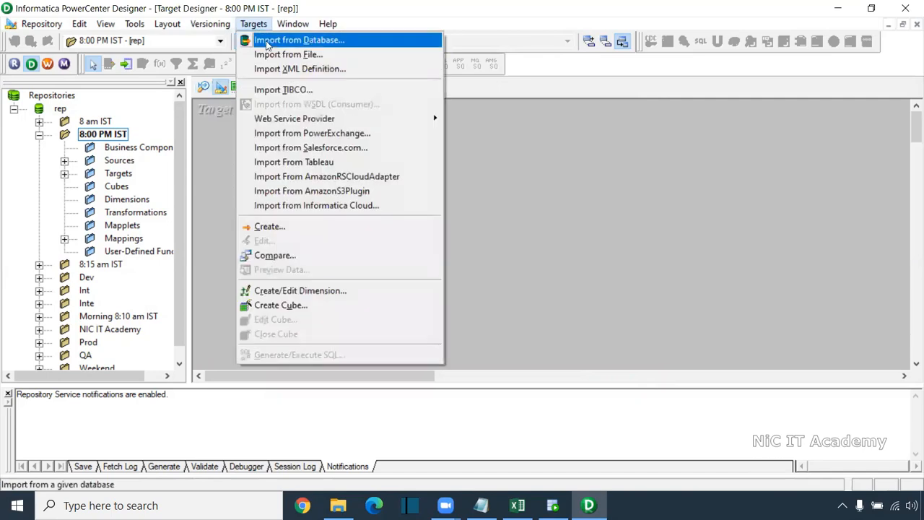
left_click(267, 41)
left_click(383, 211)
type("core")
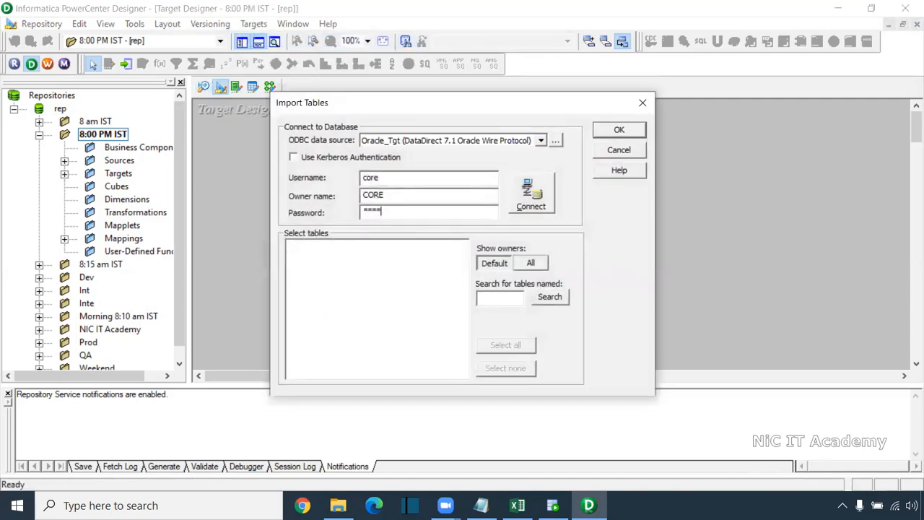
key("Return")
Import the T_STUDENT_NRM table from the CORE schema as a target definition
left_click(291, 246)
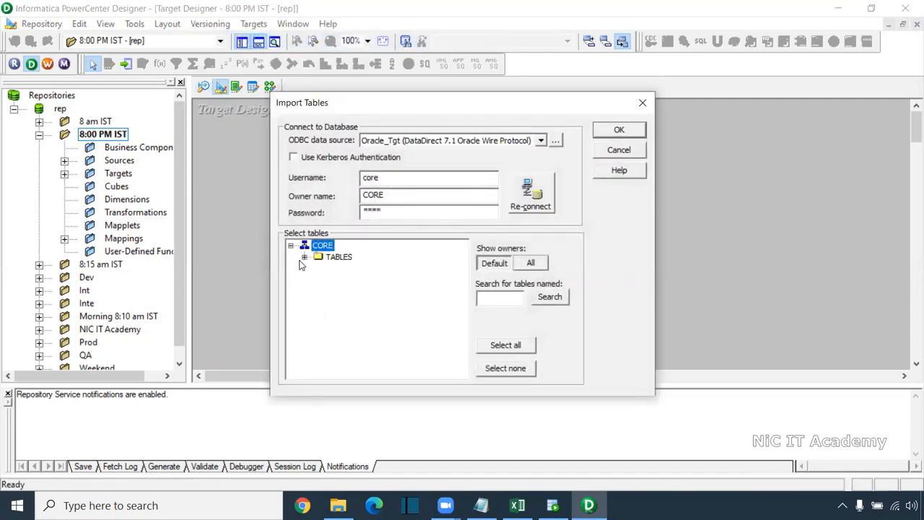
left_click(301, 258)
scroll(385, 326, "down", 2)
scroll(385, 326, "down", 2)
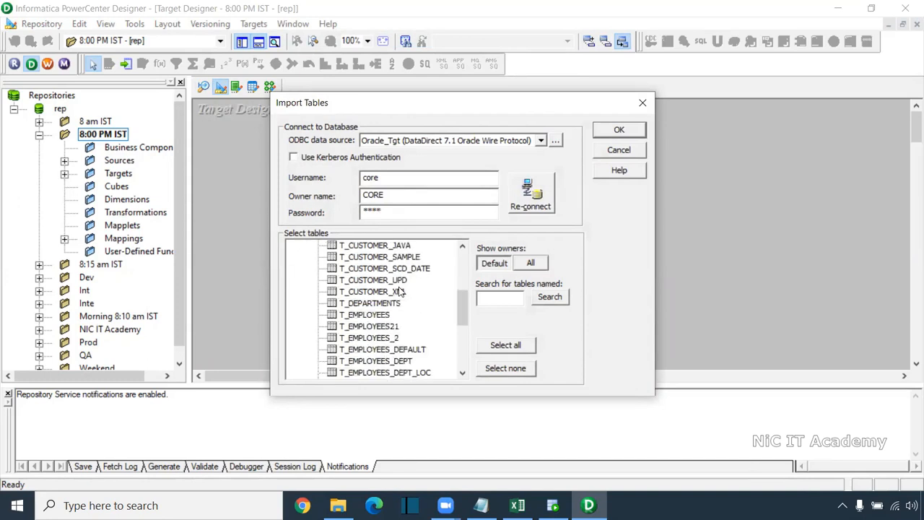
scroll(393, 311, "down", 6)
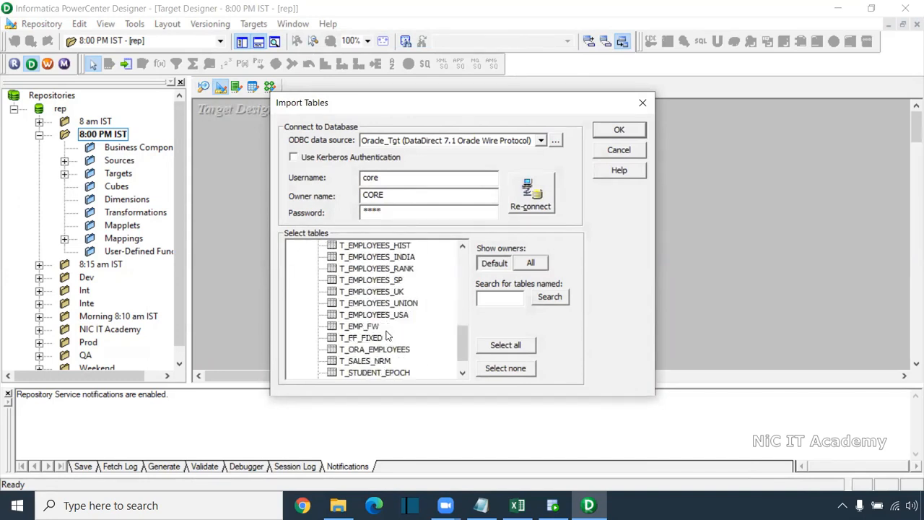
left_click(383, 361)
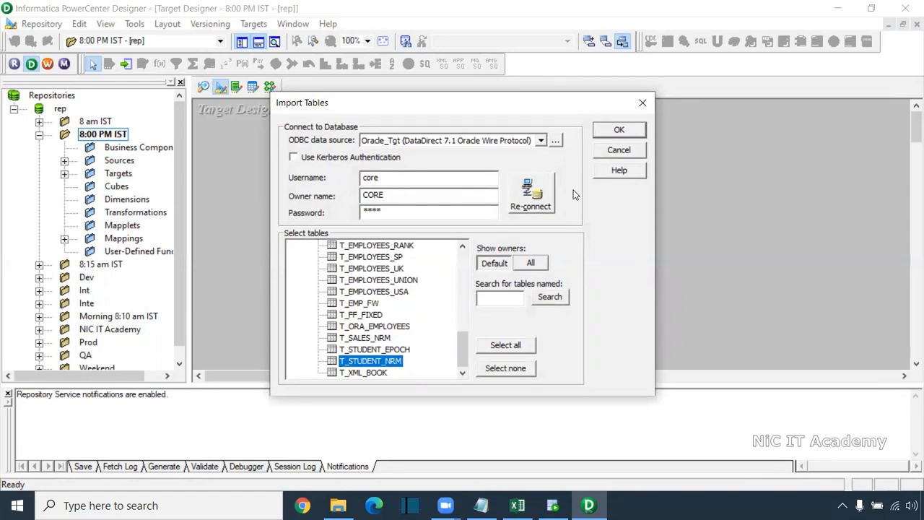
left_click(614, 131)
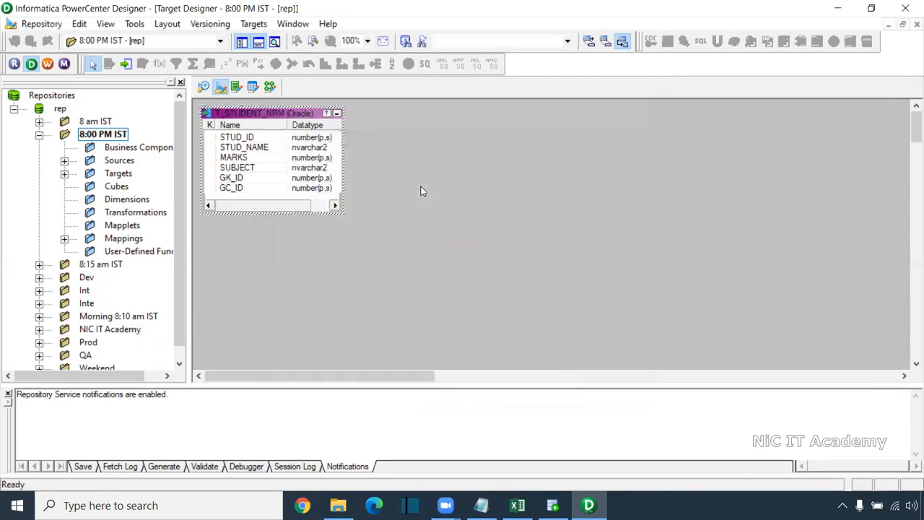
Create a new mapping named m_Normalizer_Transformation in the Mapping Designer
left_click(270, 87)
left_click(260, 24)
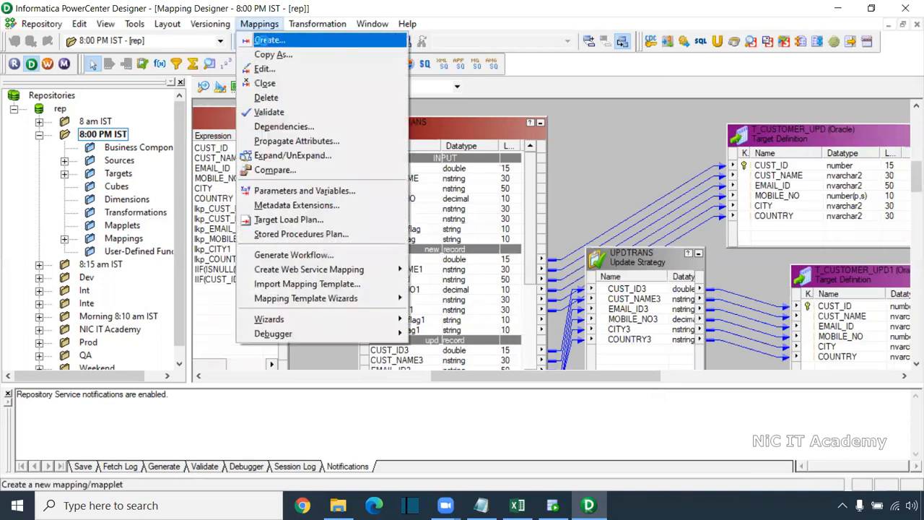
left_click(268, 37)
type("m_Normalizer")
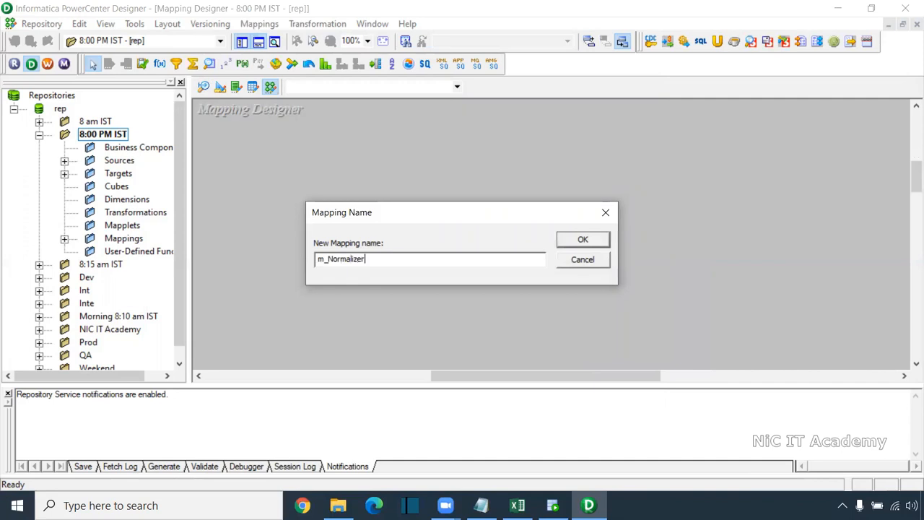
type("_Transformation")
key("Return")
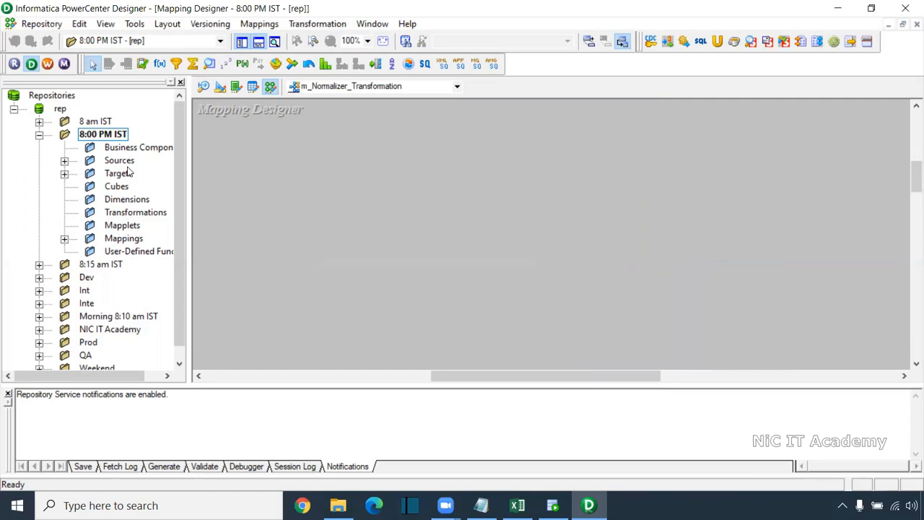
Add the S_STUDENT_NRM source from Oracle_Src and the T_STUDENT_NRM target to the mapping
left_click(65, 161)
left_click(65, 212)
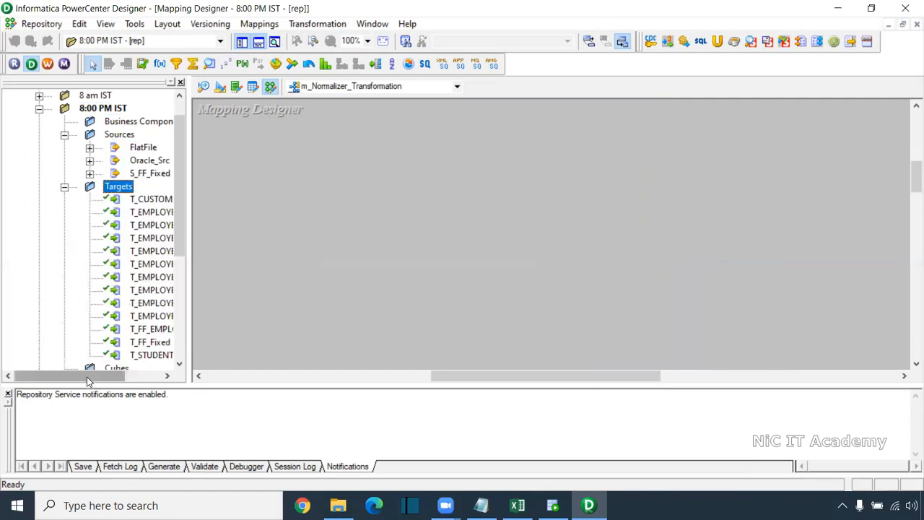
left_click_drag(87, 375, 123, 374)
left_click(34, 160)
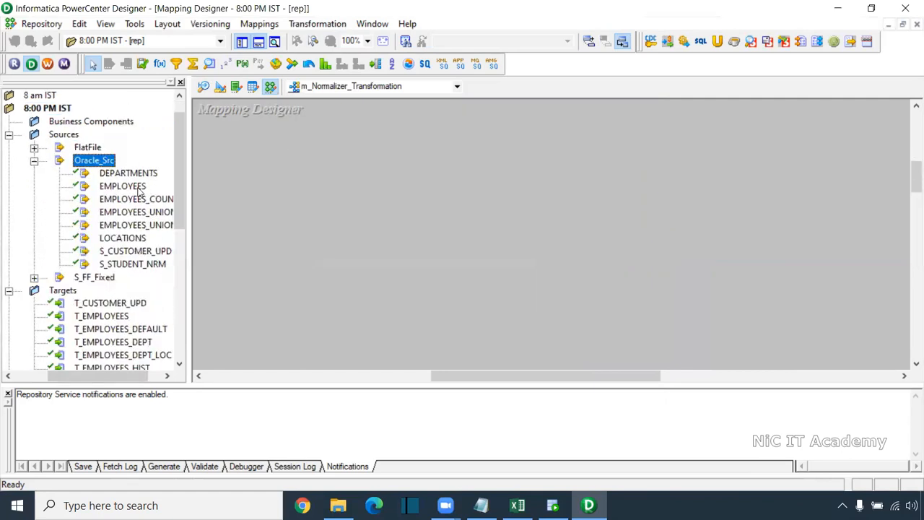
left_click_drag(130, 265, 255, 138)
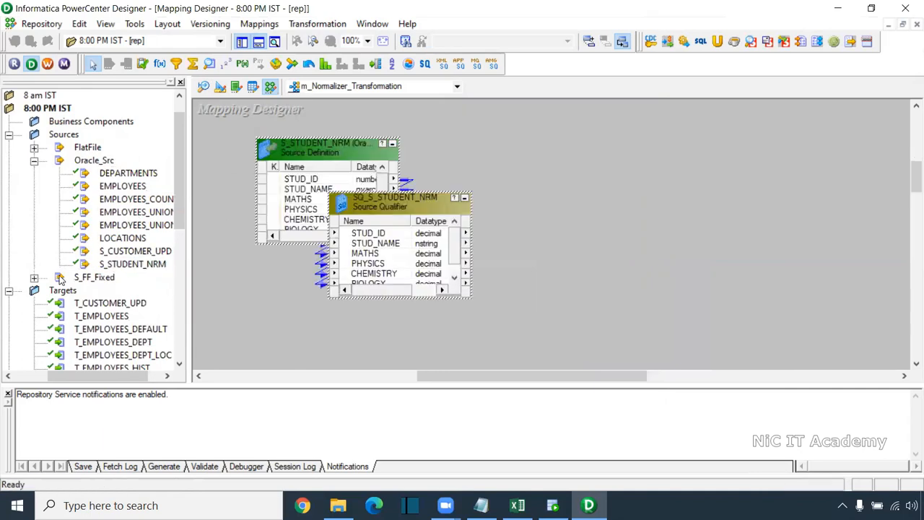
scroll(60, 309, "down", 3)
left_click_drag(108, 342, 720, 141)
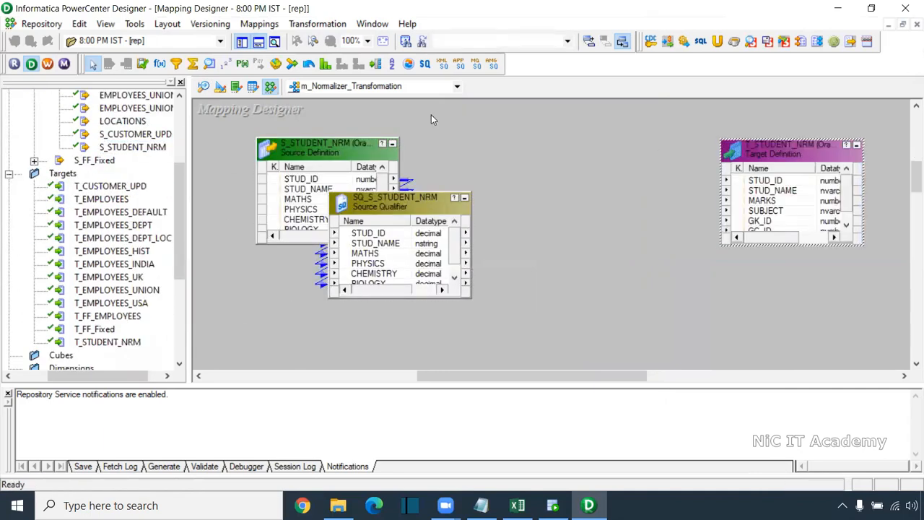
Add a Normalizer transformation between source and target, and reposition the source definition and source qualifier so they no longer overlap
left_click(311, 67)
left_click_drag(525, 123, 708, 347)
left_click_drag(329, 153, 265, 149)
left_click_drag(355, 208, 403, 116)
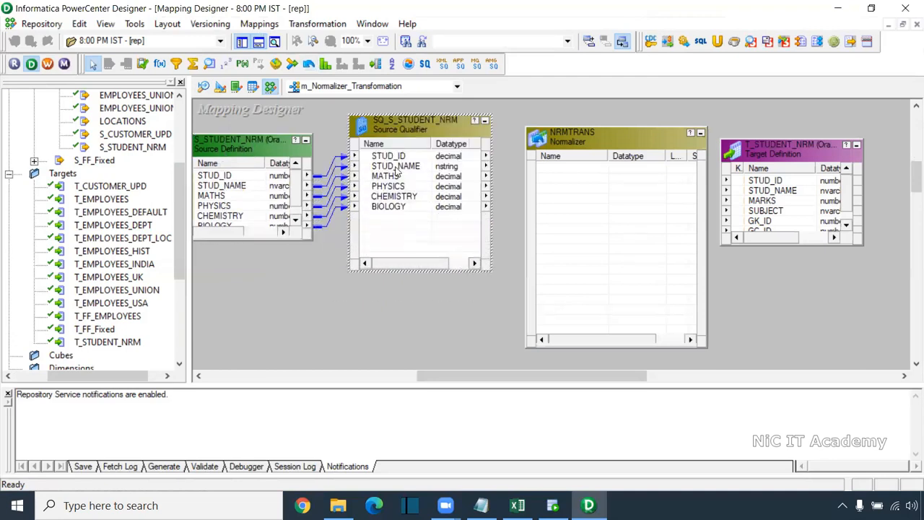
Try to copy all SQ_S_STUDENT_NRM ports into the Normalizer transformation
right_click(397, 157)
left_click(433, 167)
left_click_drag(418, 166, 596, 208)
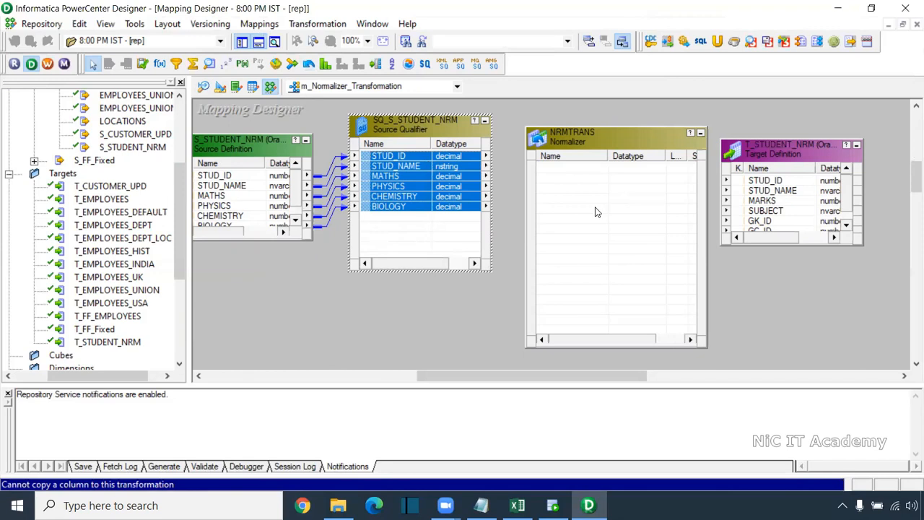
left_click_drag(389, 153, 584, 185)
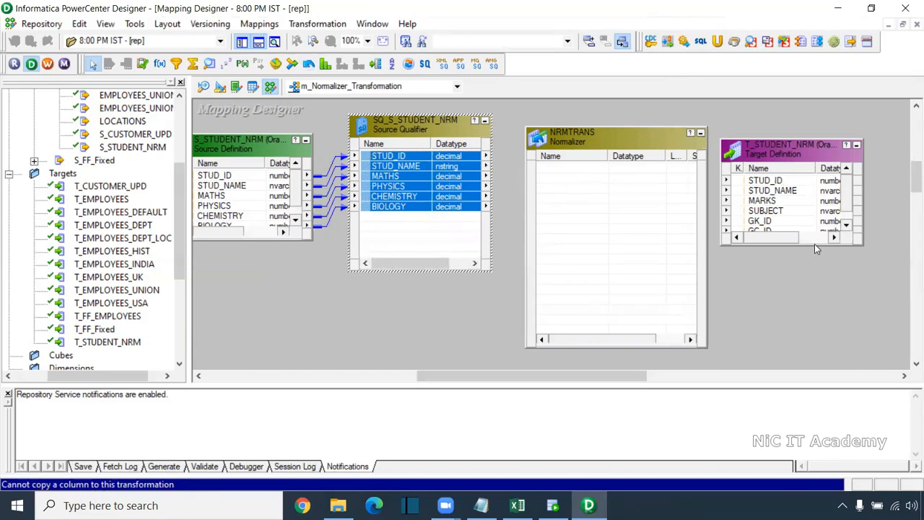
Enlarge the T_STUDENT_NRM target to show all its columns and space it apart from the Normalizer
left_click_drag(817, 246, 817, 330)
left_click_drag(802, 157, 841, 151)
left_click_drag(603, 128, 599, 116)
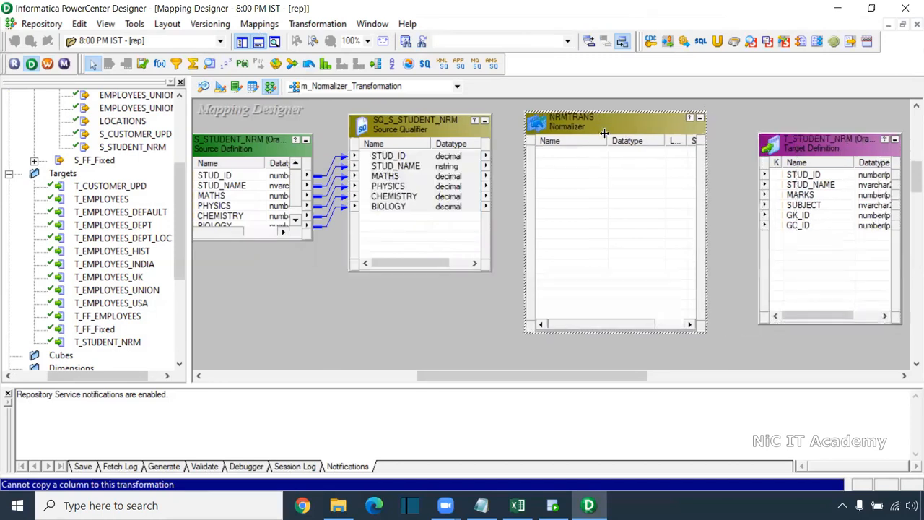
Open NRMTRANS for editing and add three new columns to its Normalizer definition
double_click(580, 135)
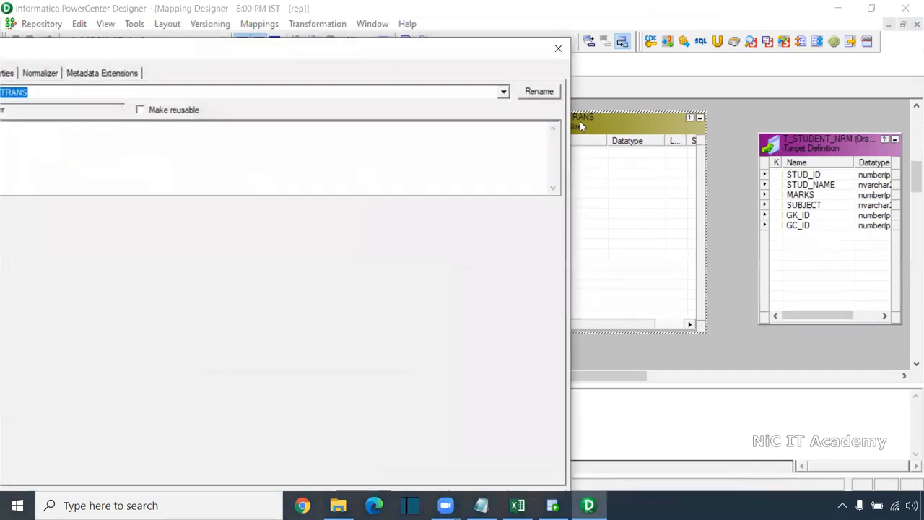
left_click_drag(228, 42, 338, 51)
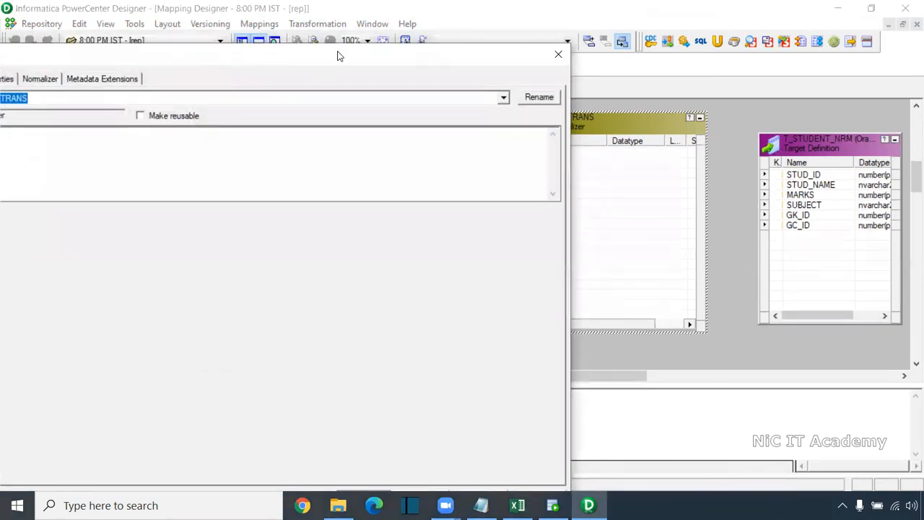
left_click(171, 79)
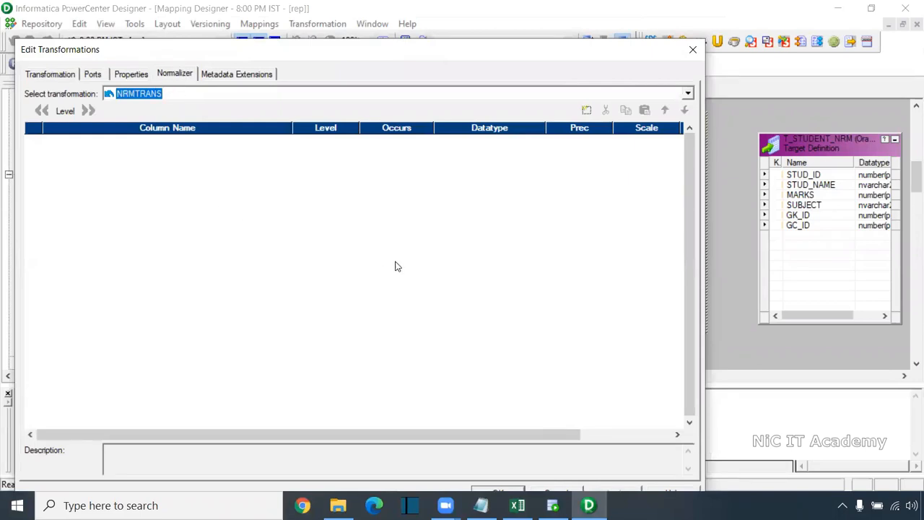
left_click(586, 111)
left_click(586, 111)
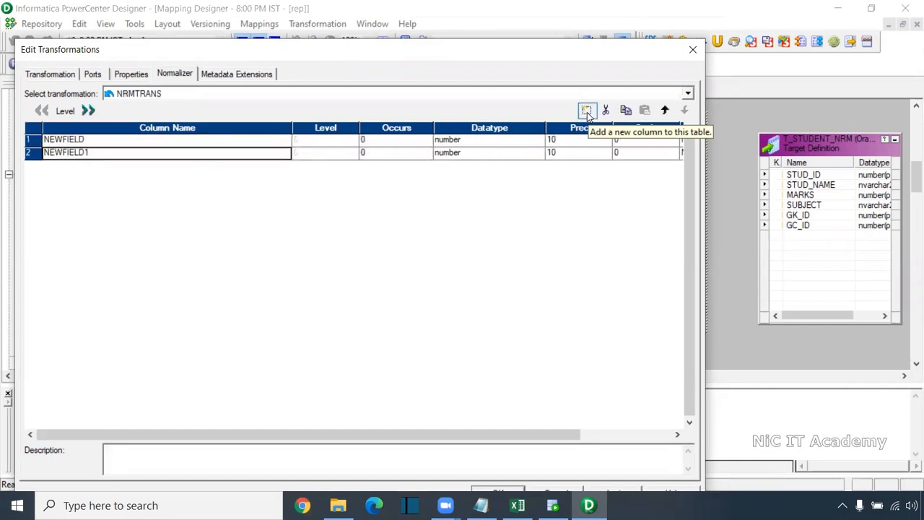
left_click(586, 110)
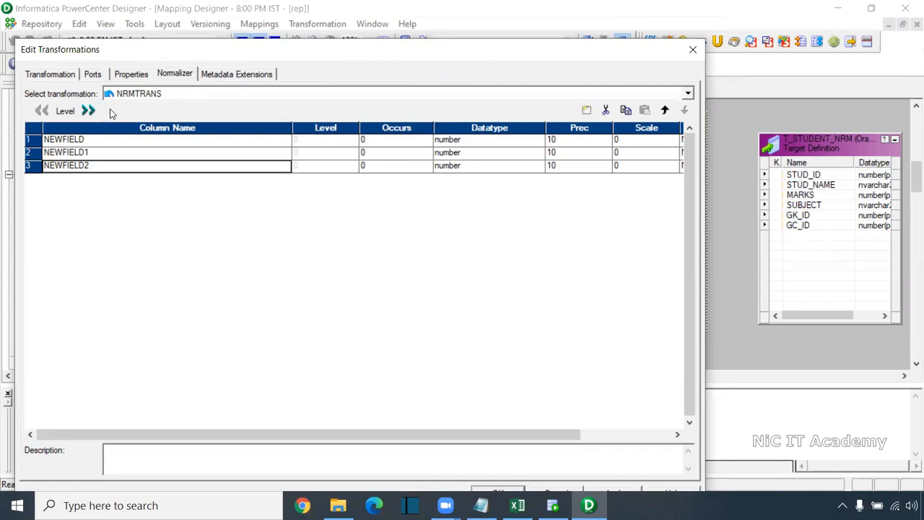
Name the three Normalizer columns stud_id, stud_name and marks
left_click(94, 140)
type("stud_id")
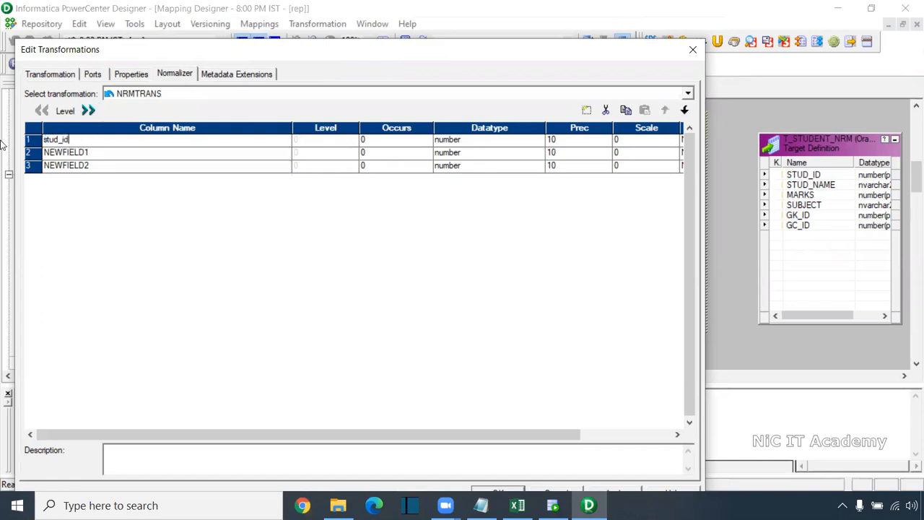
key("Down")
type("stud_name")
left_click(86, 165)
left_click_drag(98, 164, 2, 166)
type("ma")
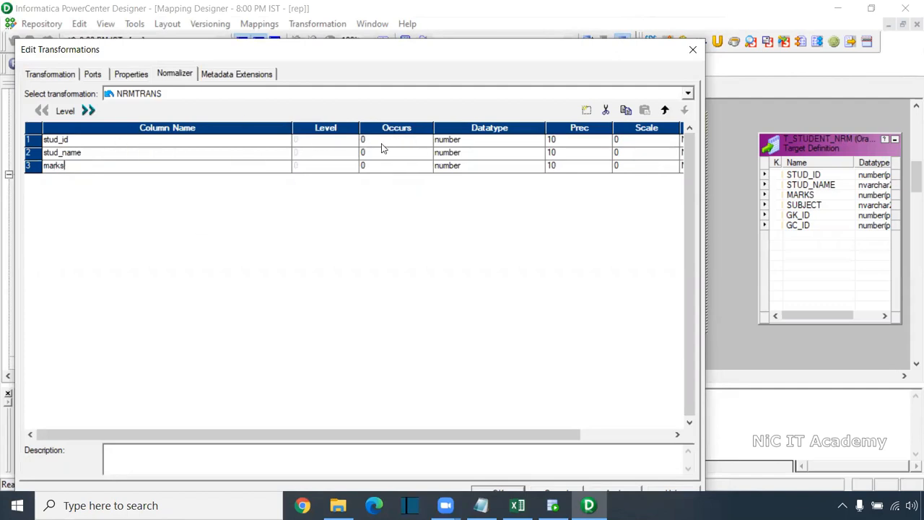
Set the marks column's Occurs value to 4
left_click(369, 165)
left_click_drag(369, 165, 307, 168)
type("4")
Set stud_name to the string datatype with precision 100, keep marks as number, and accept the Normalizer definition
left_click(471, 154)
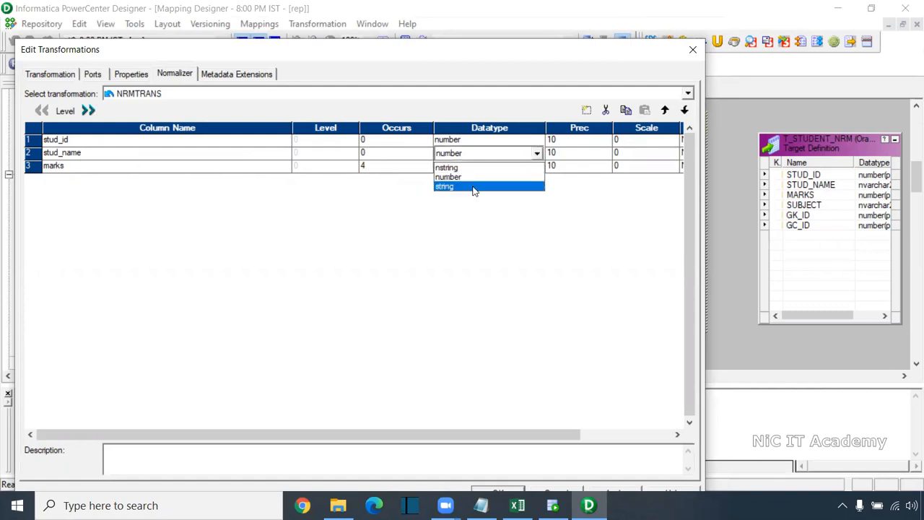
left_click(475, 186)
left_click(479, 156)
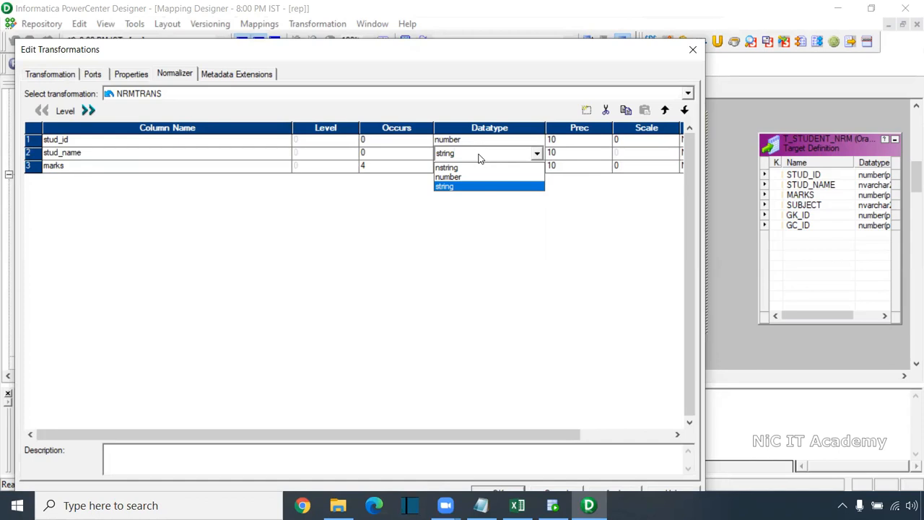
left_click(465, 186)
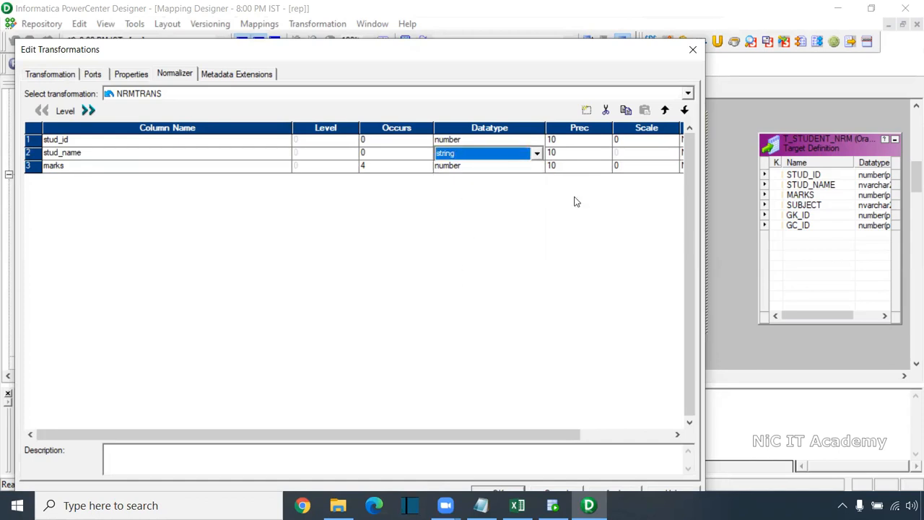
left_click(455, 167)
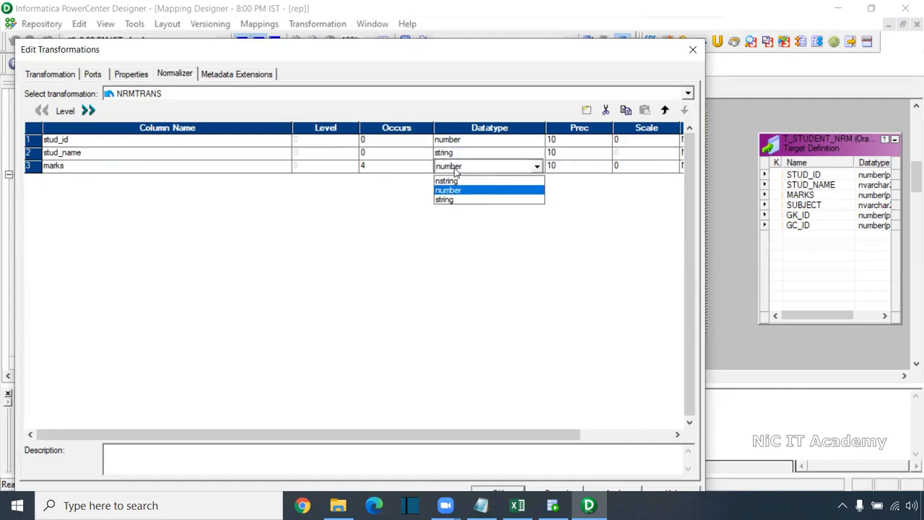
left_click(456, 171)
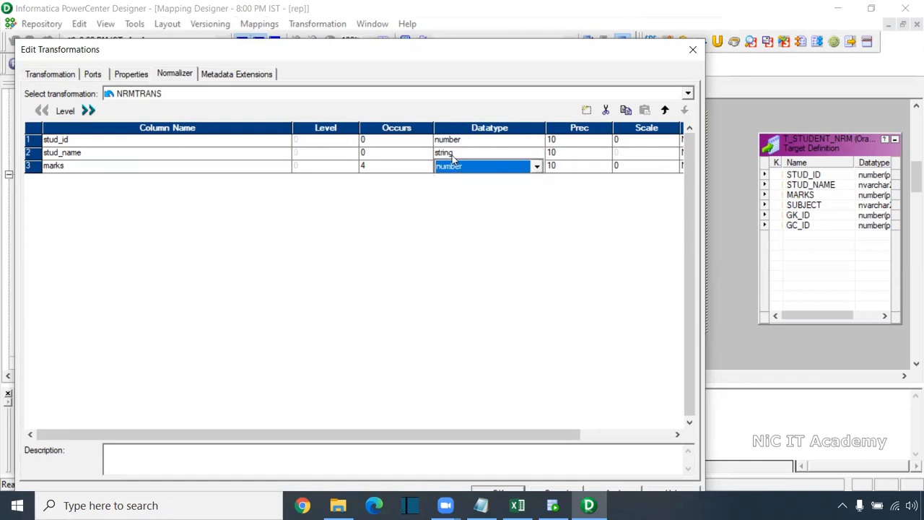
left_click(556, 153)
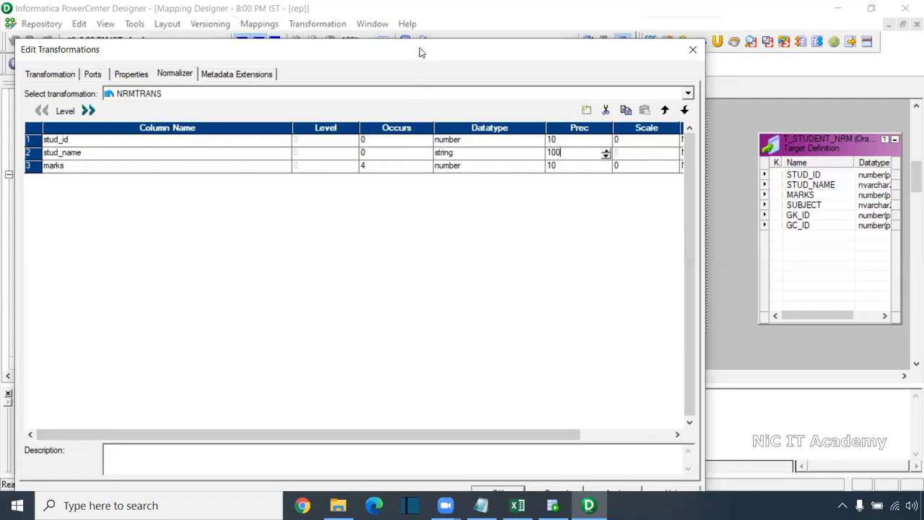
left_click_drag(422, 49, 445, 26)
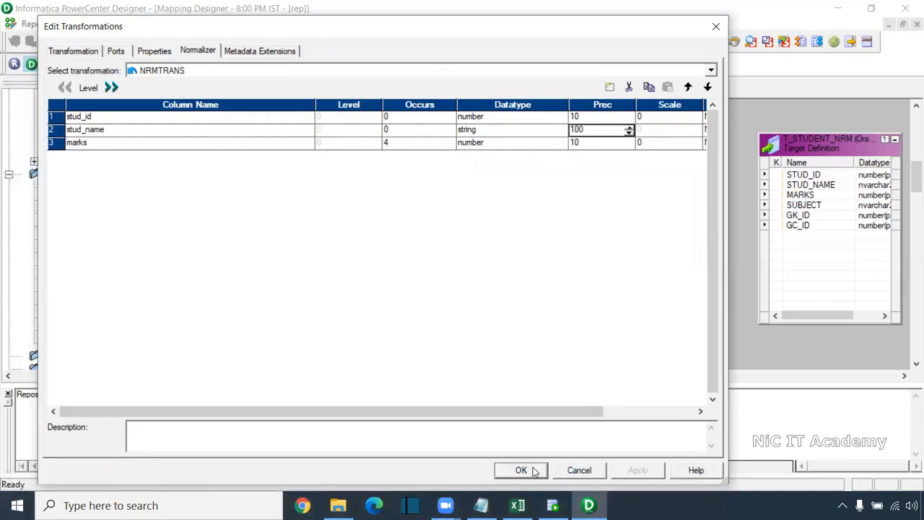
left_click(521, 470)
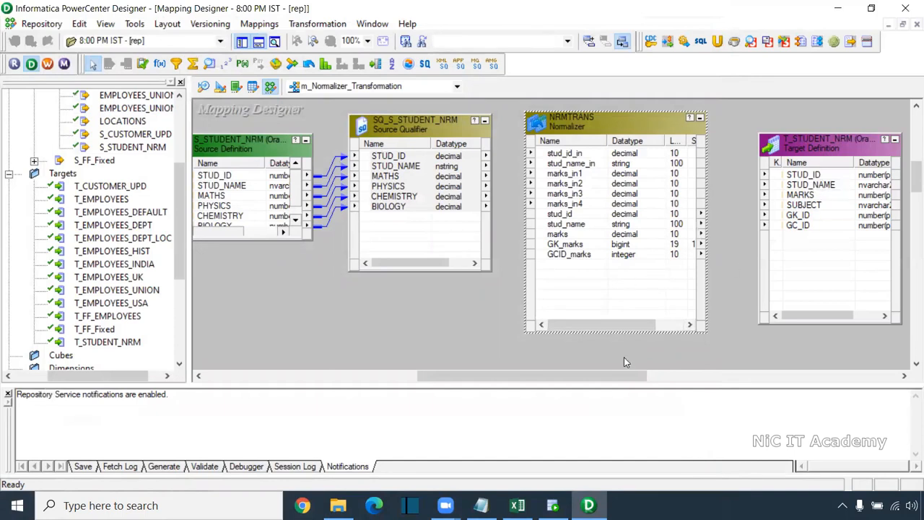
Link the Normalizer outputs stud_id, stud_name and marks to STUD_ID, STUD_NAME and MARKS in the target
left_click(569, 216)
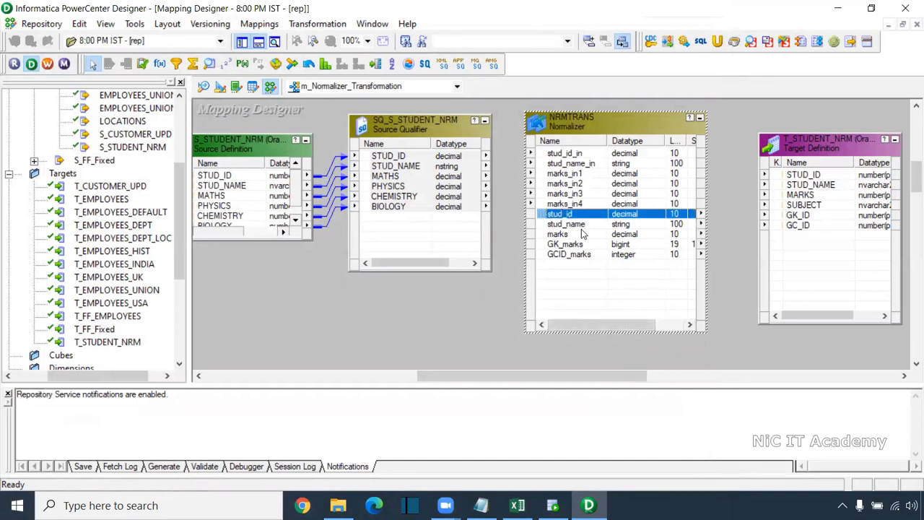
left_click(583, 228, "shift")
left_click(582, 236, "shift")
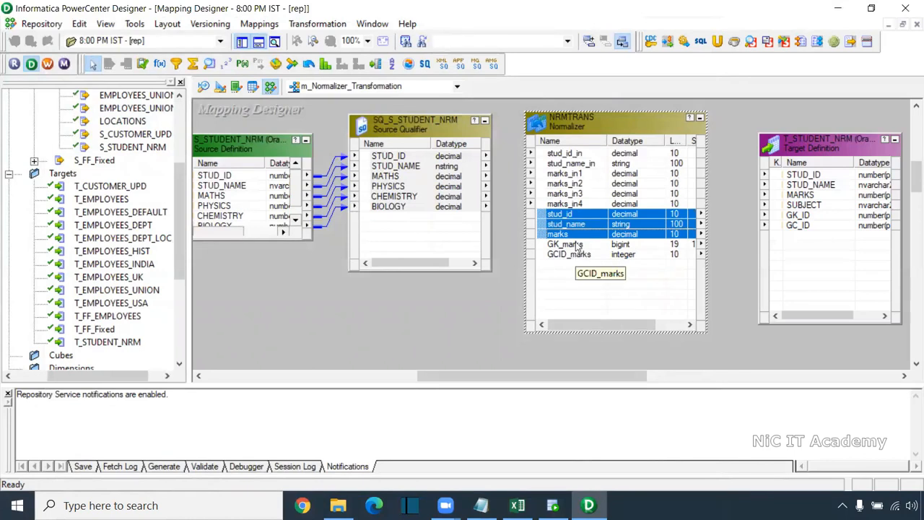
left_click_drag(569, 230, 805, 176)
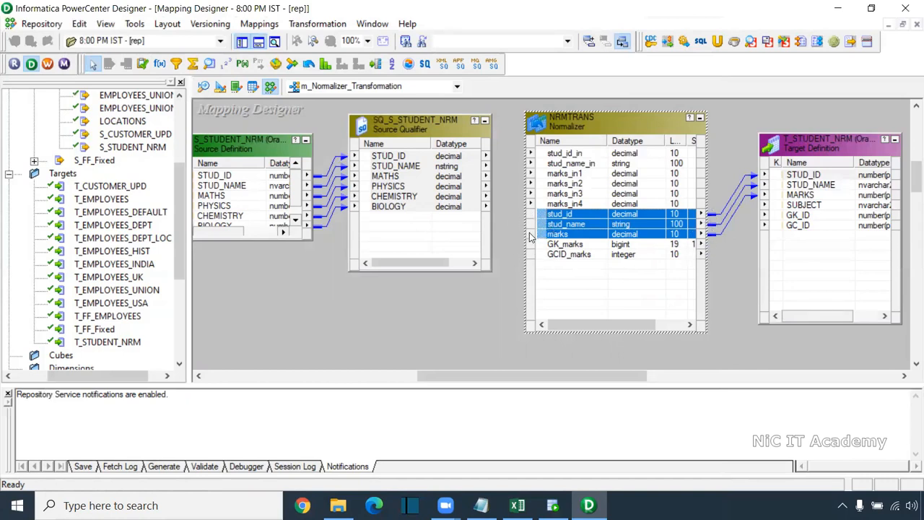
Link all six source qualifier ports to the Normalizer inputs, from stud_id_in and stud_name_in through marks_in1 to marks_in4
right_click(435, 158)
key("Escape")
left_click_drag(439, 159, 598, 155)
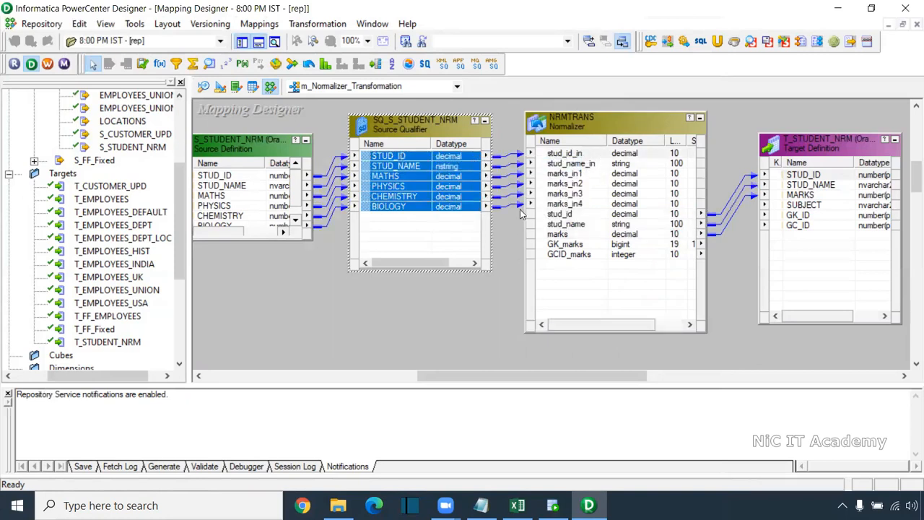
left_click(568, 175)
left_click(570, 184)
left_click(568, 204)
left_click(571, 195)
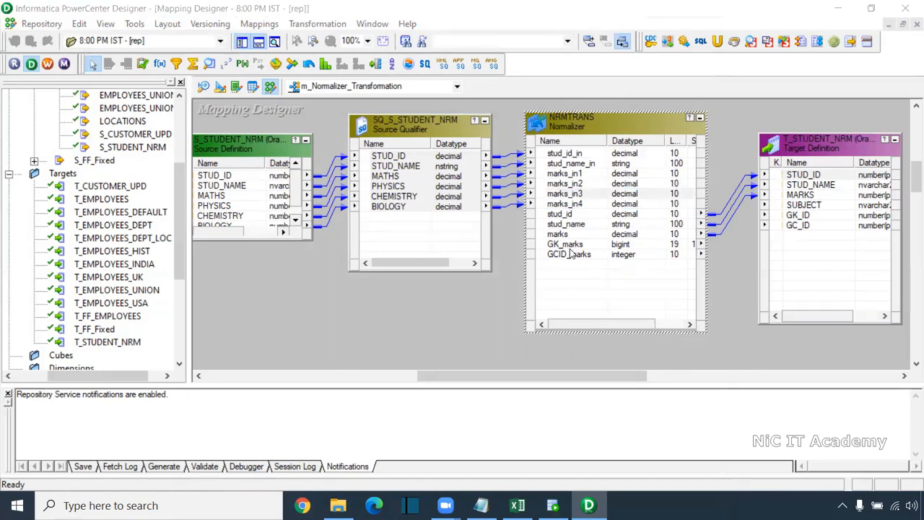
Link GK_marks and GCID_marks to the target's GK_ID and GC_ID, and save the mapping
left_click_drag(580, 254, 817, 216)
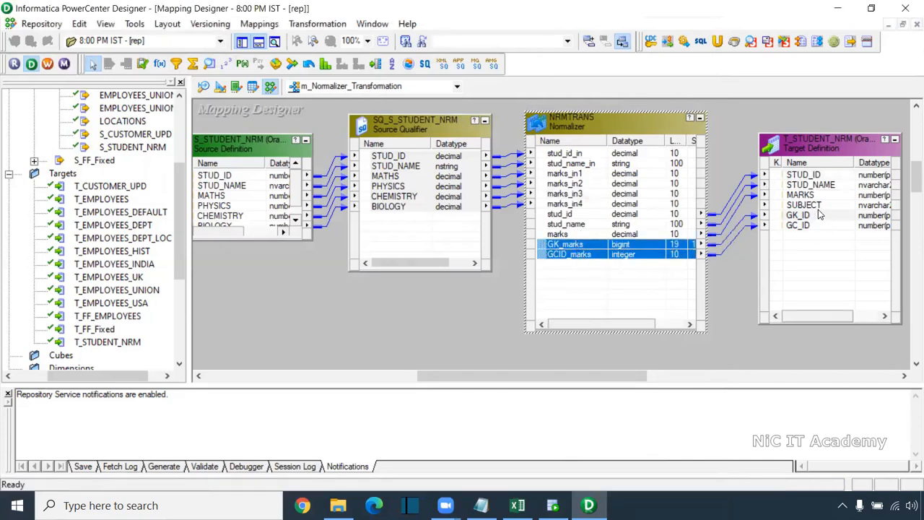
key("ctrl+s")
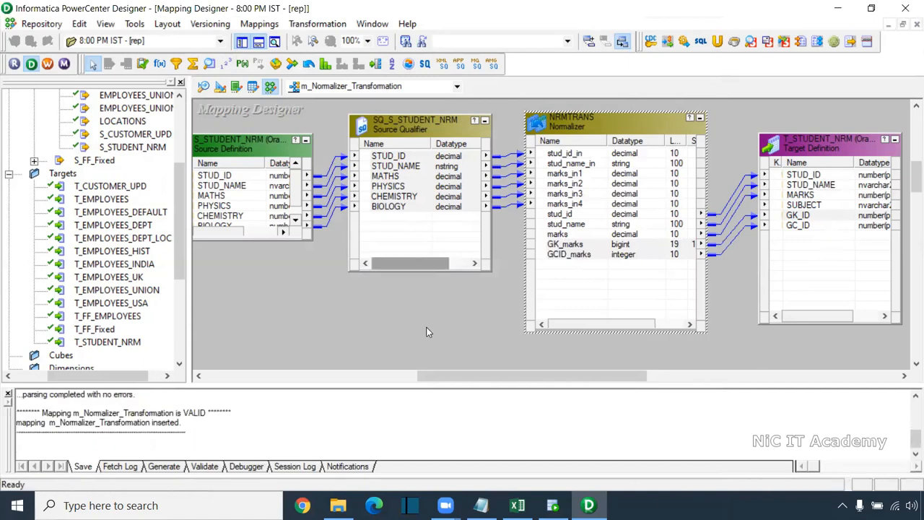
Switch to PowerCenter Workflow Manager and dismiss its welcome tip
left_click(48, 65)
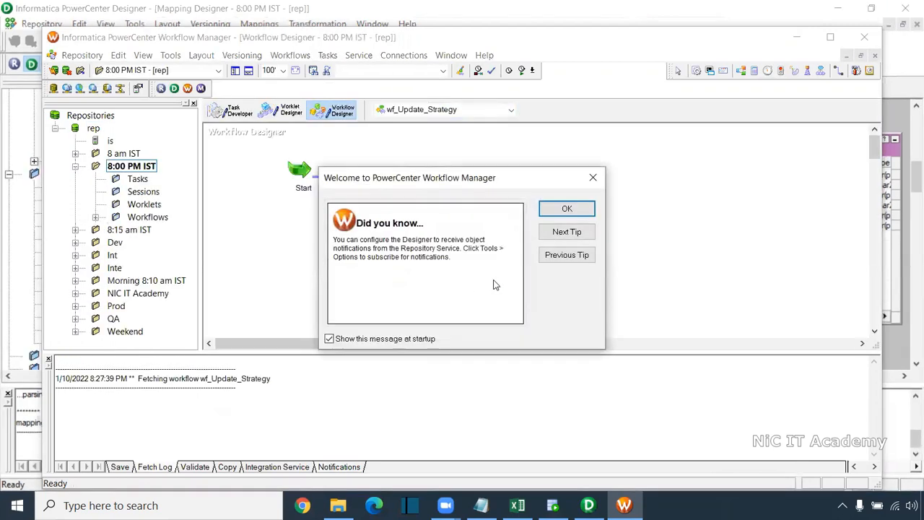
left_click(560, 210)
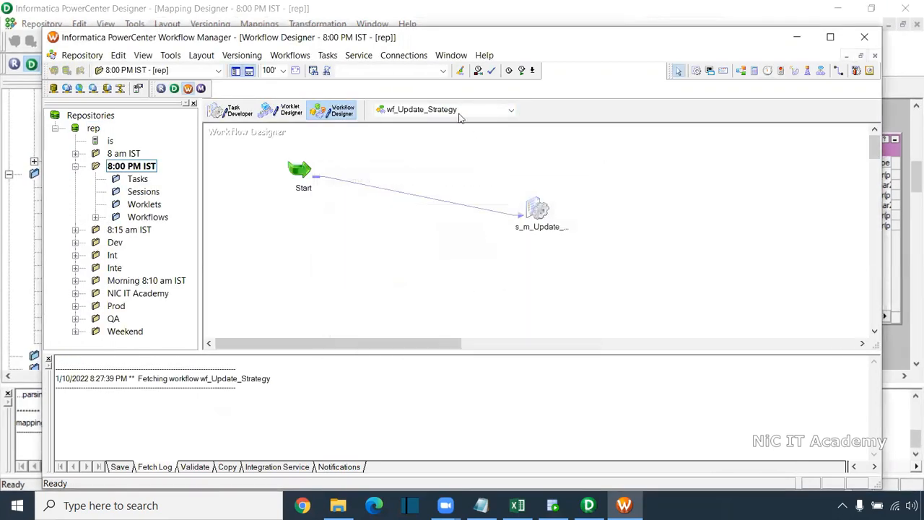
Create a workflow named wf_Normalizer_Transformation in the 8:00 PM IST folder
double_click(433, 37)
left_click(248, 24)
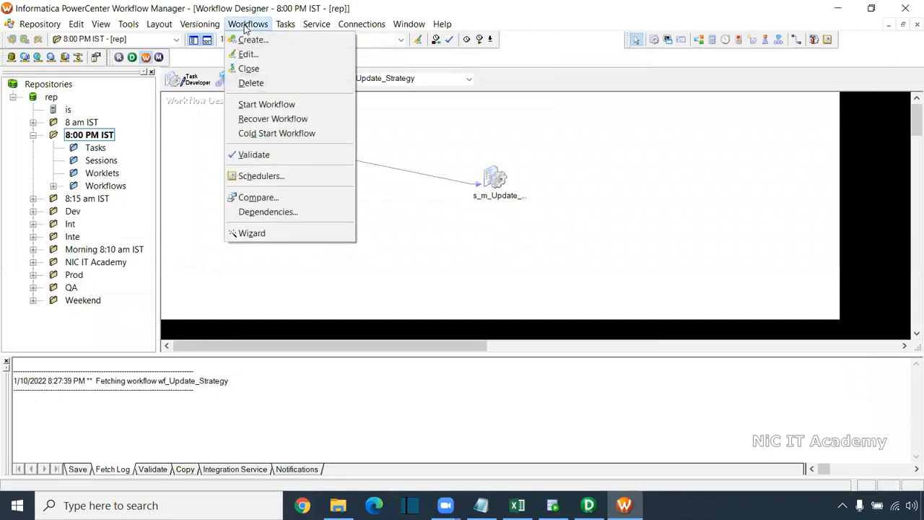
left_click(256, 39)
type("wf")
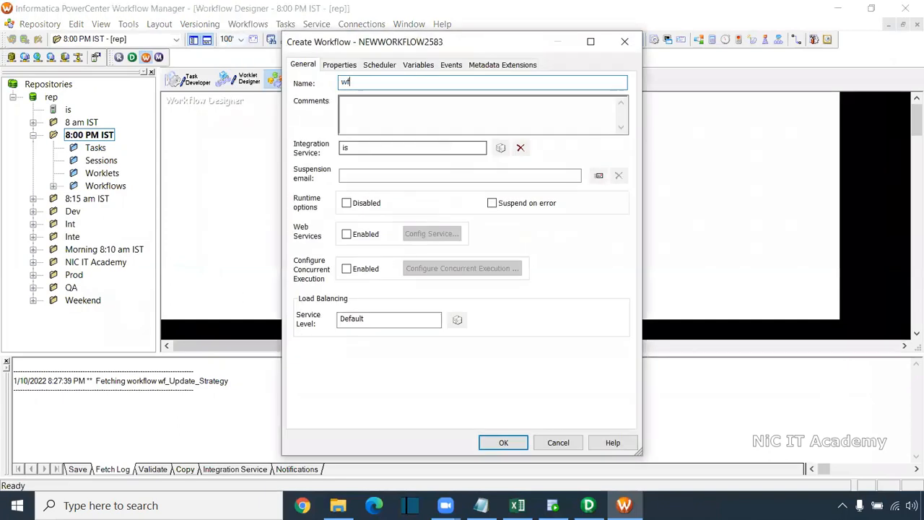
type("_Normalizer_Transformation")
key("Return")
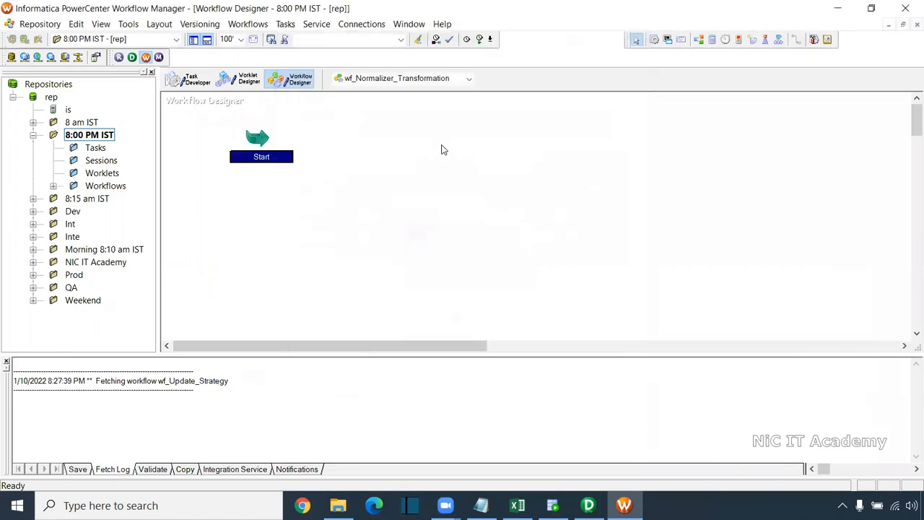
Add a session for the m_Normalizer_Transformation mapping to the workflow and link the Start task to it
left_click(655, 40)
left_click(441, 130)
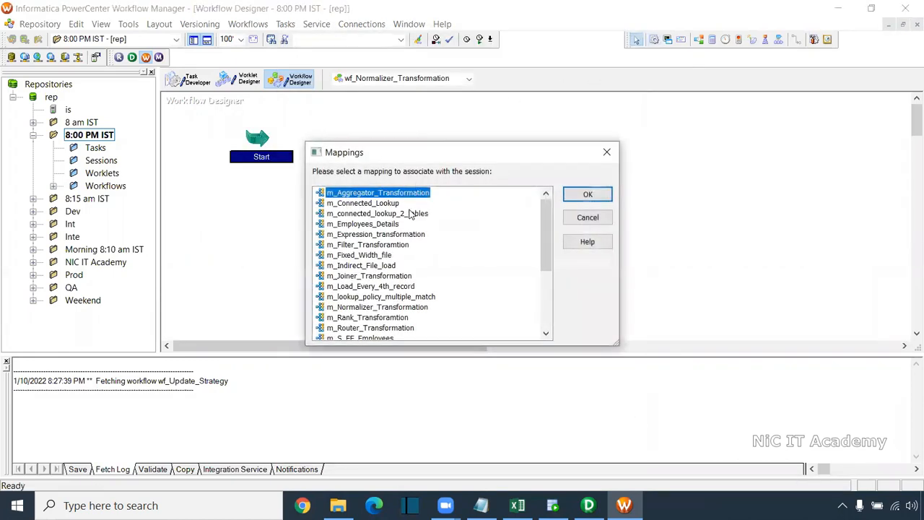
left_click(372, 307)
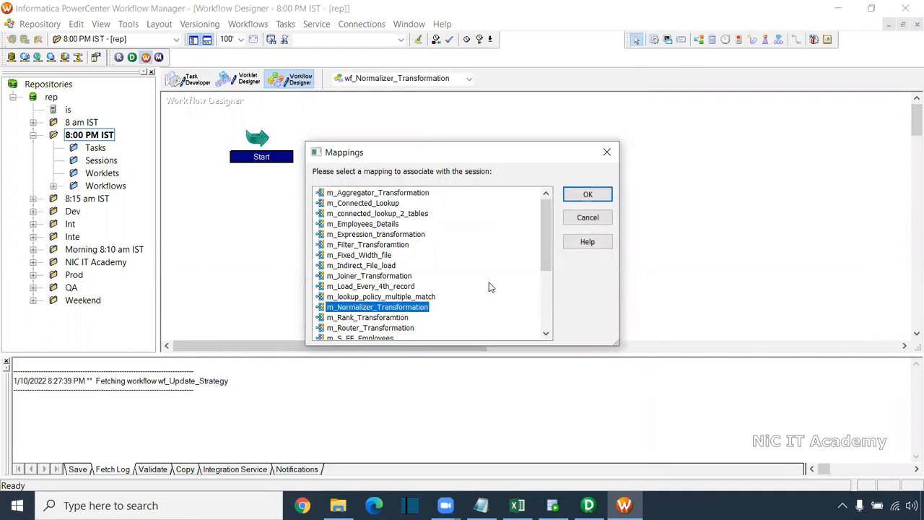
left_click(588, 194)
left_click(797, 39)
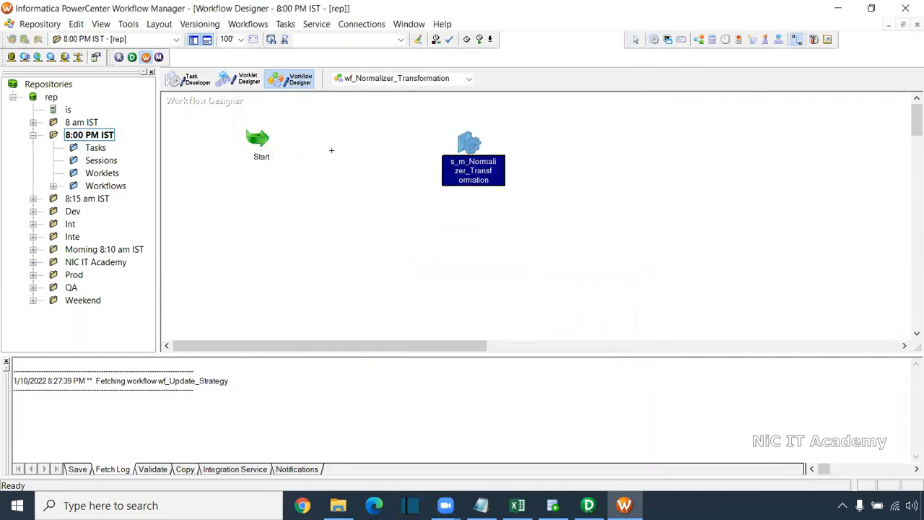
left_click_drag(258, 139, 466, 148)
In the session's mapping settings, assign the Oracle_Src connection to SQ_S_STUDENT_NRM and Oracle_Tgt to T_STUDENT_NRM
double_click(469, 148)
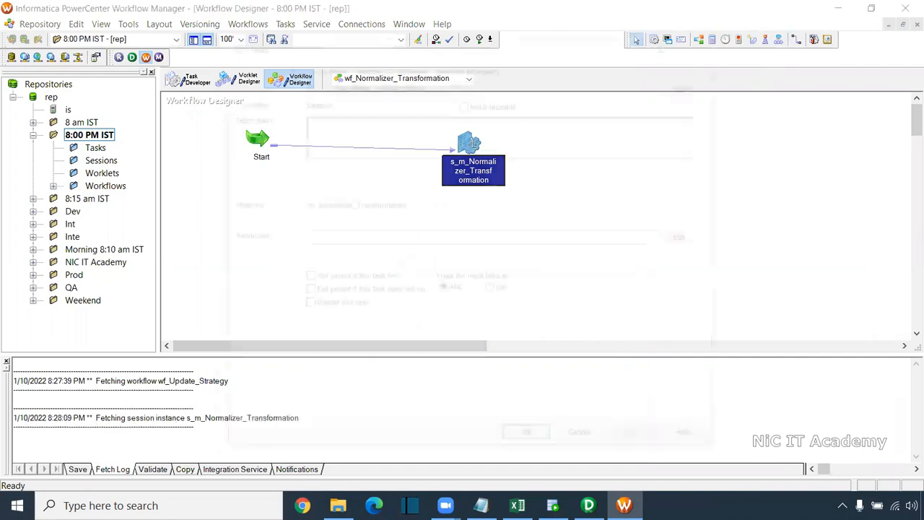
left_click(365, 65)
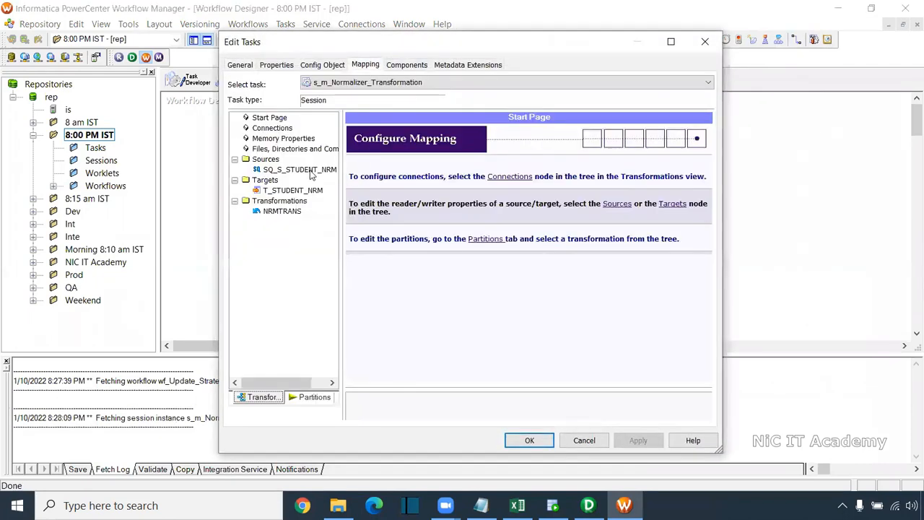
left_click(311, 171)
left_click(292, 190)
left_click(597, 249)
left_click(441, 257)
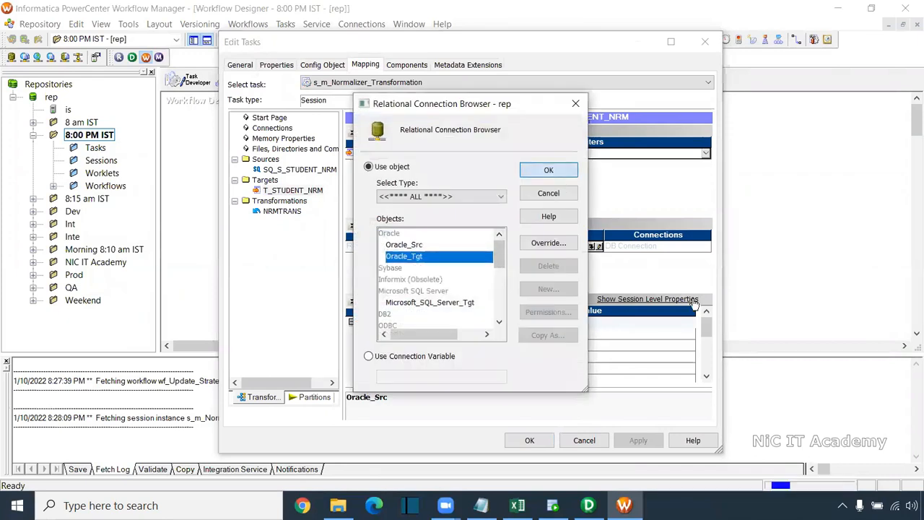
left_click(548, 169)
Enable the truncate target table option for T_STUDENT_NRM and apply the session settings
left_click(708, 379)
left_click(707, 378)
left_click(707, 379)
left_click(707, 379)
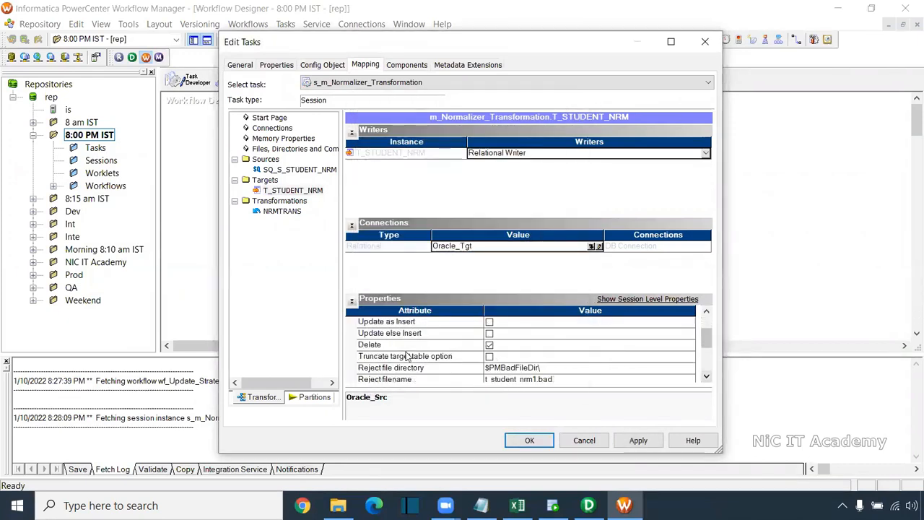
left_click(489, 356)
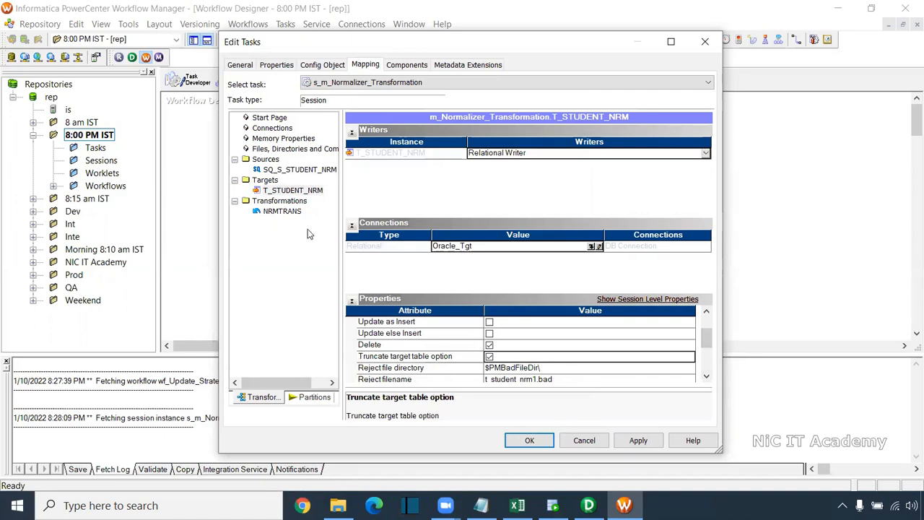
left_click(638, 440)
left_click(543, 439)
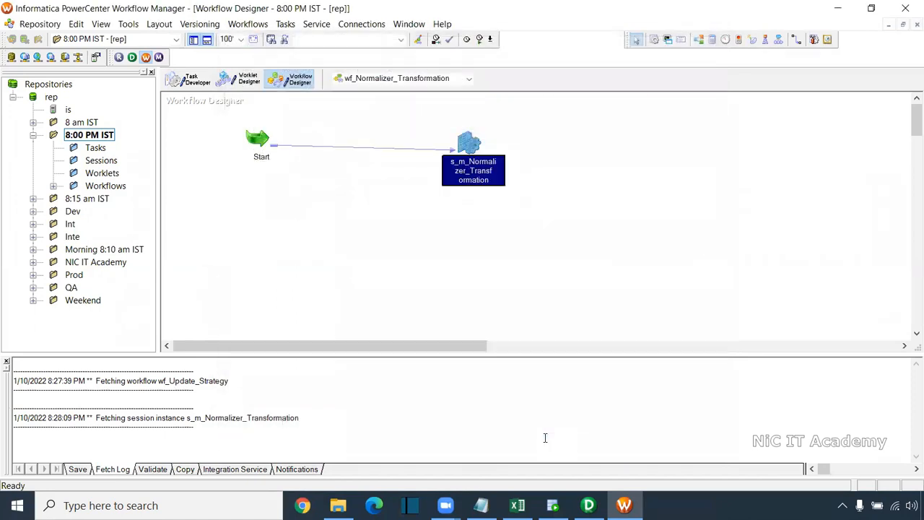
Save the workflow, check its validation message, and start it
key("ctrl+s")
left_click_drag(224, 408, 30, 408)
right_click(366, 205)
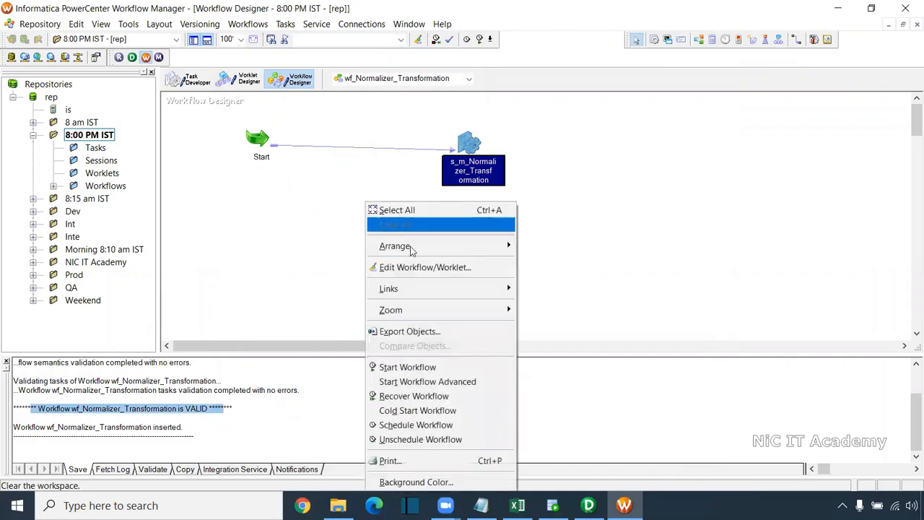
left_click(436, 370)
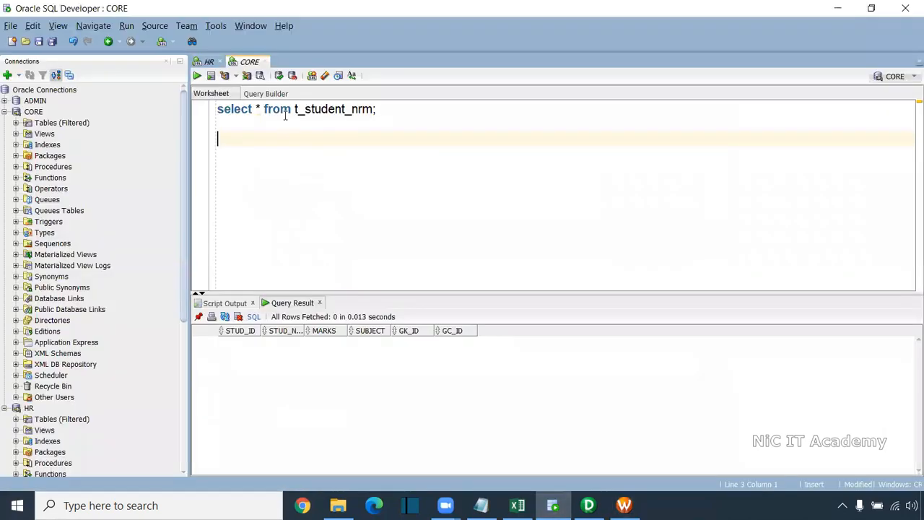
In Oracle SQL Developer, query all rows of t_student_nrm on the CORE connection
left_click_drag(388, 114, 209, 111)
left_click(197, 75)
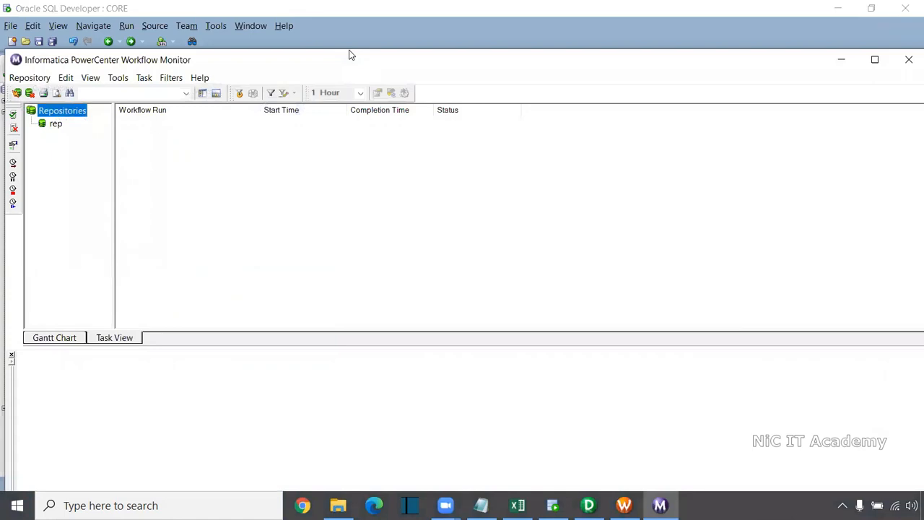
Switch to Workflow Monitor and open the run details of the session under wf_Normalizer_Transformation
double_click(210, 60)
left_click_drag(110, 137, 159, 139)
left_click(117, 120)
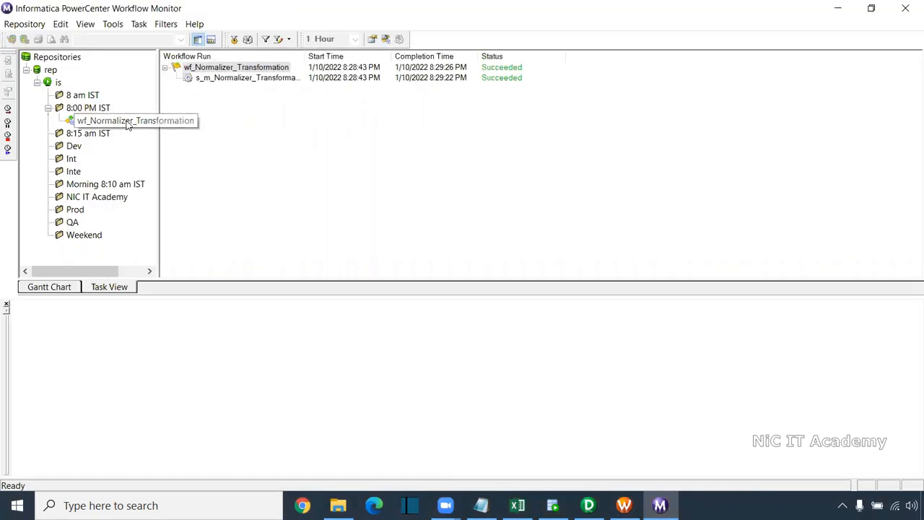
left_click(261, 84)
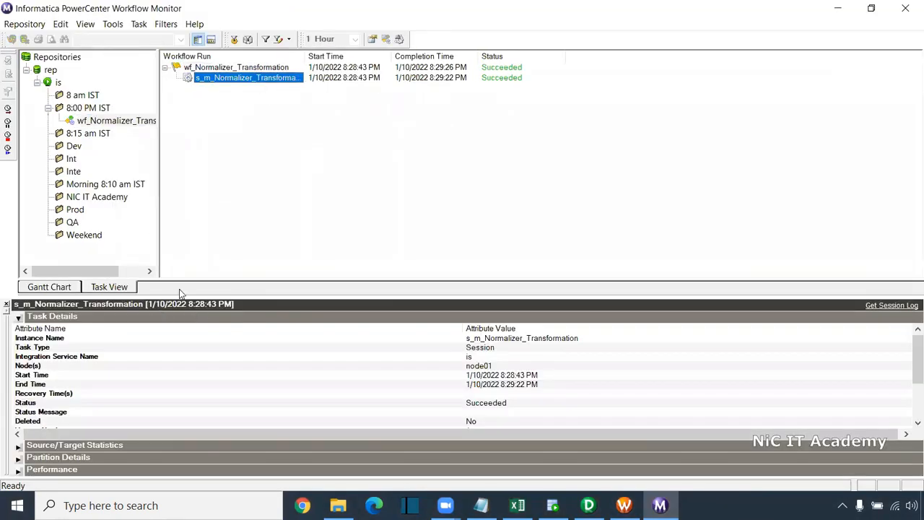
Expand the session's source/target statistics and compare the applied rows of the source qualifier and T_STUDENT_NRM
left_click_drag(197, 297, 200, 236)
left_click(17, 256)
left_click(18, 267)
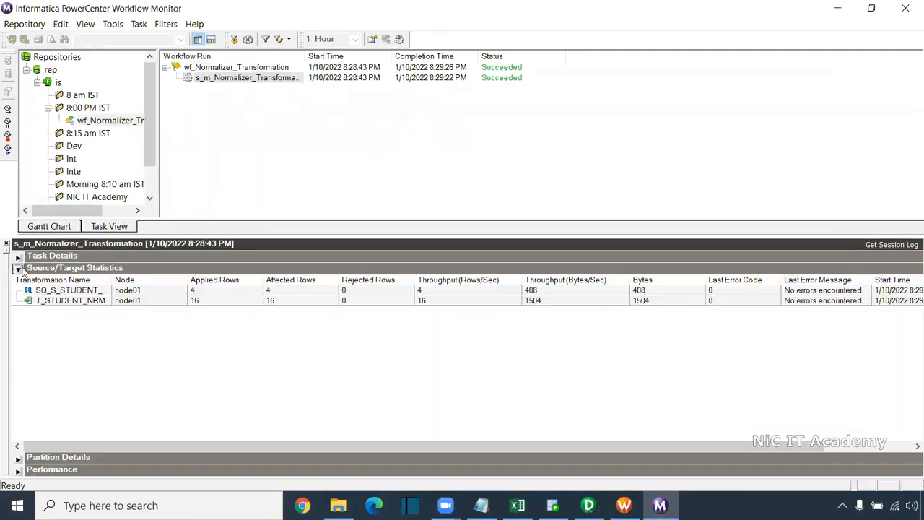
left_click(227, 301)
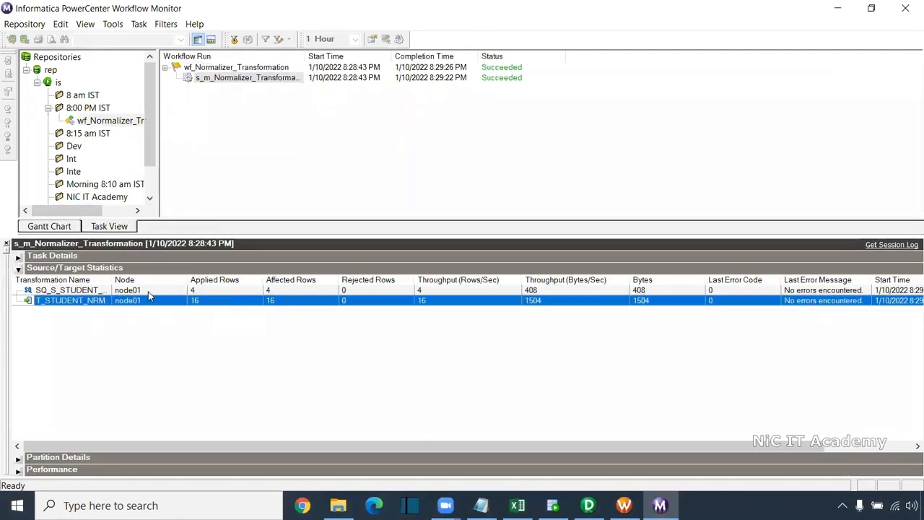
left_click(193, 291)
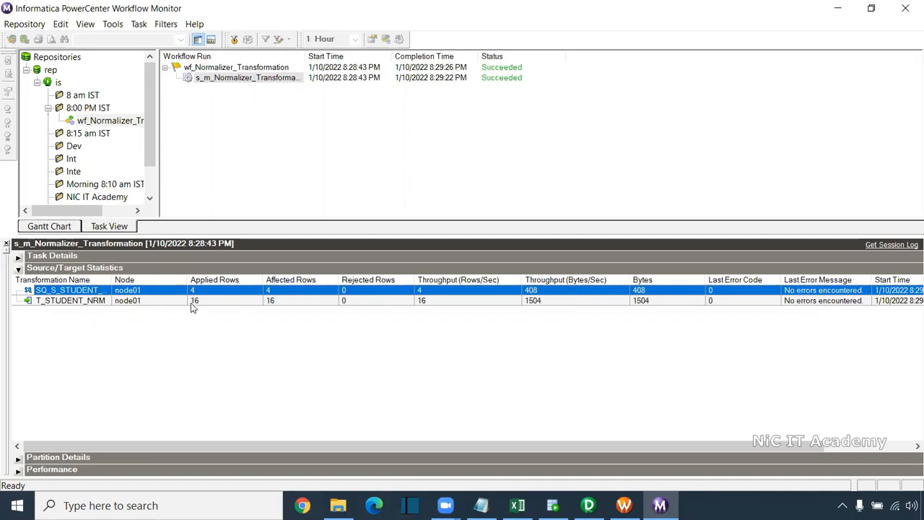
left_click(192, 302)
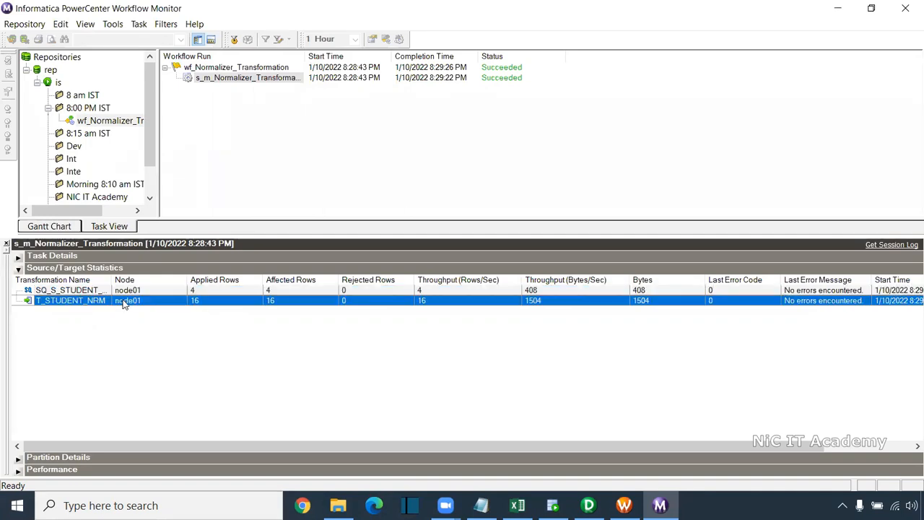
left_click(195, 291)
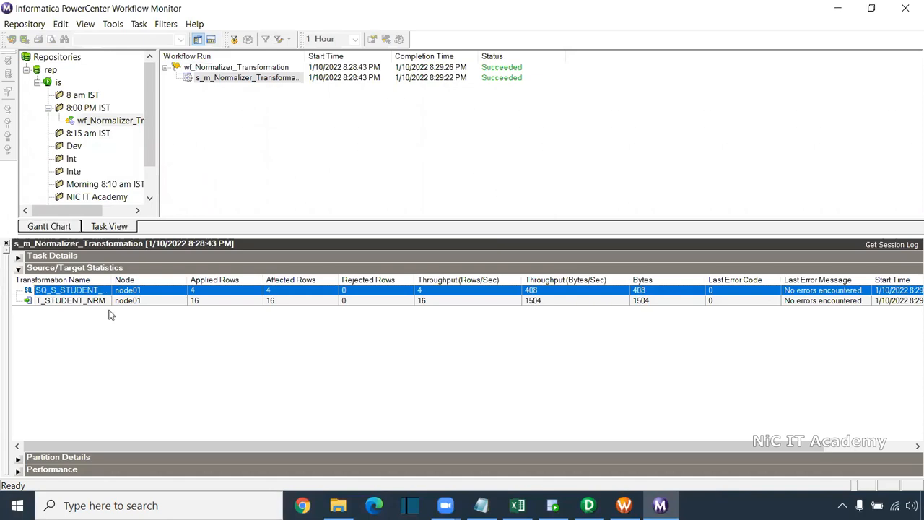
left_click(211, 304)
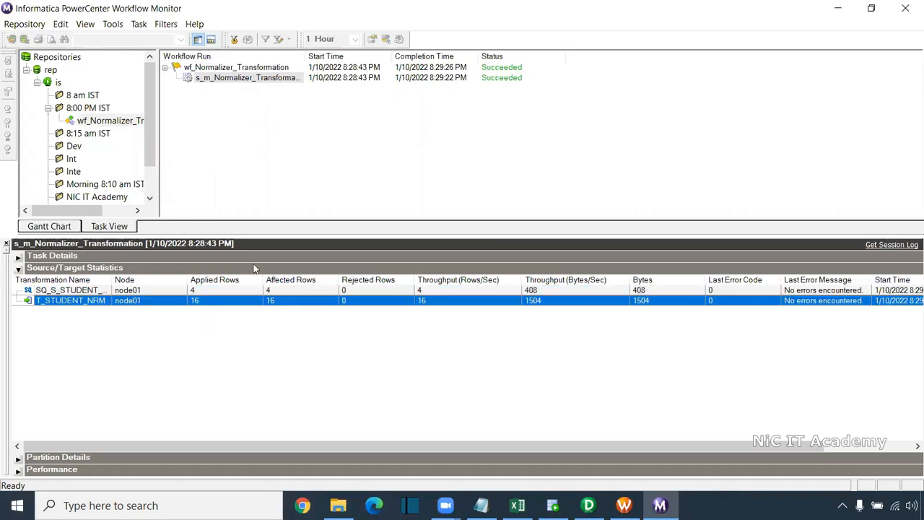
Rerun the t_student_nrm query in SQL Developer and examine each student's marks, SUBJECT, GK_ID and GC_ID values
left_click(553, 506)
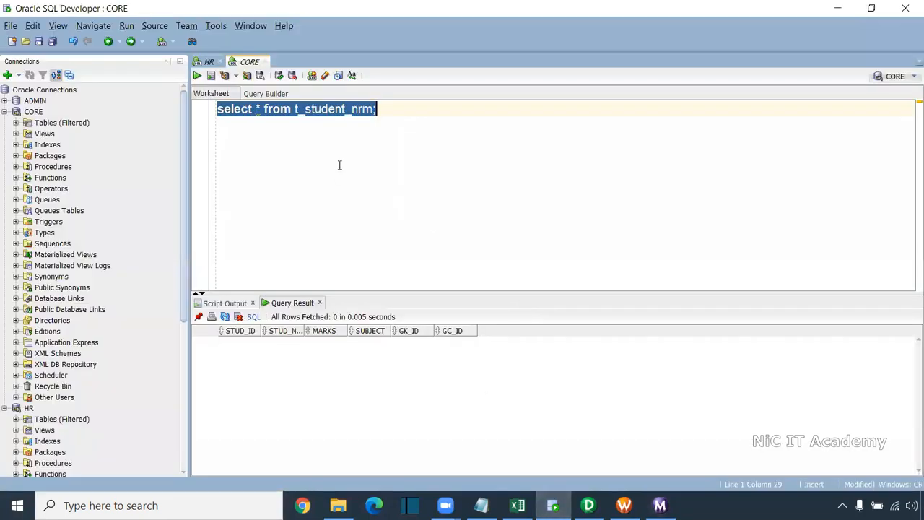
left_click(196, 77)
left_click_drag(413, 293, 418, 218)
left_click_drag(240, 270, 328, 446)
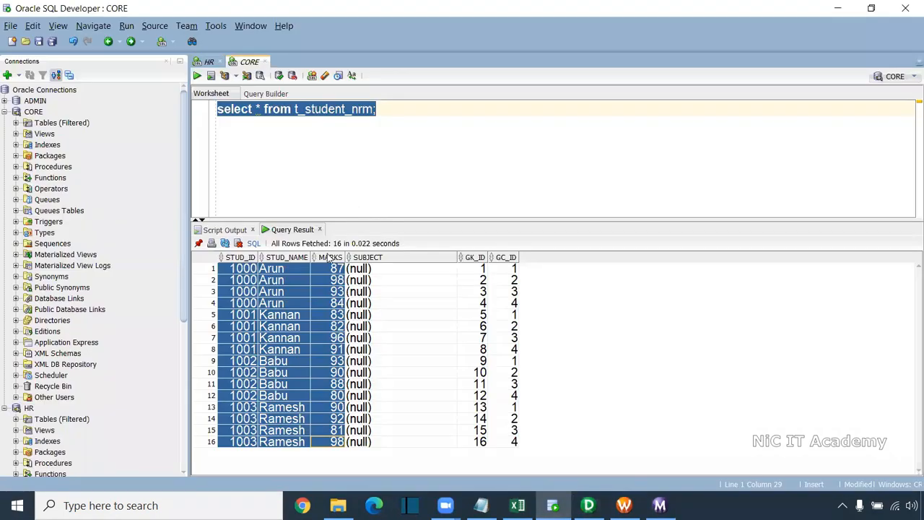
left_click(278, 286)
left_click_drag(245, 269, 505, 311)
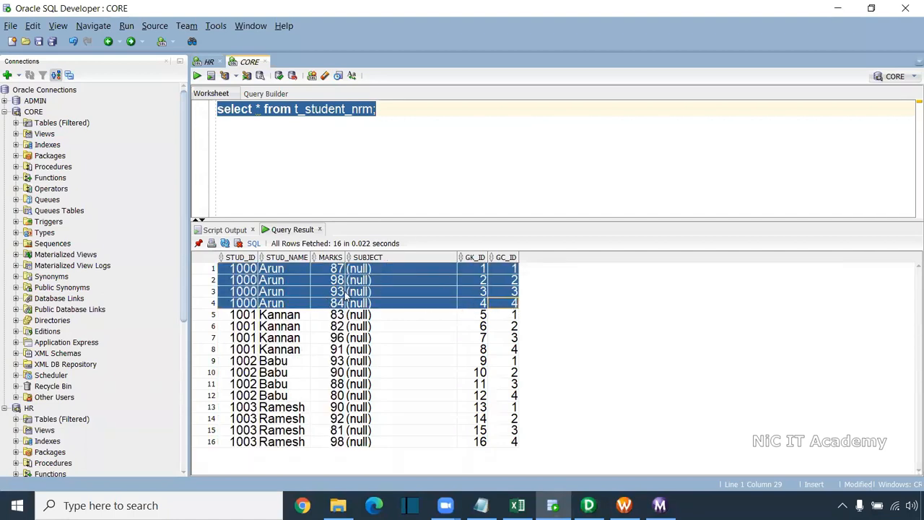
left_click(343, 283)
left_click_drag(244, 281, 532, 291)
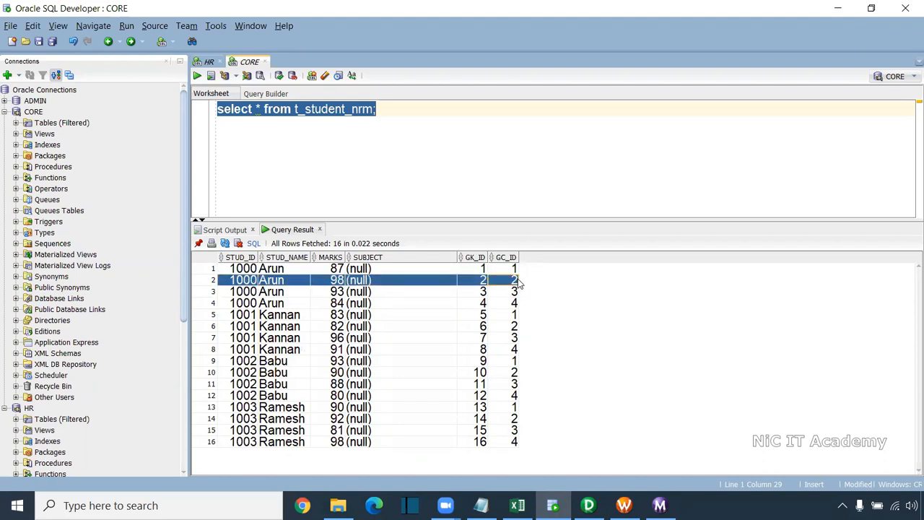
left_click_drag(387, 271, 362, 447)
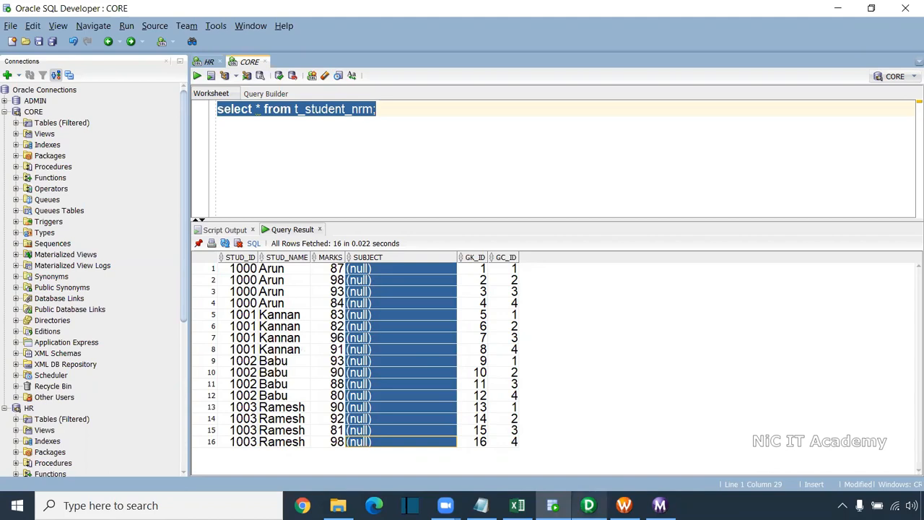
Examine the target's SUBJECT port in the Designer mapping and compare it with the SUBJECT column in the SQL Developer query result
left_click(589, 506)
left_click_drag(805, 147, 855, 144)
left_click(834, 204)
left_click(793, 209)
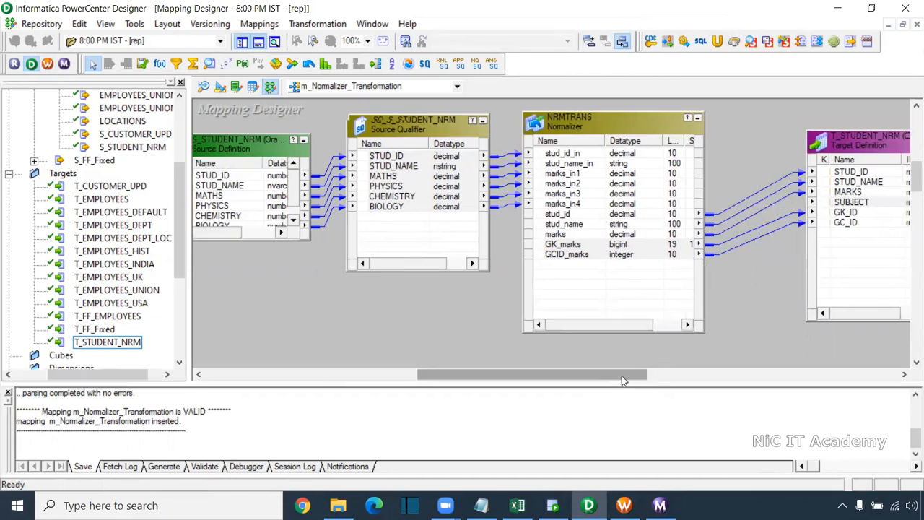
left_click_drag(589, 376, 657, 377)
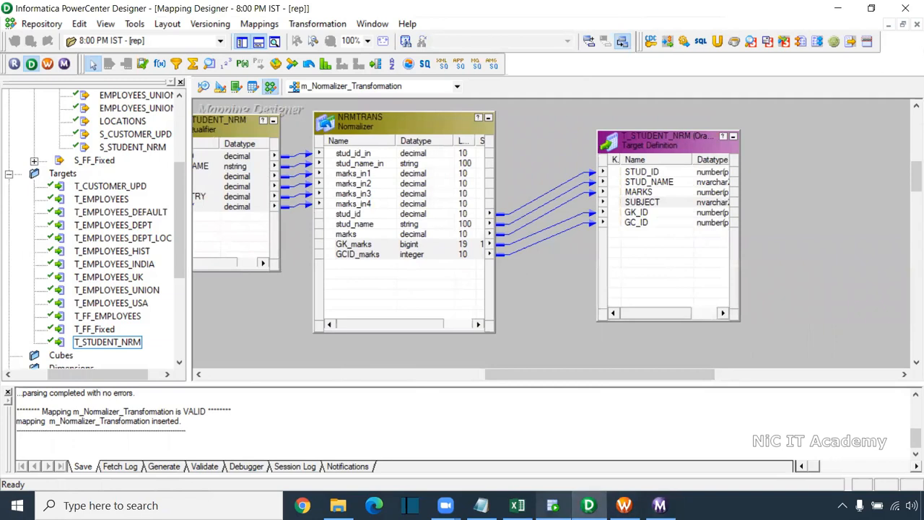
left_click(552, 506)
left_click(375, 295)
left_click_drag(380, 268, 366, 449)
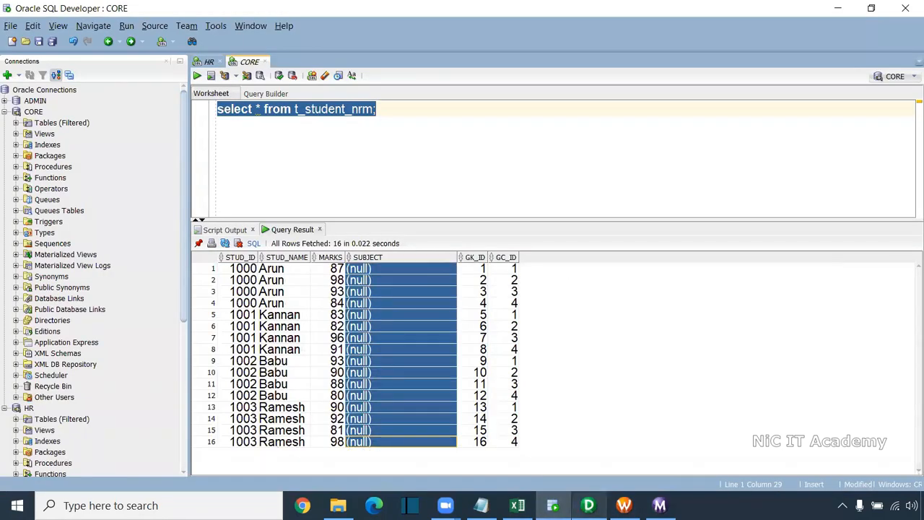
Back in Designer, move the T_STUDENT_NRM target farther from the Normalizer and delete the links between them
left_click(589, 505)
left_click_drag(701, 141, 837, 151)
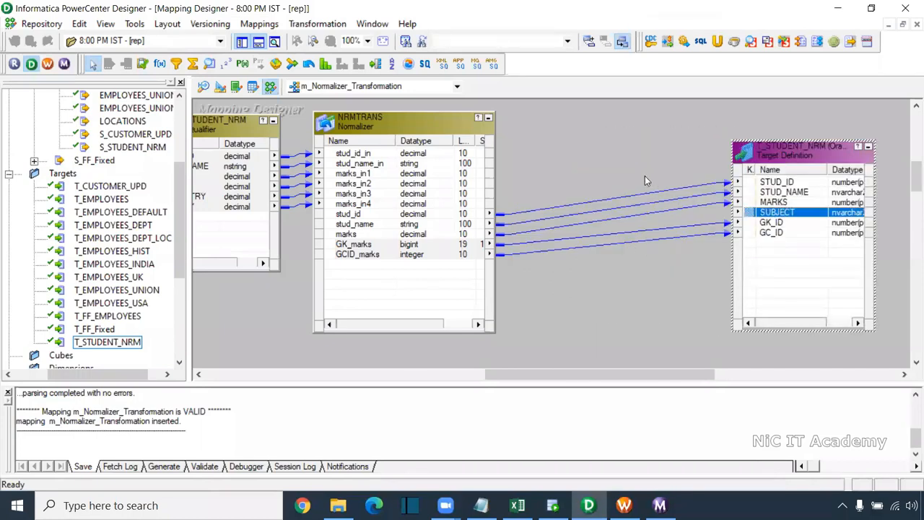
key("Delete")
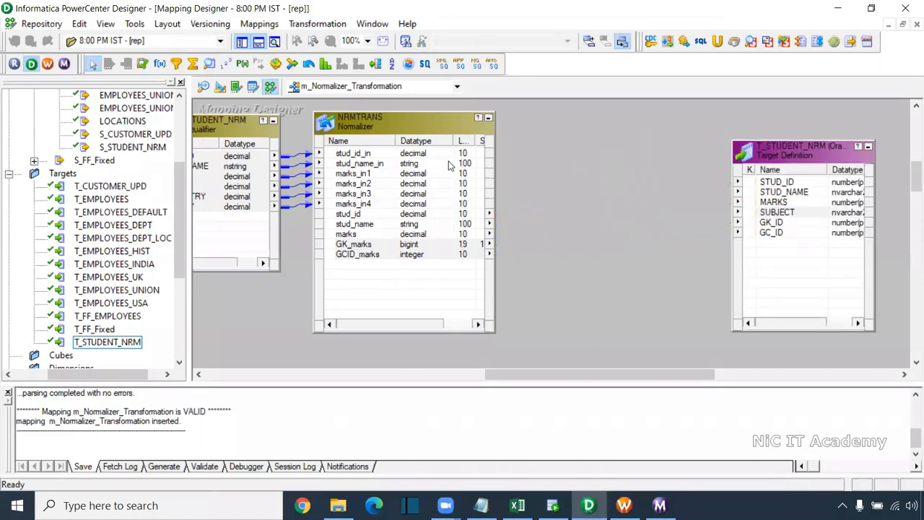
Add a Rank transformation between the Normalizer and the target, and feed it the Normalizer's stud_id, stud_name, marks, GK_marks and GCID_marks outputs
left_click(326, 64)
left_click_drag(525, 110, 686, 369)
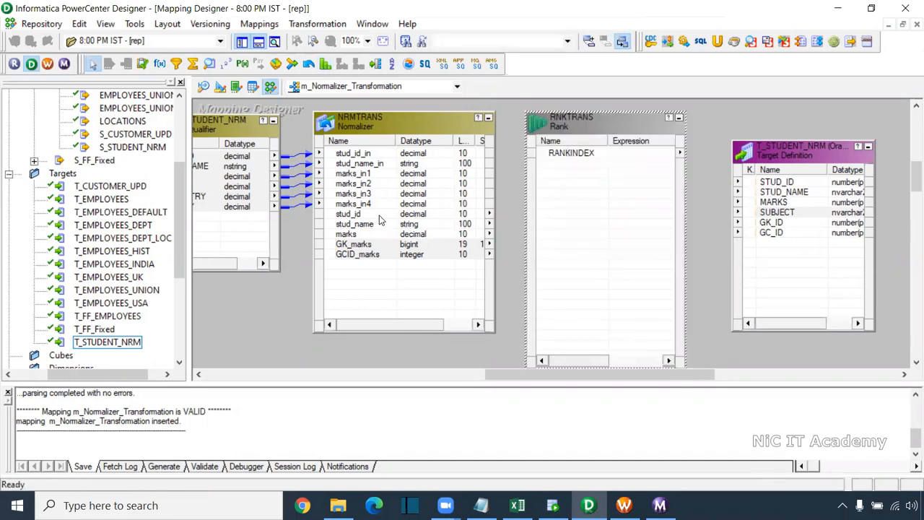
left_click(358, 214)
left_click(361, 254, "shift")
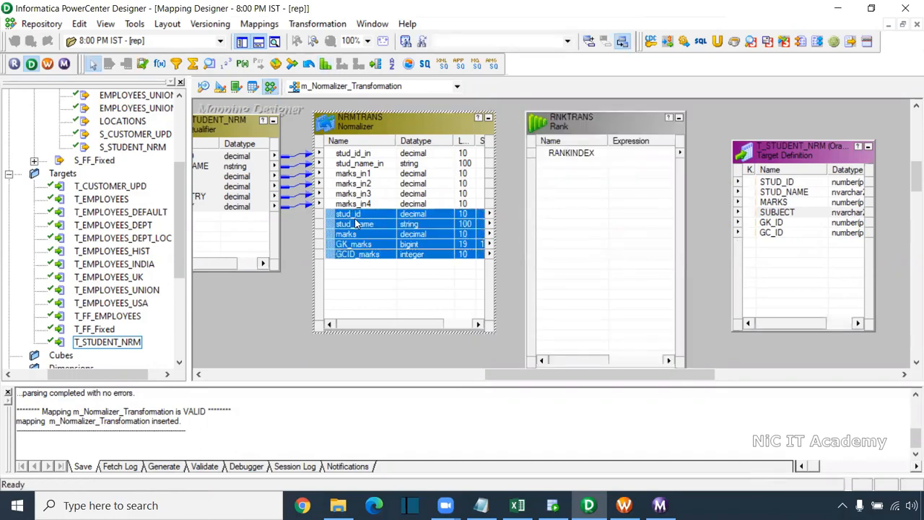
left_click_drag(355, 221, 582, 204)
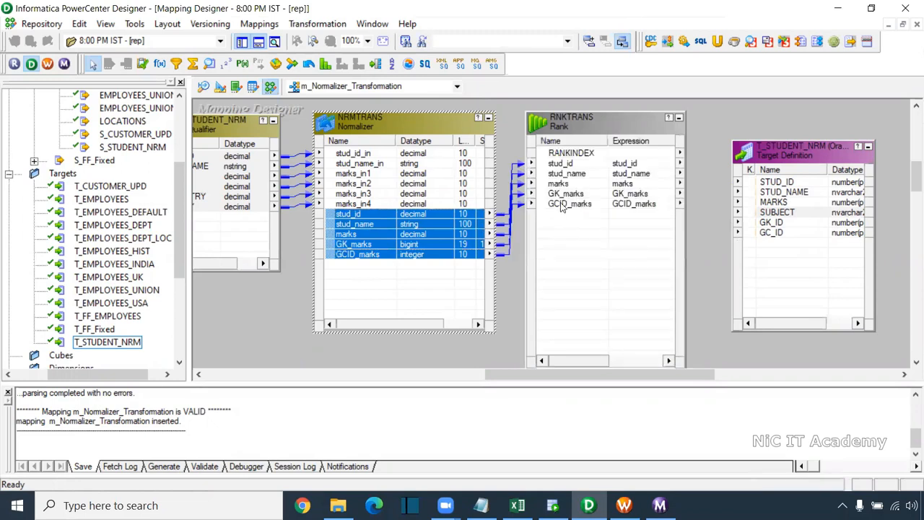
Add an output-only string port named o_subject with precision 50 after marks in the Rank transformation
double_click(576, 185)
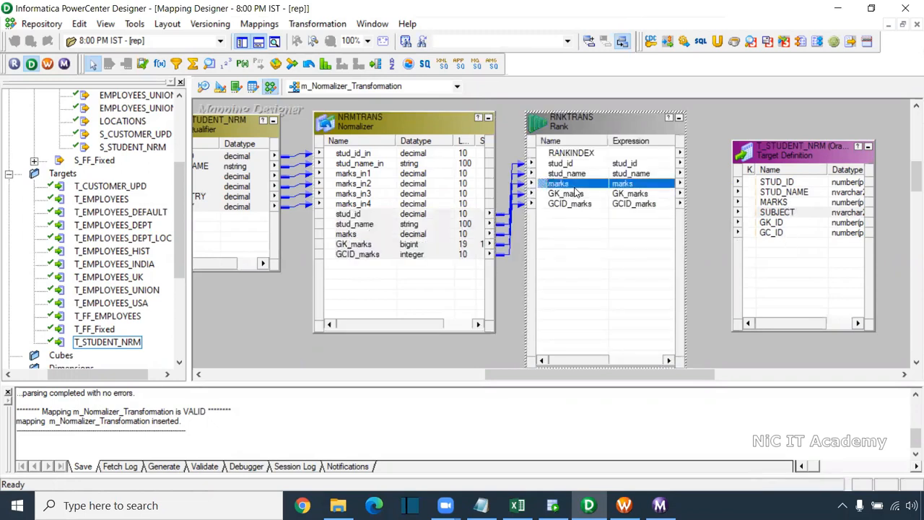
left_click(609, 86)
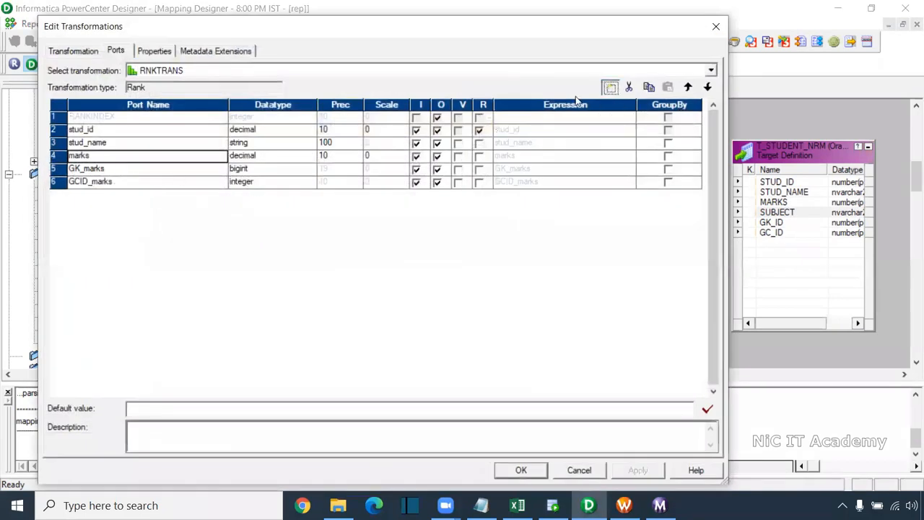
left_click(118, 171)
type("o_subject")
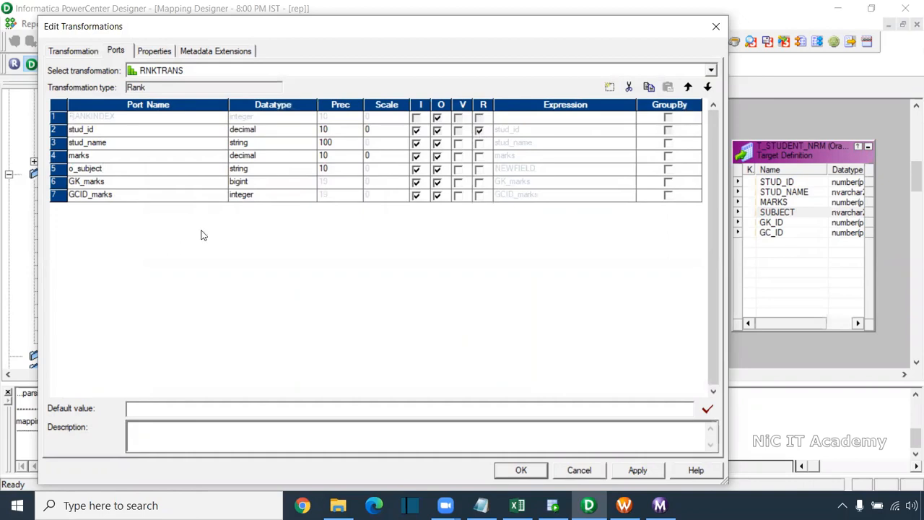
left_click(327, 169)
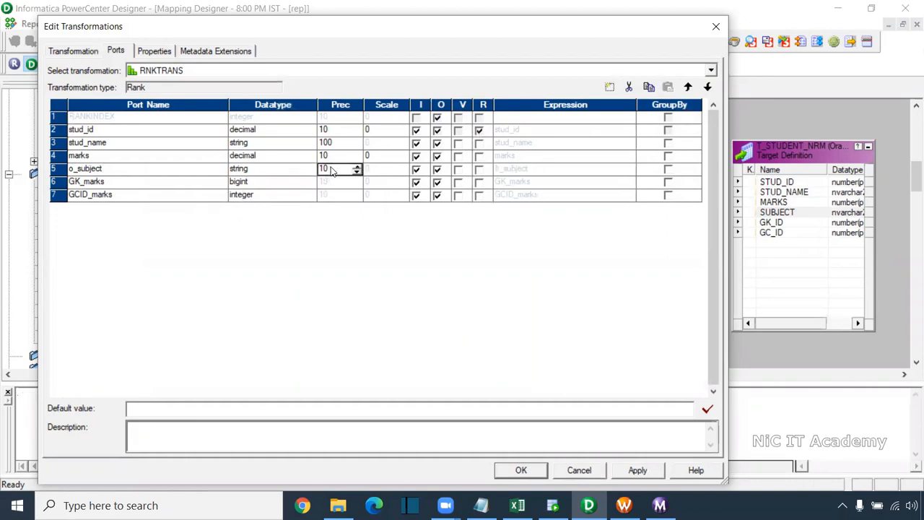
type("50")
left_click(416, 171)
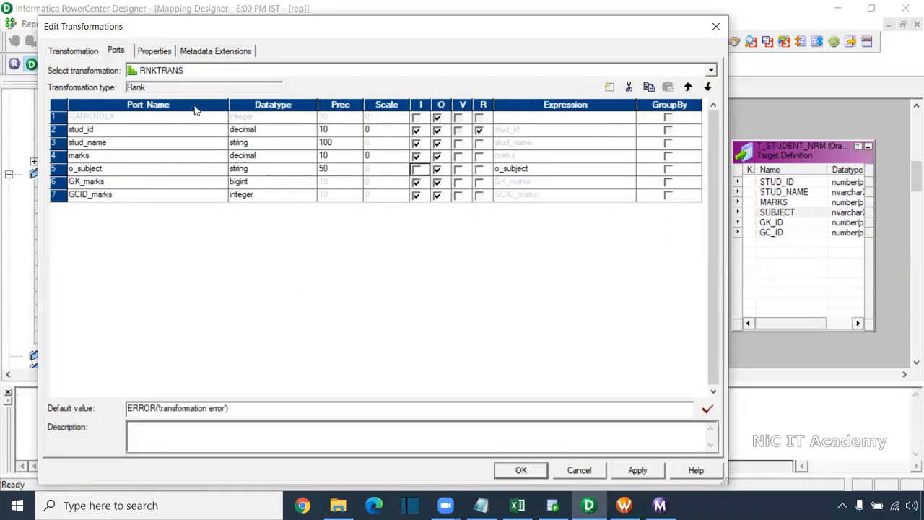
Replace the o_subject expression with a decode on GCID_marks that returns 'Mathematics' for 1
left_click(628, 170)
left_click(630, 168)
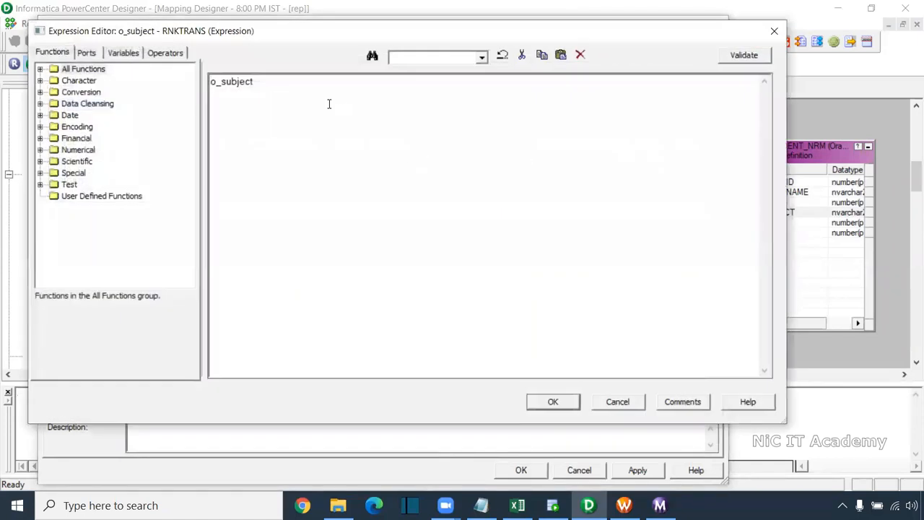
key("ctrl+a")
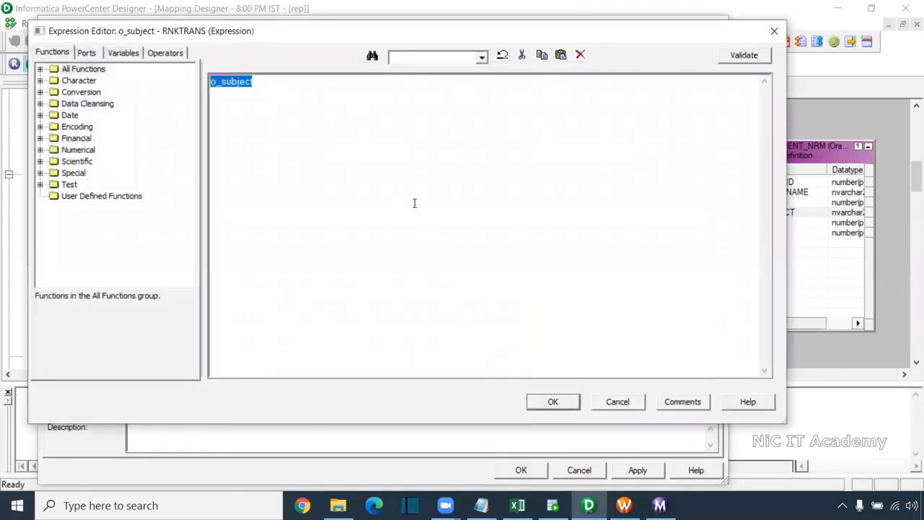
scroll(415, 203, "up", 3)
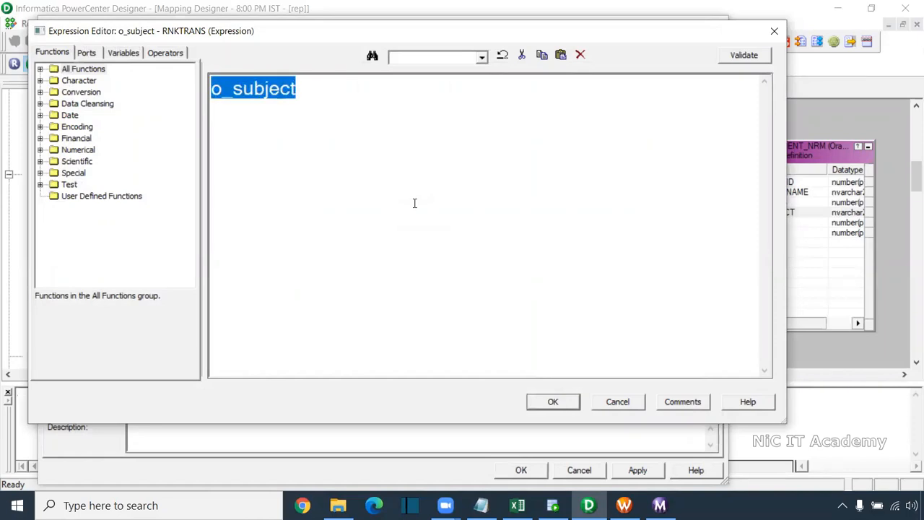
type("decode(")
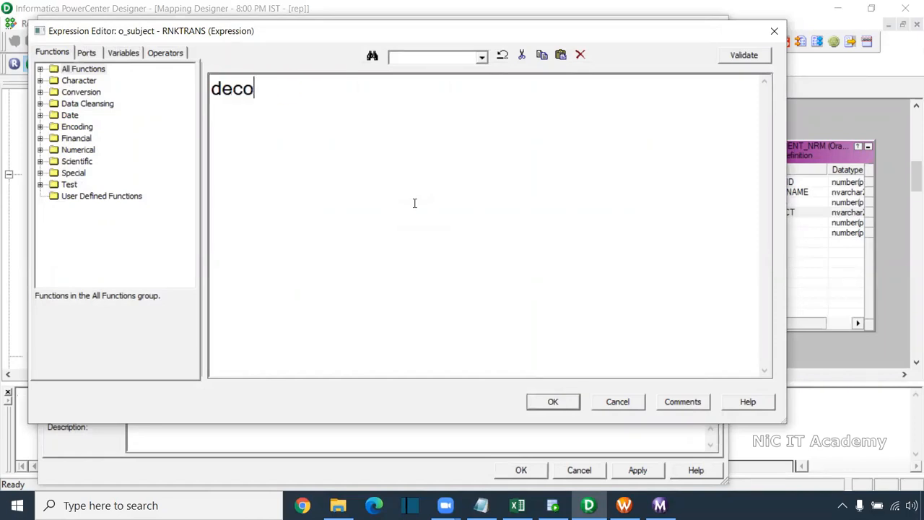
left_click(90, 53)
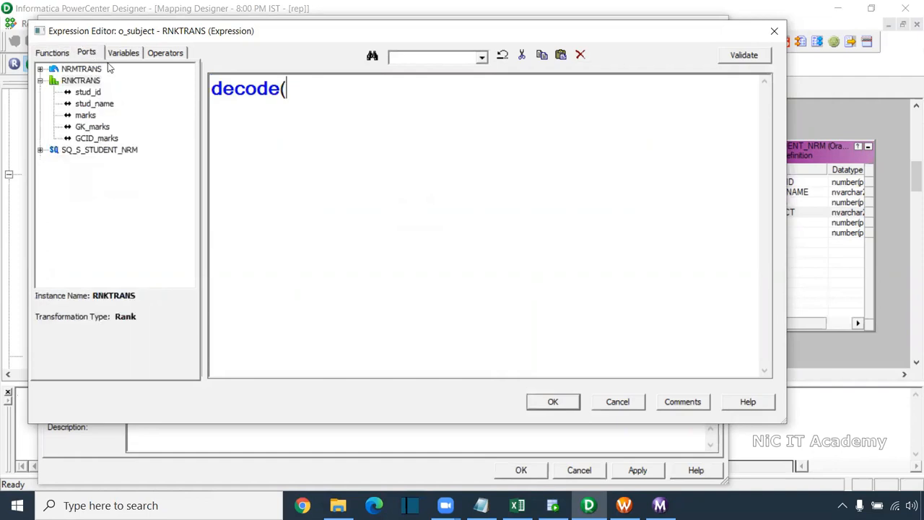
double_click(101, 138)
type(",1,'M")
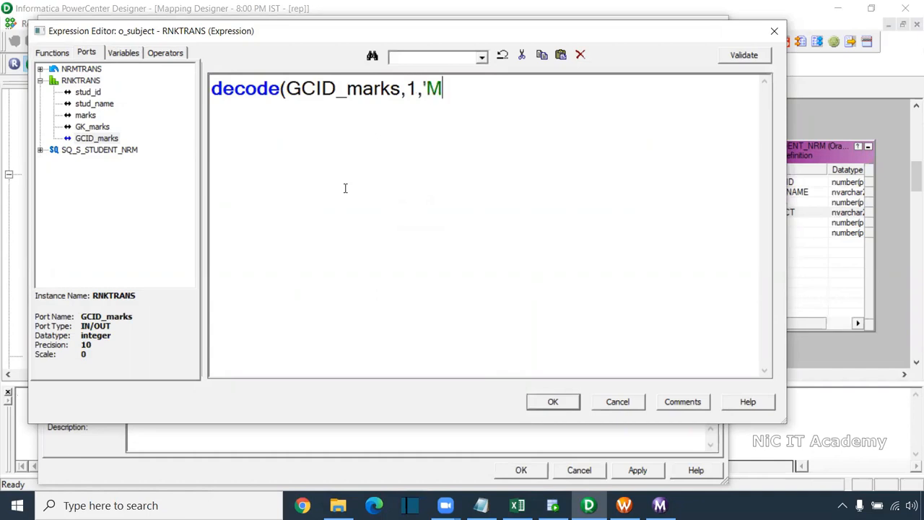
type("athemat")
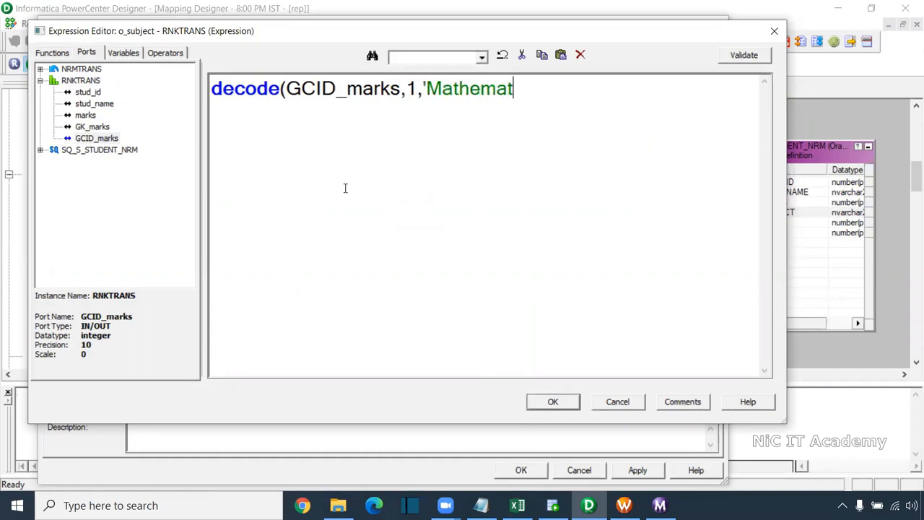
type("ics',2,'Physic")
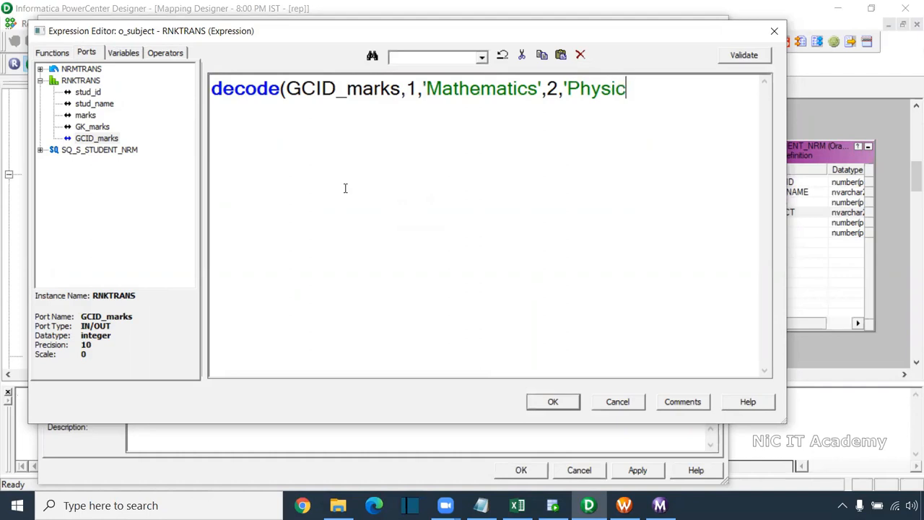
Complete the decode expression with 2 as 'Physics', 3 as 'Chemistry' and 4 as 'Biology'
type("s',3,'Chemi")
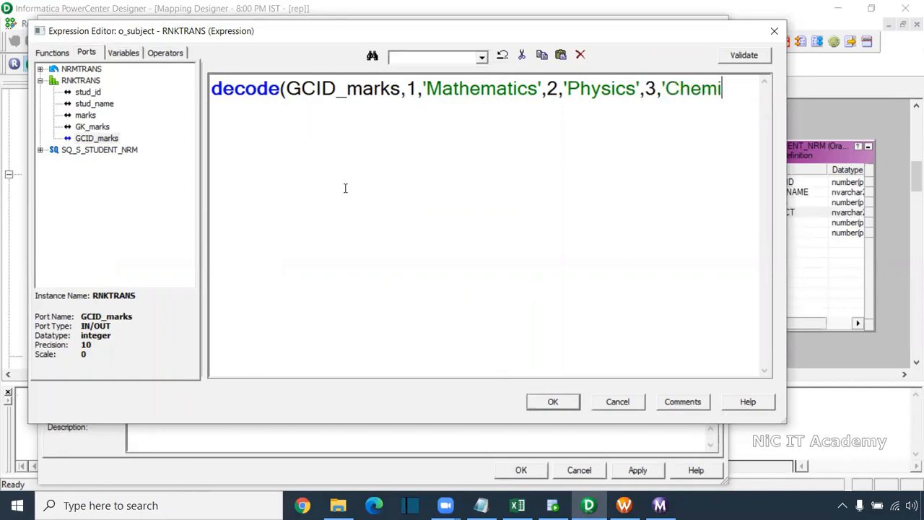
type("stry',4,")
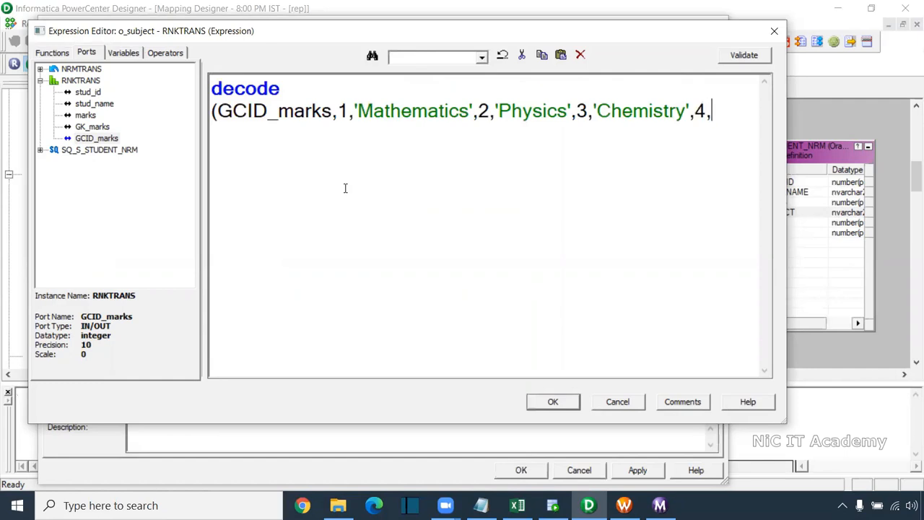
type("'Biology')")
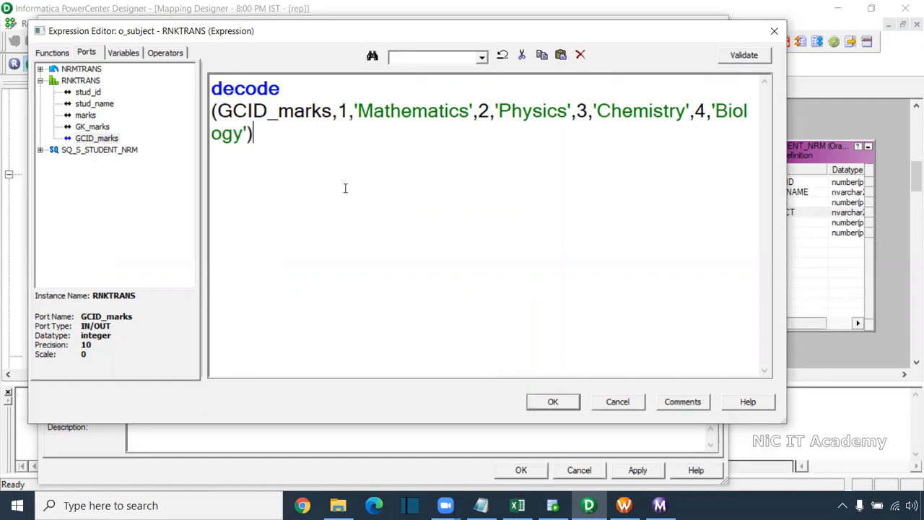
Validate the o_subject expression and apply it to the Rank transformation
left_click(740, 55)
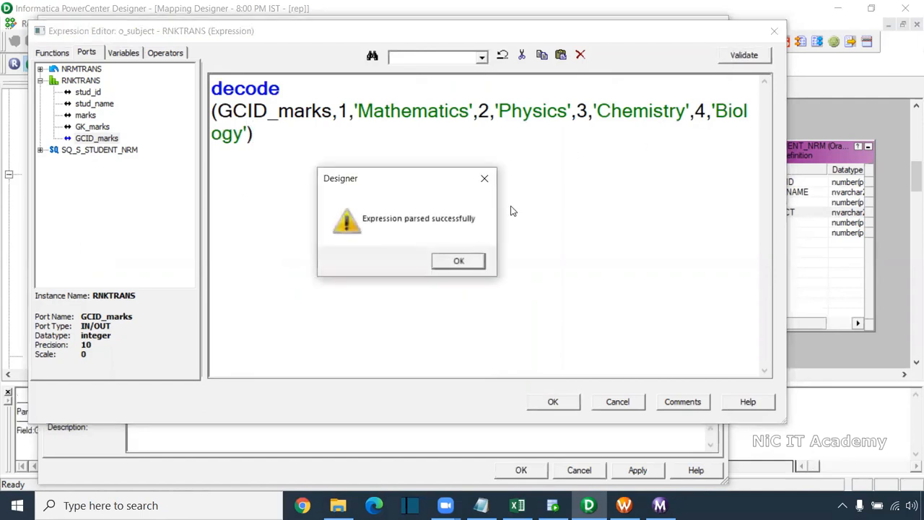
left_click(449, 259)
scroll(465, 225, "down", 3, "ctrl")
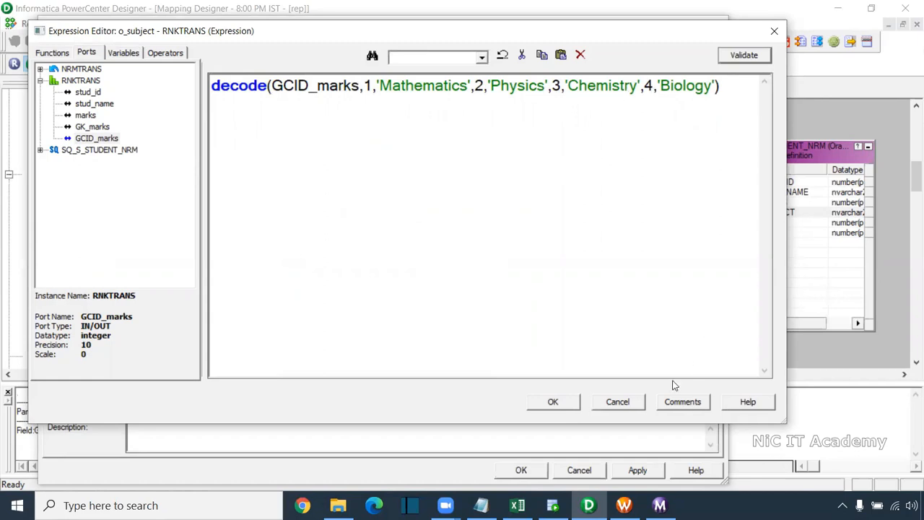
left_click(554, 402)
left_click(638, 470)
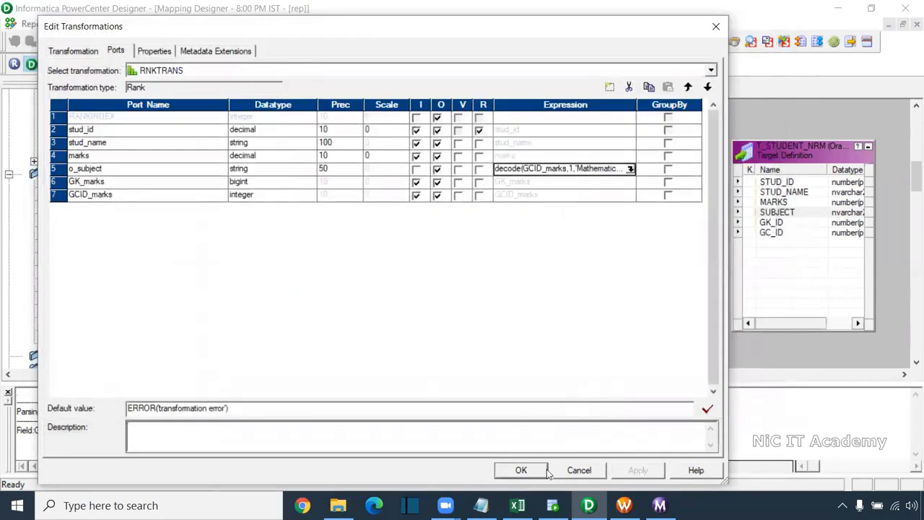
left_click(521, 470)
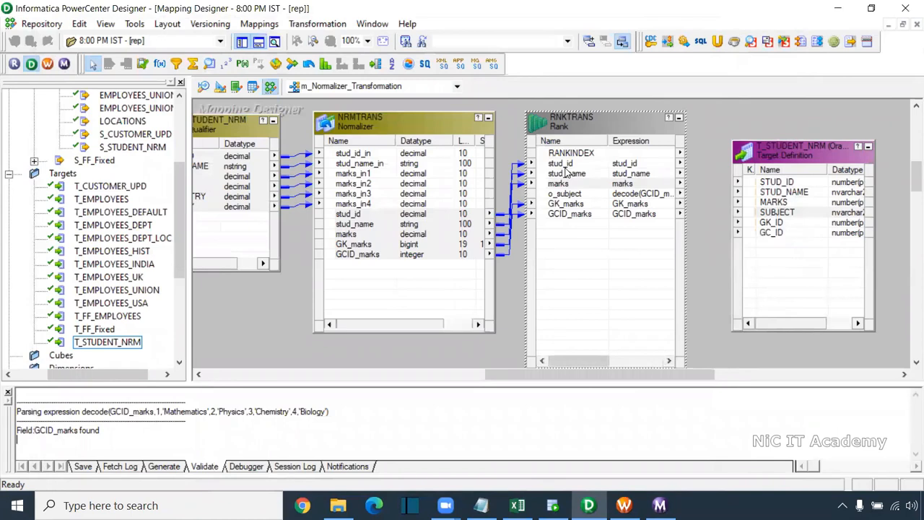
Link the Rank ports stud_id through GCID_marks, including o_subject, to the matching T_STUDENT_NRM ports
left_click(563, 164)
left_click(571, 214, "shift")
left_click_drag(561, 172, 767, 183)
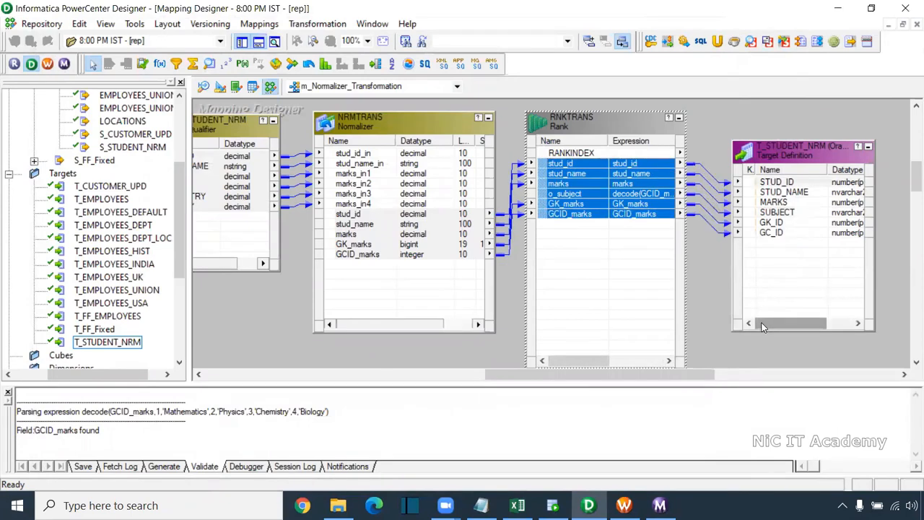
Make marks the rank port grouped by stud_id in RNKTRANS, and review its rank properties before accepting
double_click(610, 196)
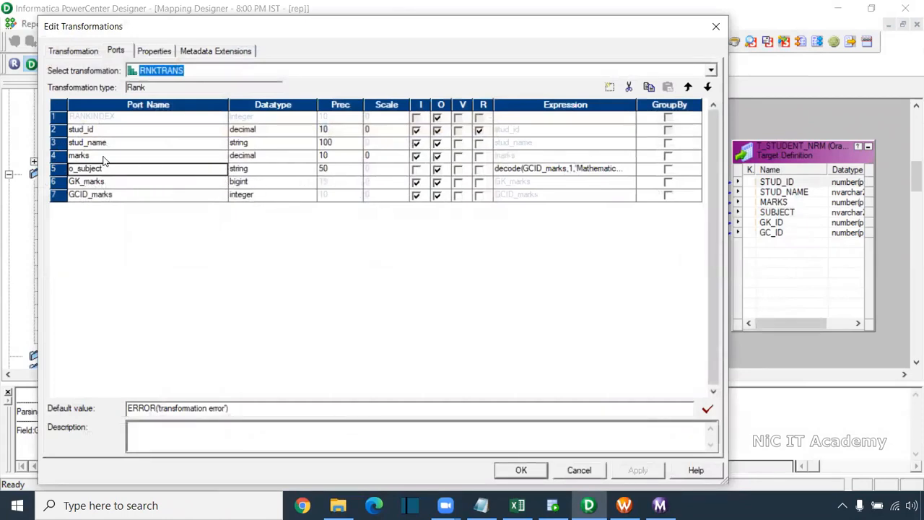
left_click(479, 156)
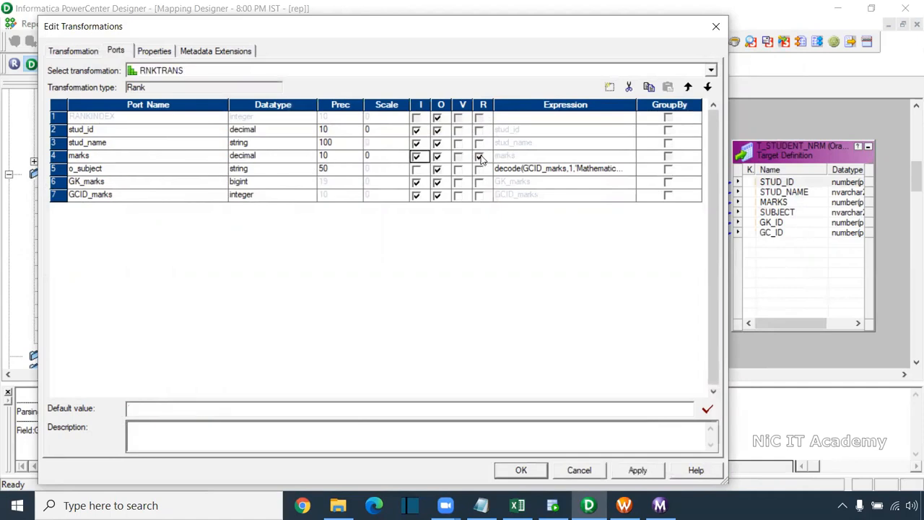
left_click(668, 130)
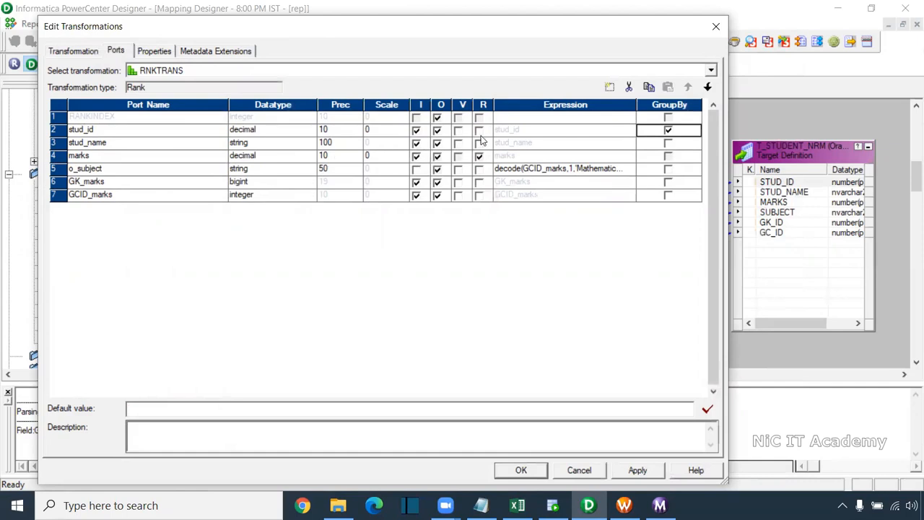
left_click(155, 51)
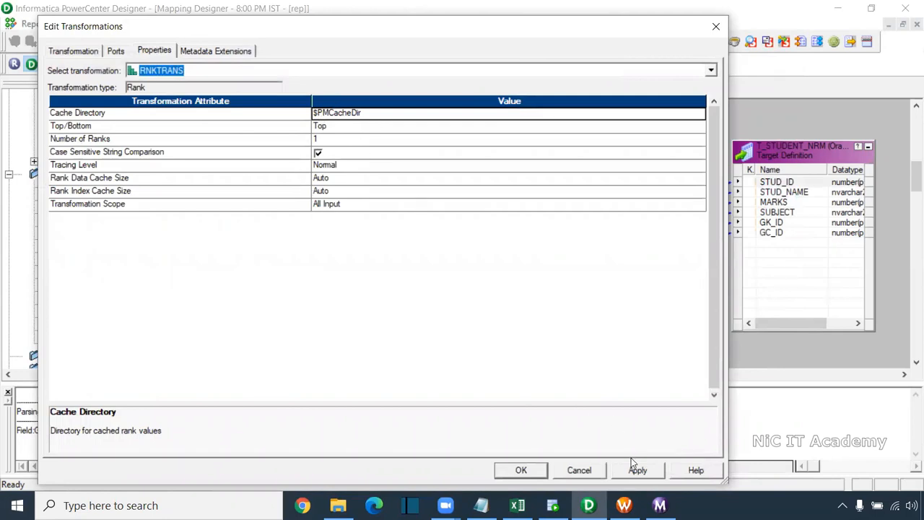
left_click(546, 474)
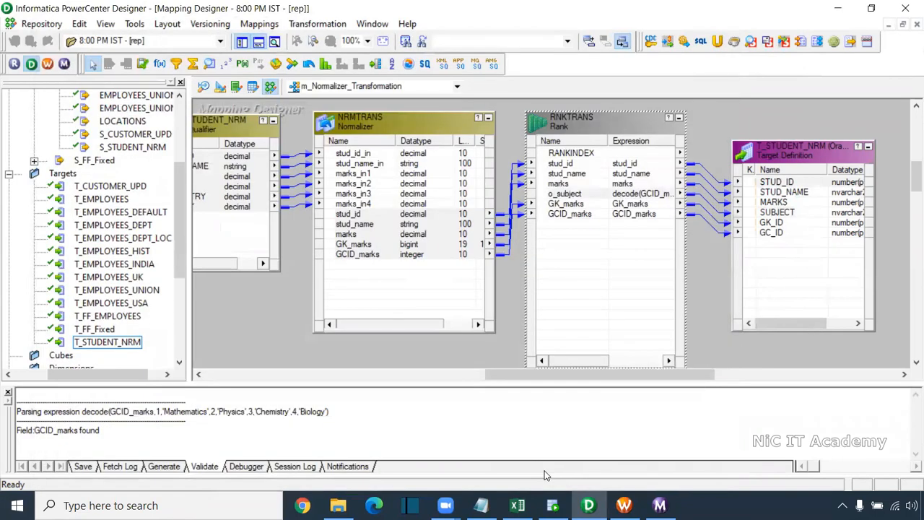
Save the mapping, then refresh it in the s_m_Normalizer_Transformation session in Workflow Manager and save the workflow
key("ctrl+s")
left_click(624, 505)
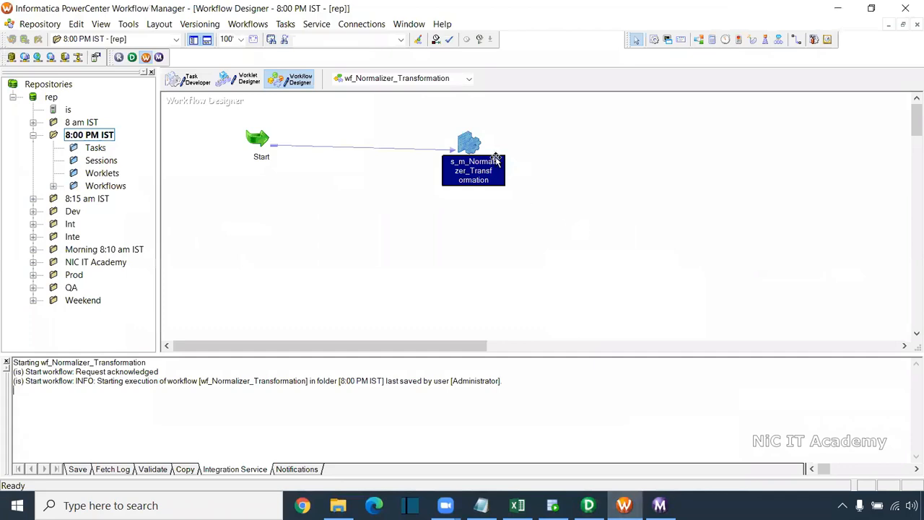
right_click(468, 142)
left_click(525, 285)
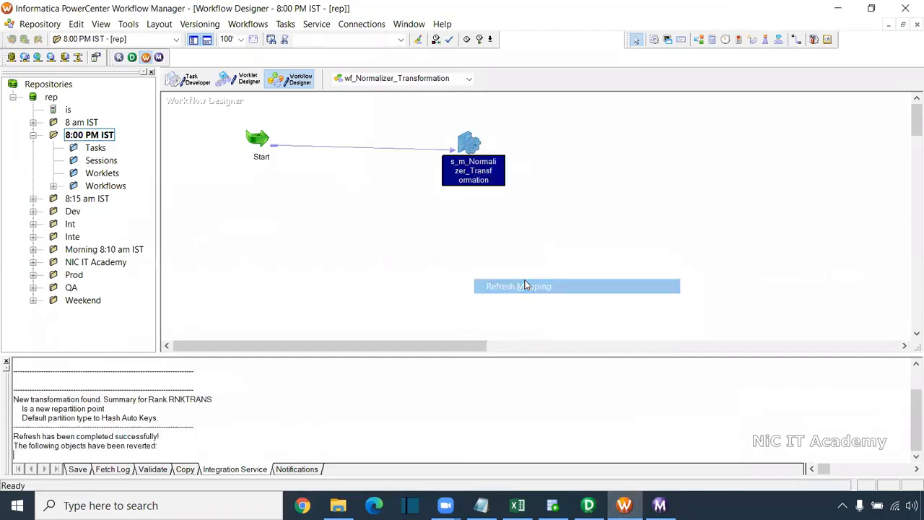
key("ctrl+s")
Start the wf_Normalizer_Transformation workflow and check the new run's applied rows for T_STUDENT_NRM in Workflow Monitor
right_click(411, 229)
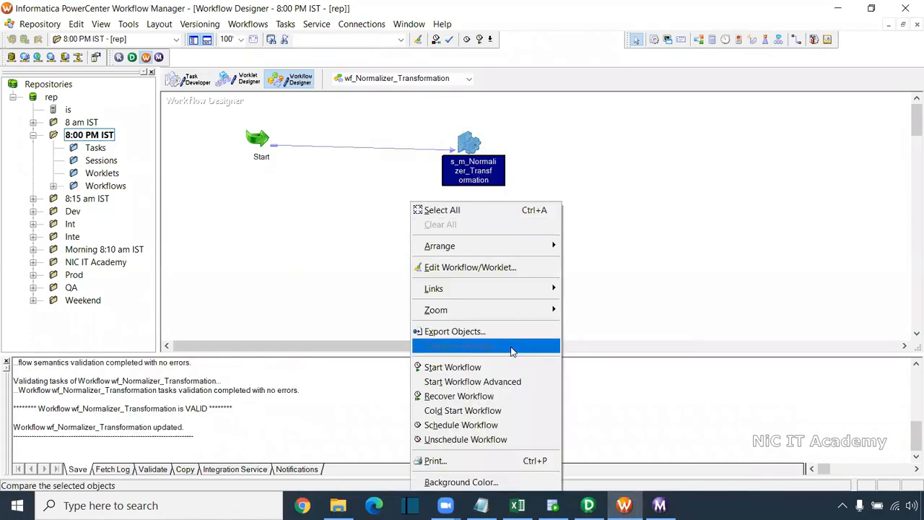
left_click(494, 367)
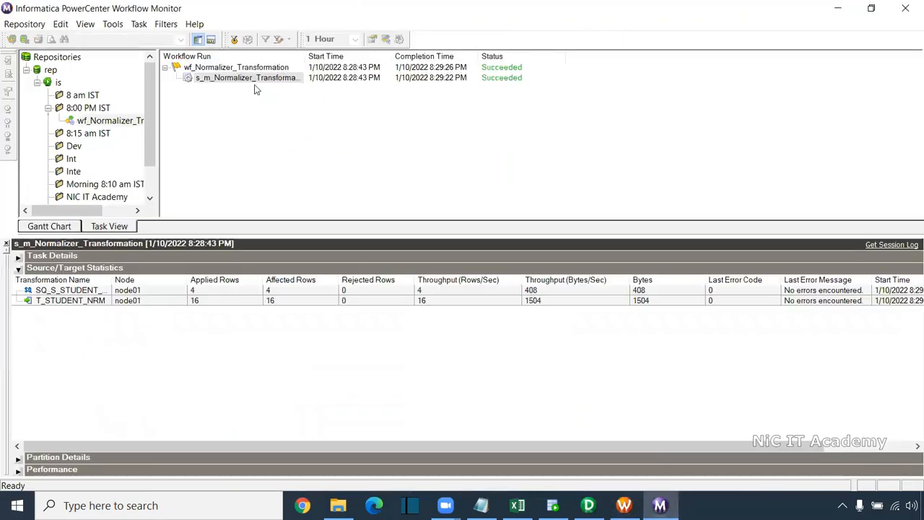
left_click_drag(151, 148, 225, 103)
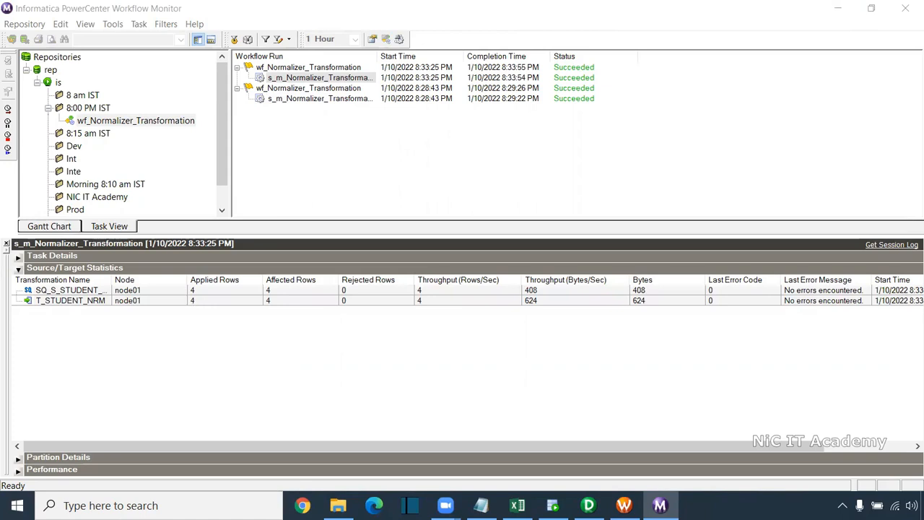
left_click(215, 301)
Rerun the select query on t_student_nrm in SQL Developer and check the student, marks, SUBJECT and GC_ID values
left_click(554, 506)
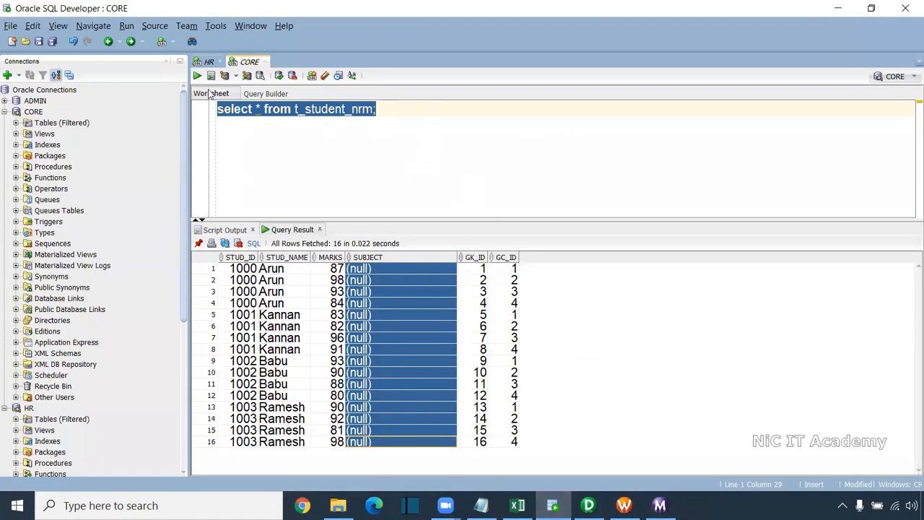
left_click(198, 75)
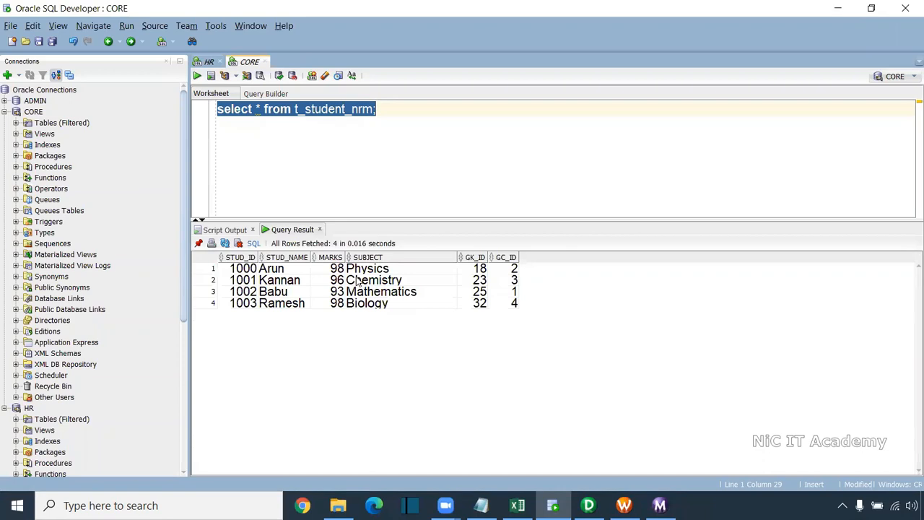
left_click_drag(243, 268, 402, 308)
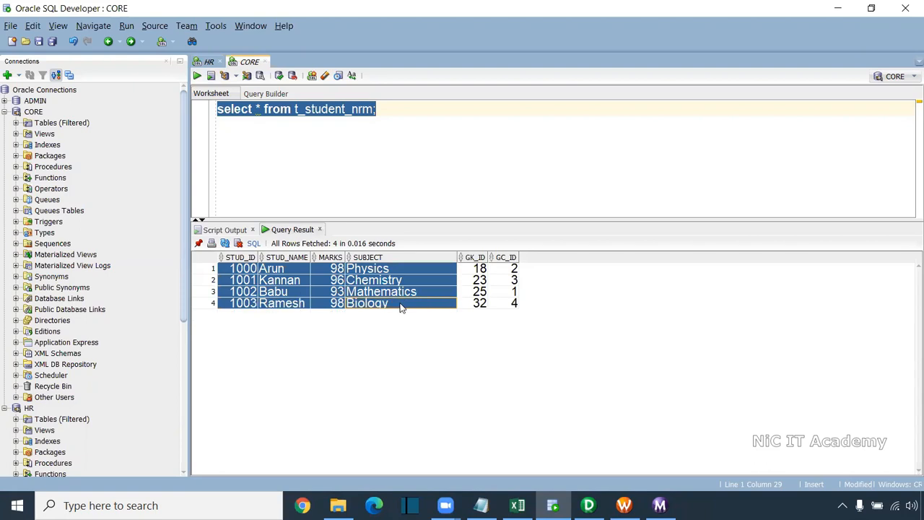
left_click_drag(511, 275, 506, 316)
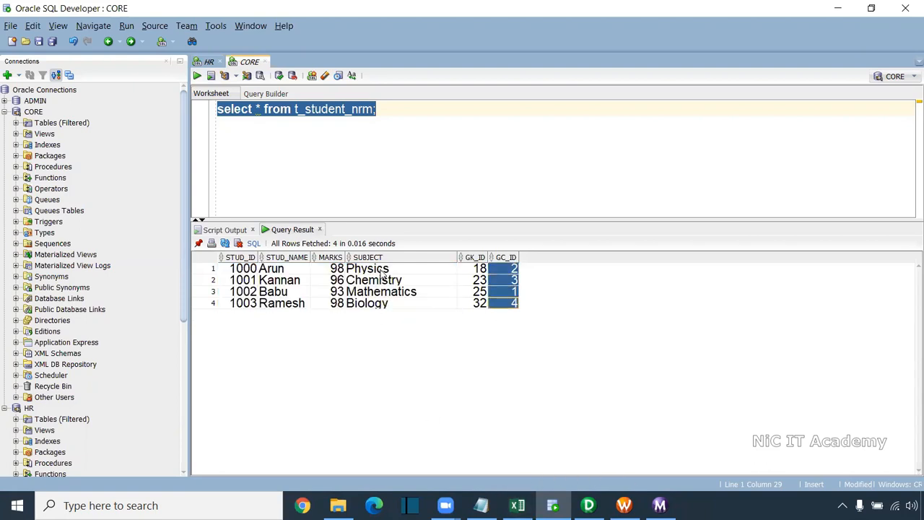
left_click_drag(383, 269, 380, 304)
Switch to the Normalizer_exercise workbook in Excel and review the expected Output Table's Subjects column, then the source table
left_click(517, 506)
scroll(468, 319, "down", 4)
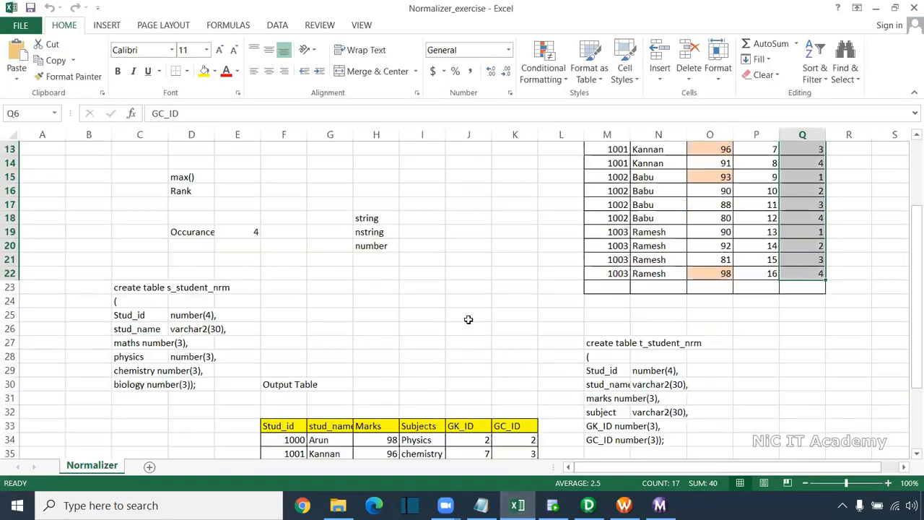
scroll(468, 319, "down", 7)
scroll(466, 323, "up", 3)
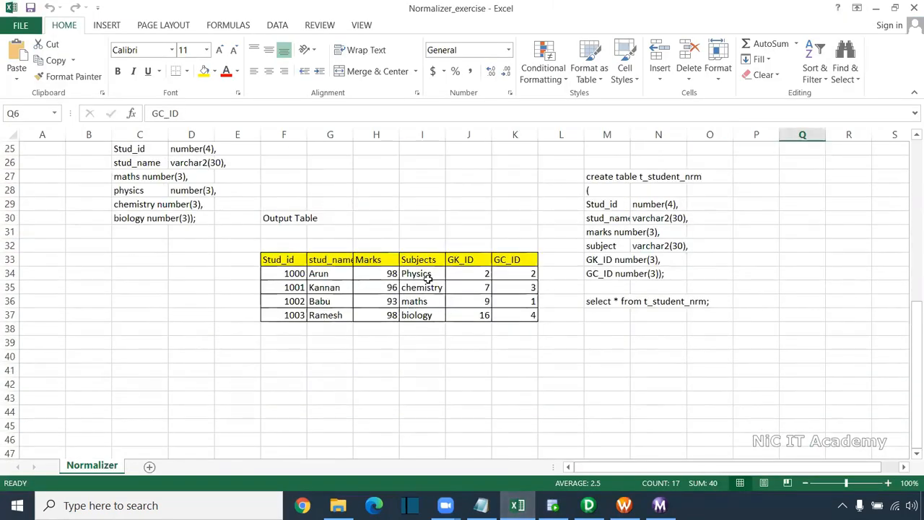
left_click_drag(428, 278, 423, 329)
type("Physics chemistry maths biology")
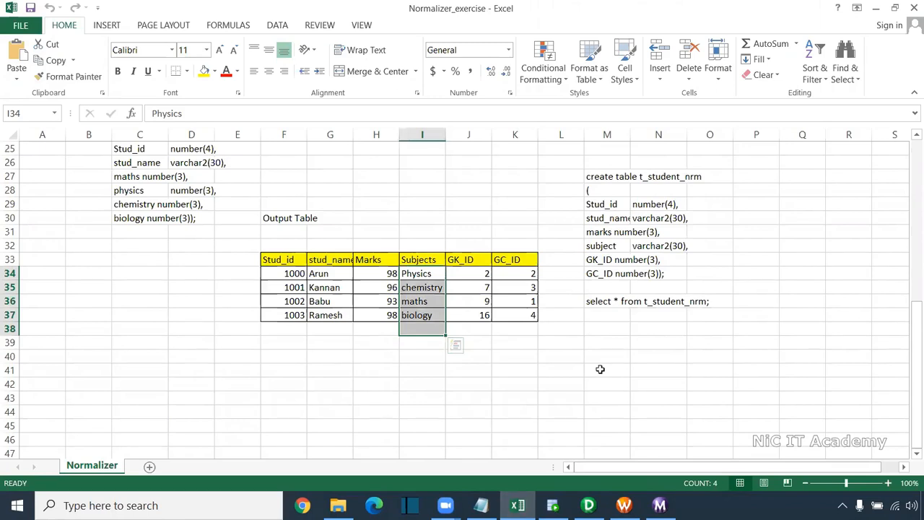
scroll(326, 316, "up", 8)
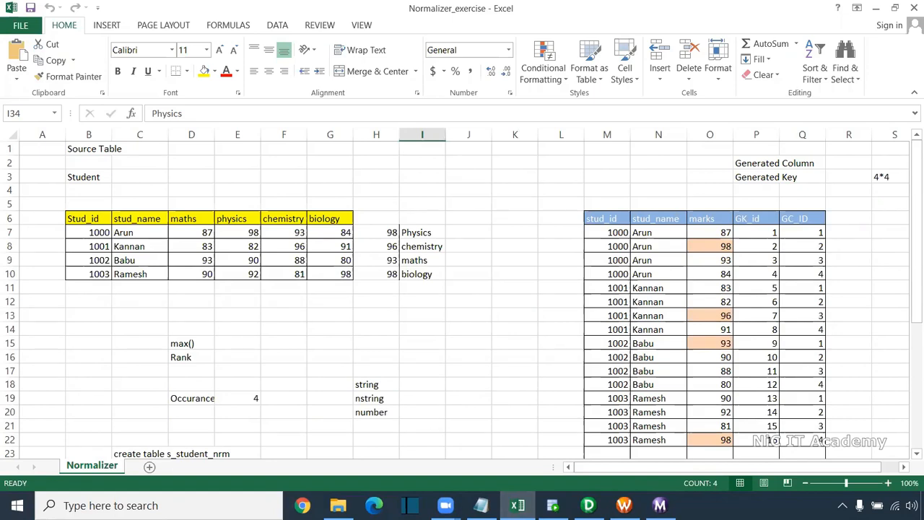
Switch to the Transformation Notes in Notepad and review the Normalizer line about Cobol sources and VSAM files
key("alt+Tab")
left_click_drag(200, 258, 389, 285)
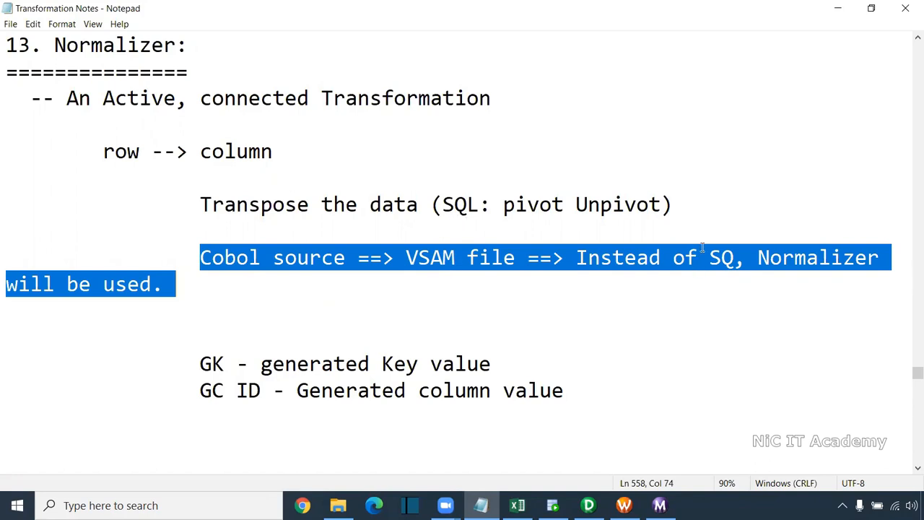
left_click(434, 178)
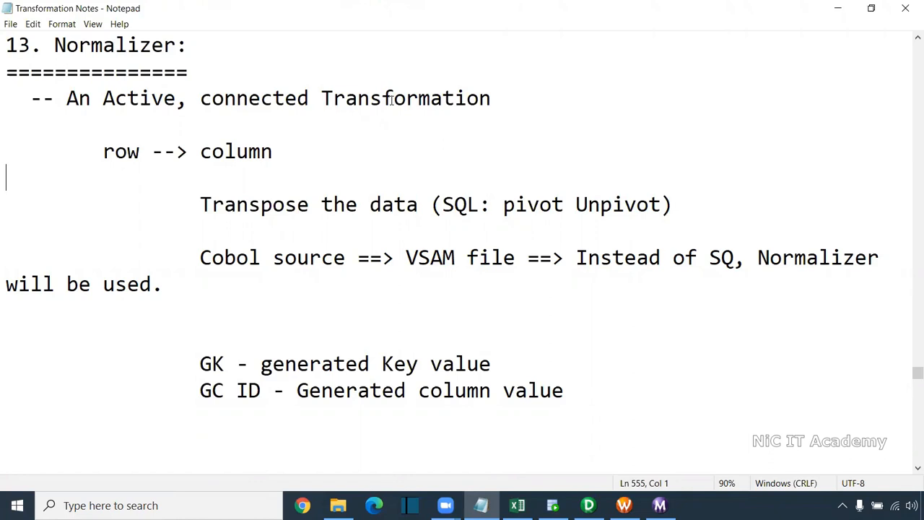